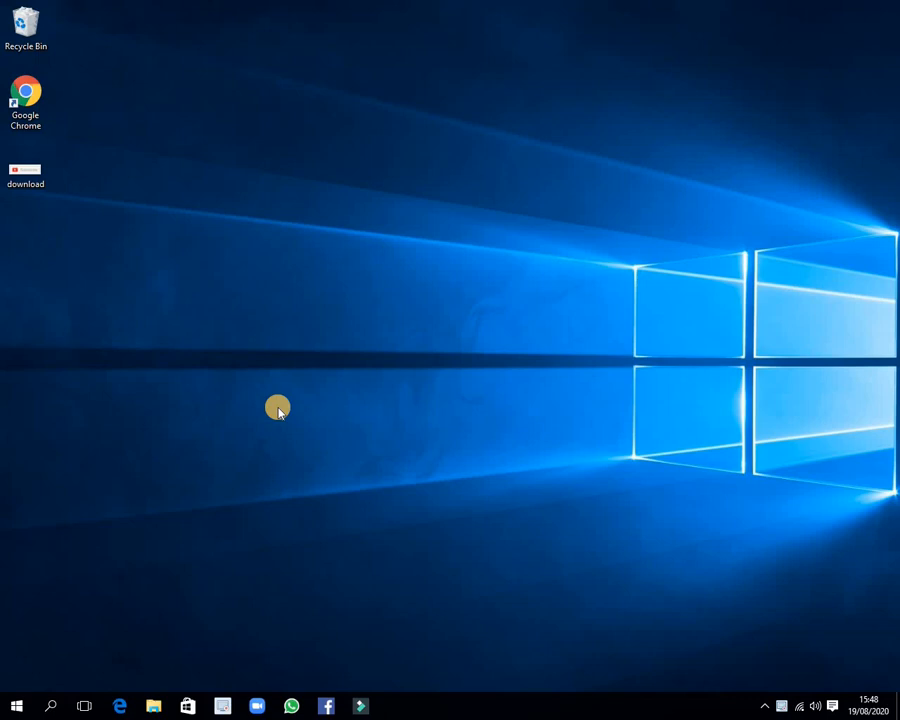
right_click(314, 308)
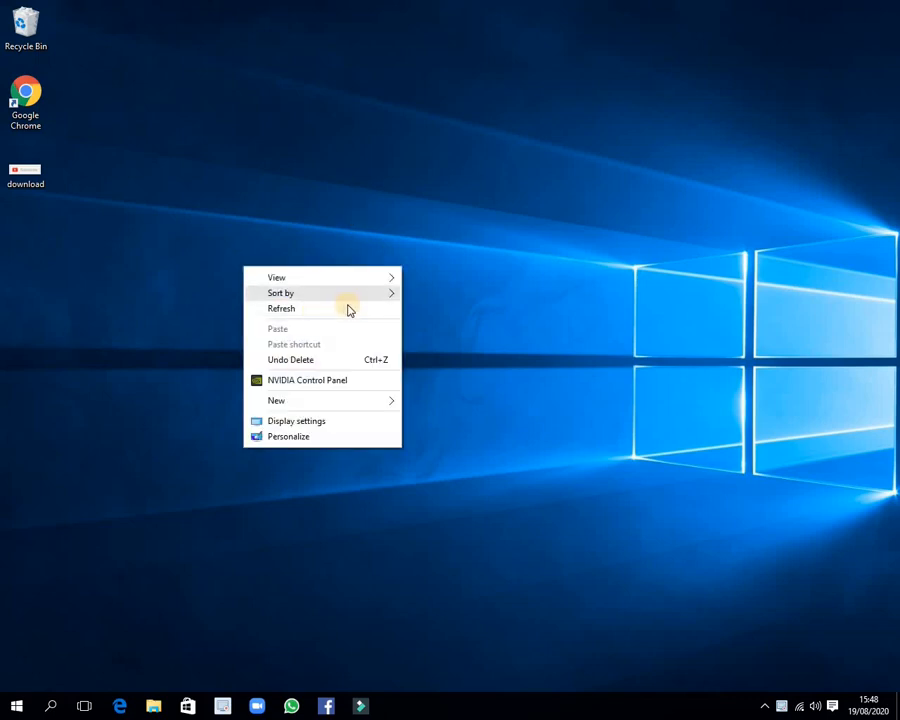
click(347, 308)
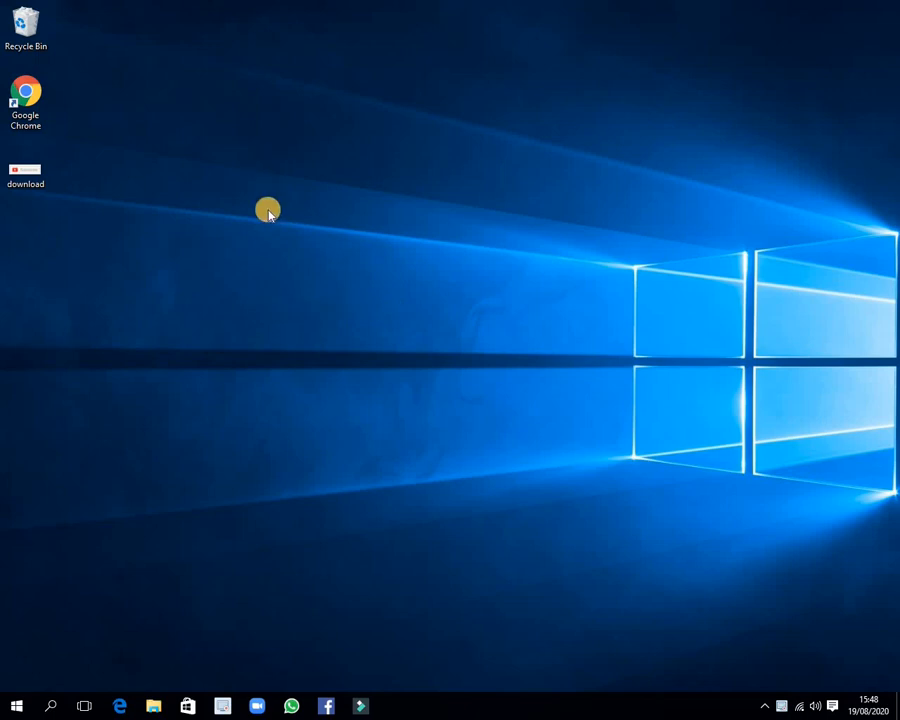
right_click(215, 256)
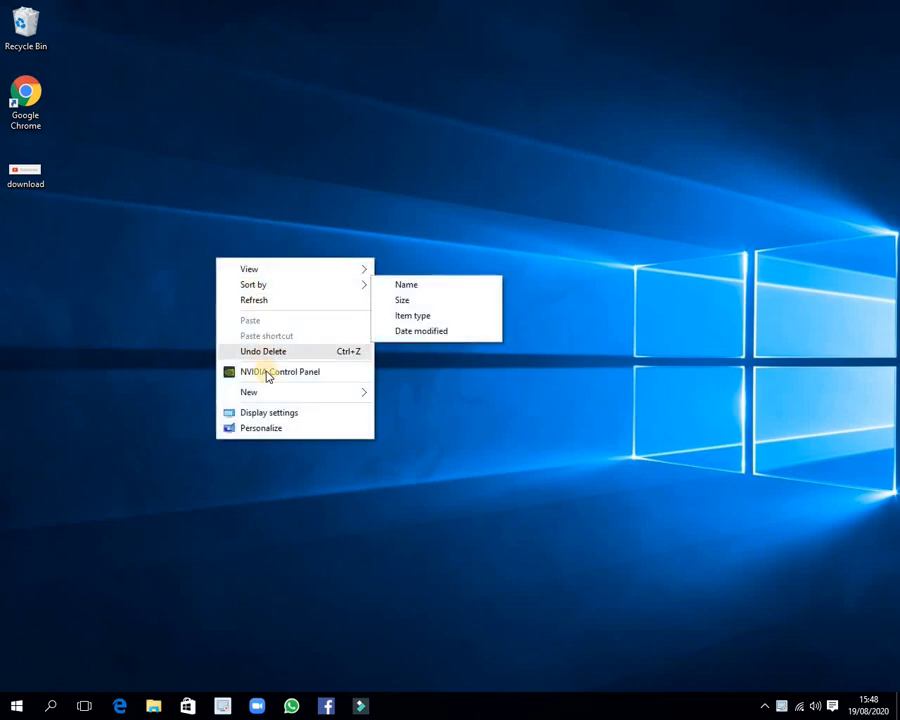
click(268, 302)
- Create a new Microsoft Word document on the desktop and place its icon below the download file
right_click(236, 282)
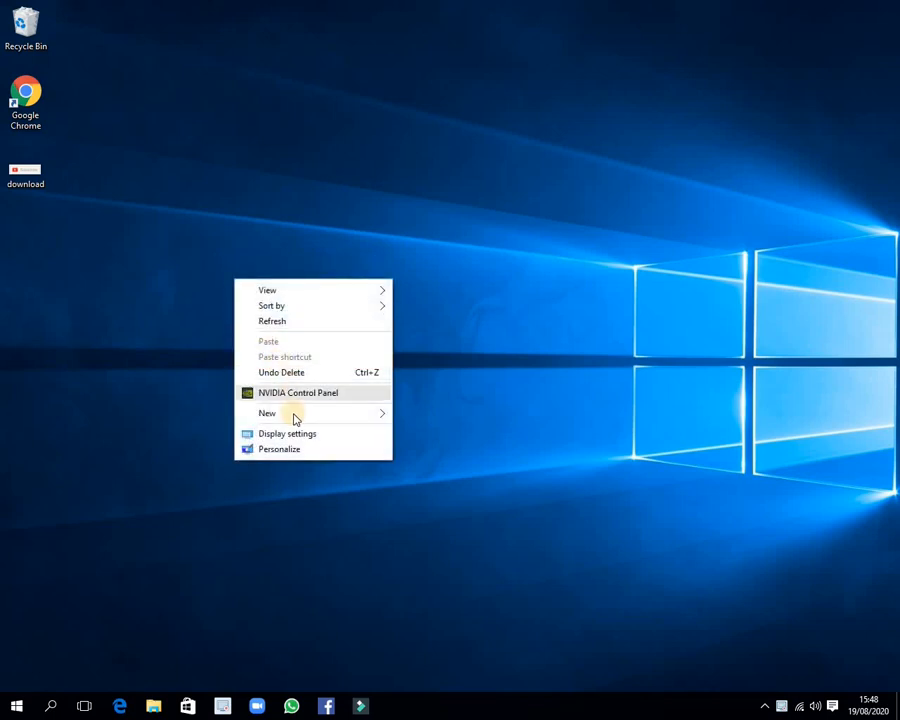
mouse_move(295, 414)
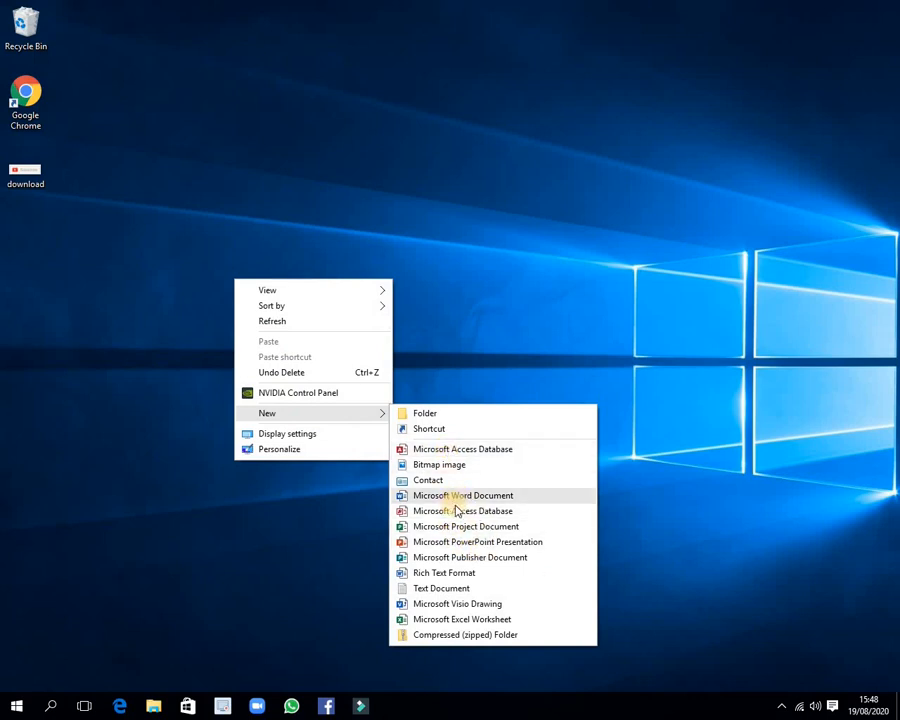
click(433, 497)
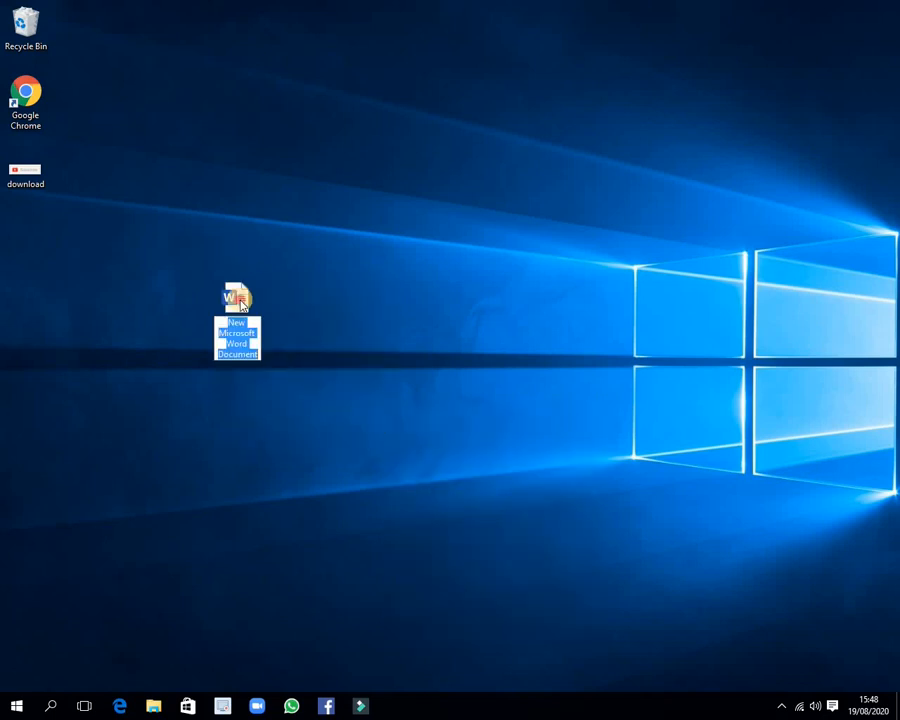
drag(241, 305, 28, 245)
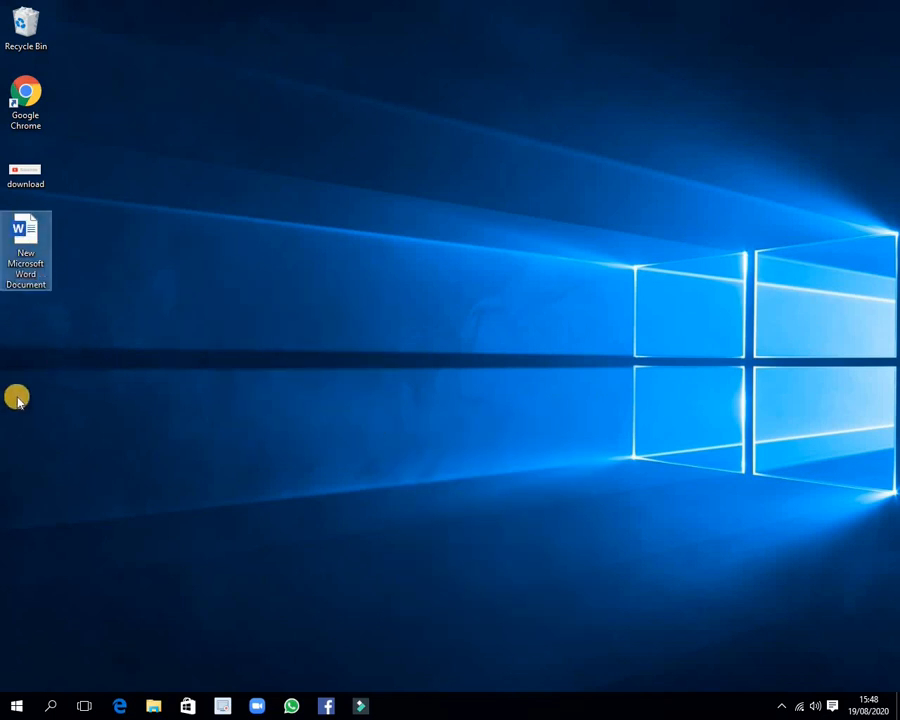
- Launch Word from the list of all installed apps and start a blank document in a maximized window
click(19, 705)
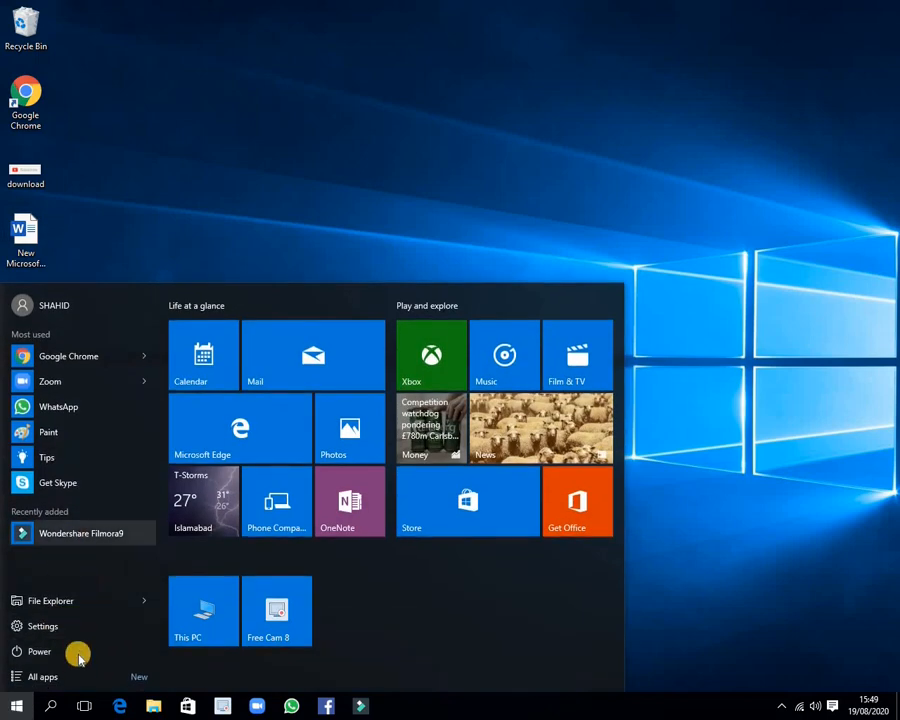
click(74, 677)
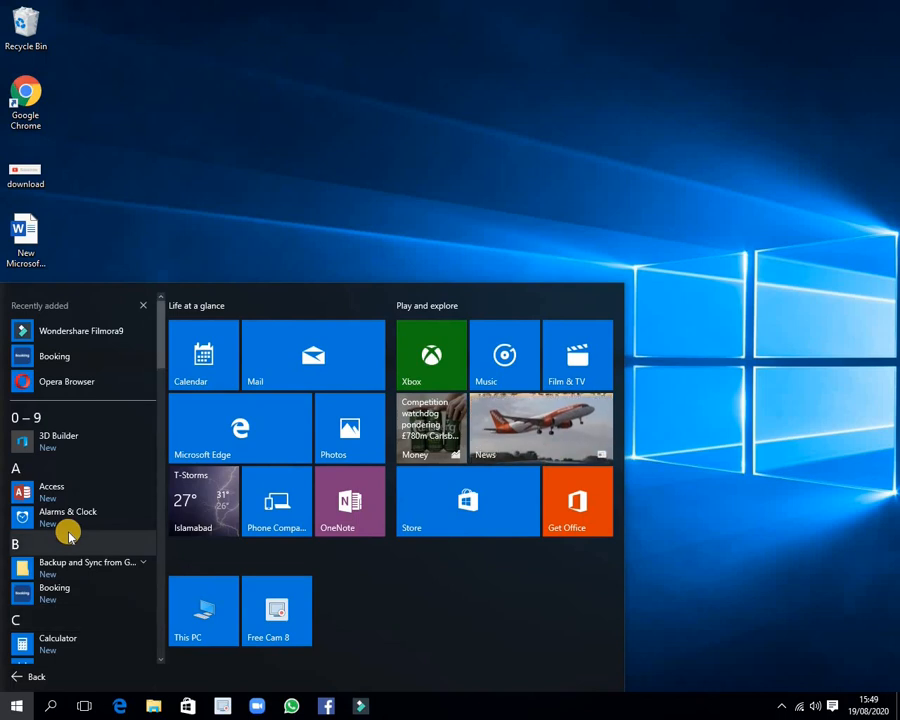
scroll(68, 537, down, 20)
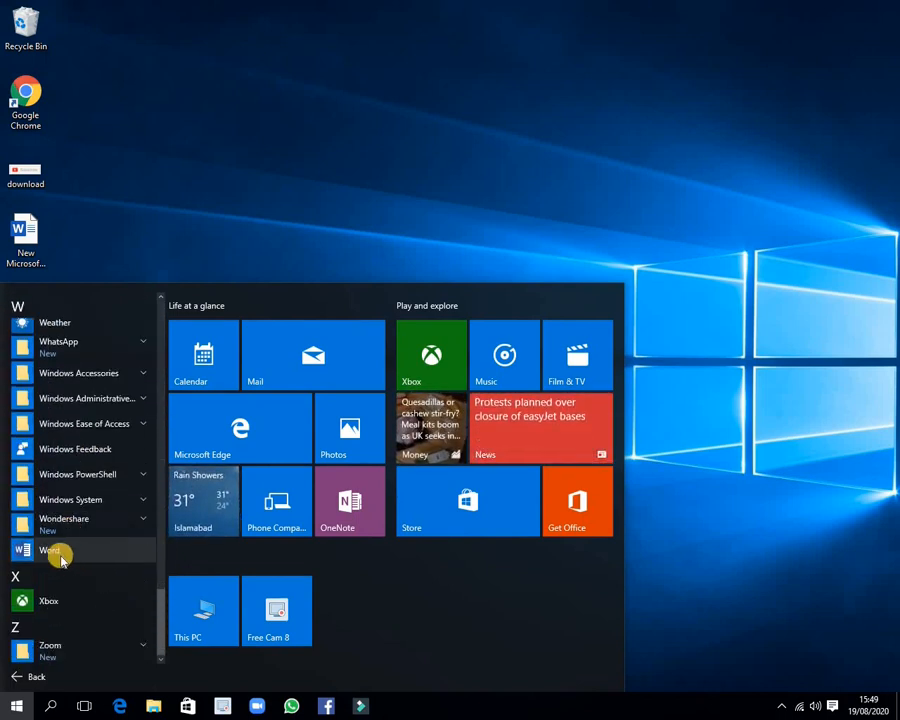
click(60, 555)
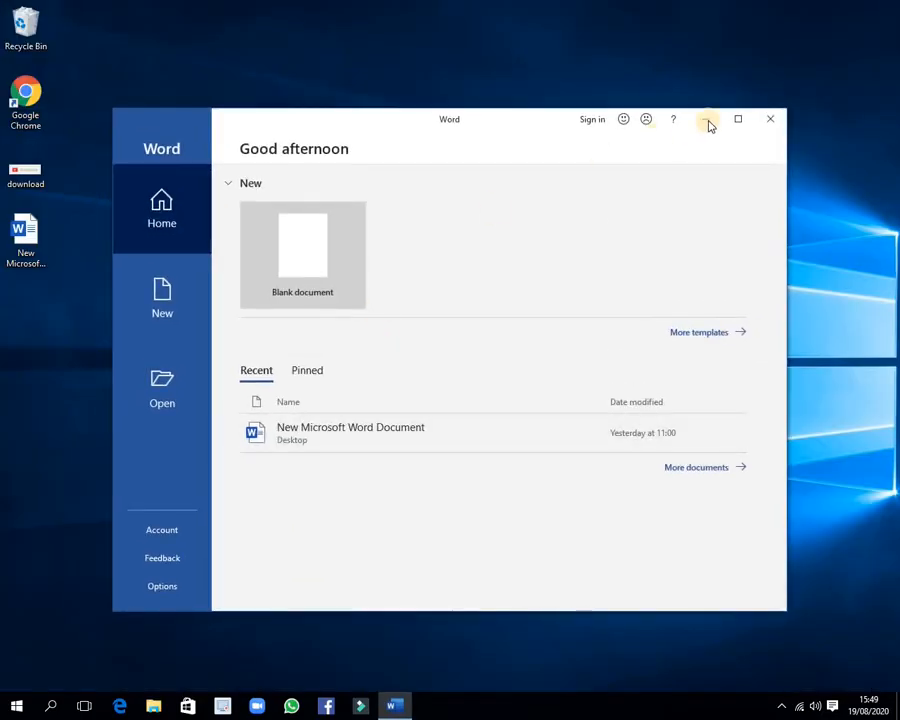
click(735, 120)
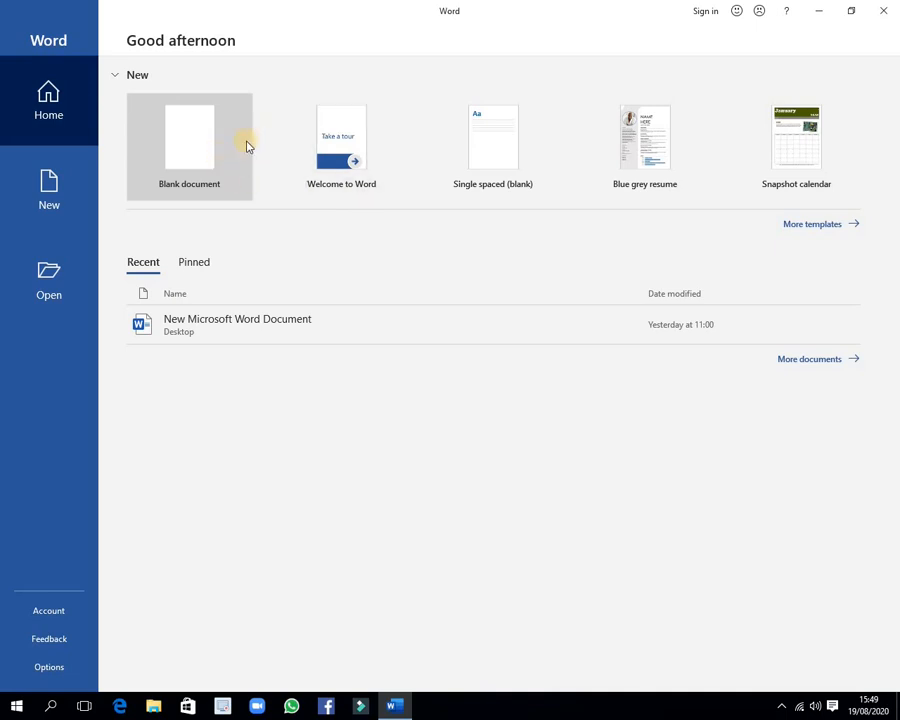
click(186, 138)
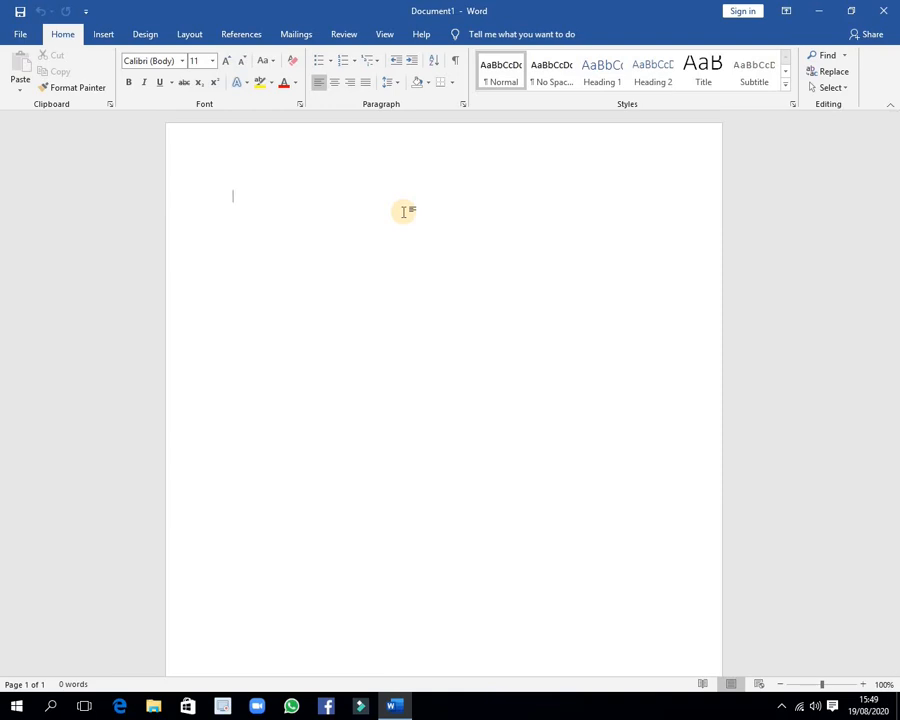
- Enter the sentence "A quick brown fox jumps over the lazy dog." on the first line of the blank document
text(a)
key(BackSpace)
text(A quick bro)
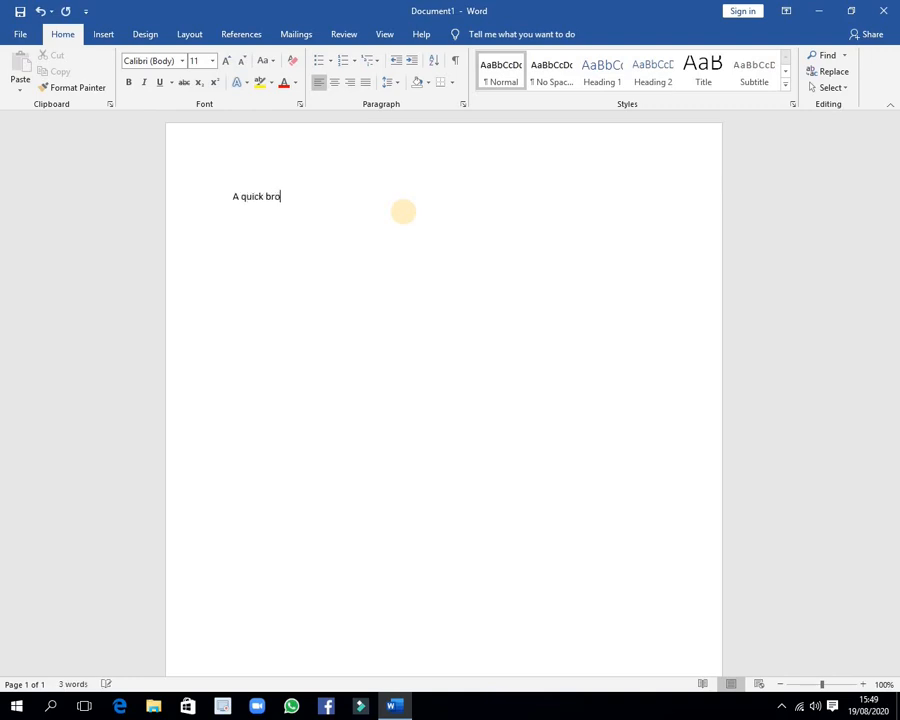
text(wn fox jumps over the la)
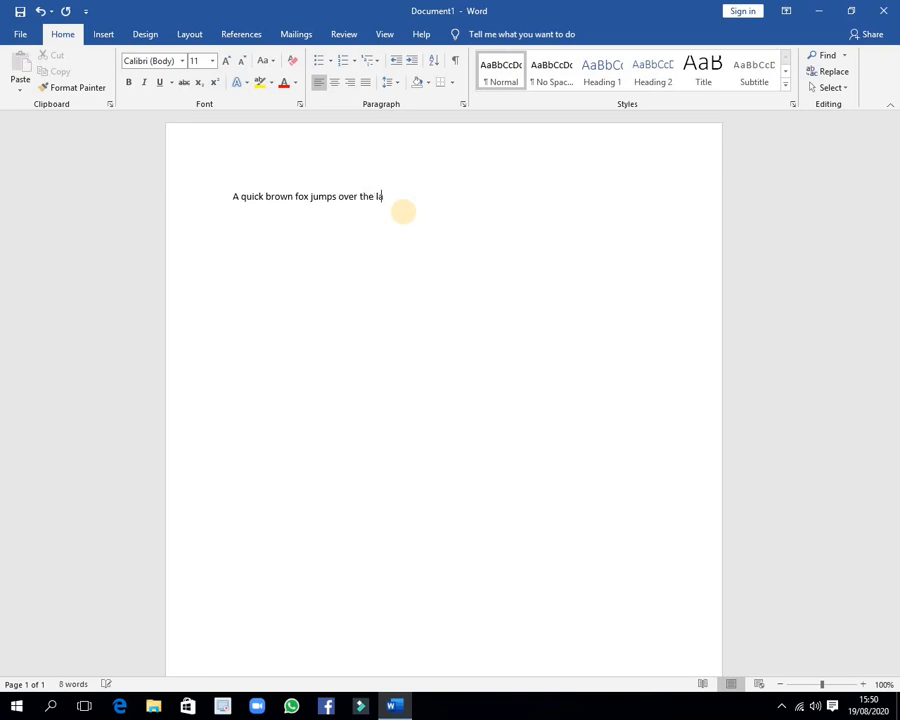
text(zy dog.)
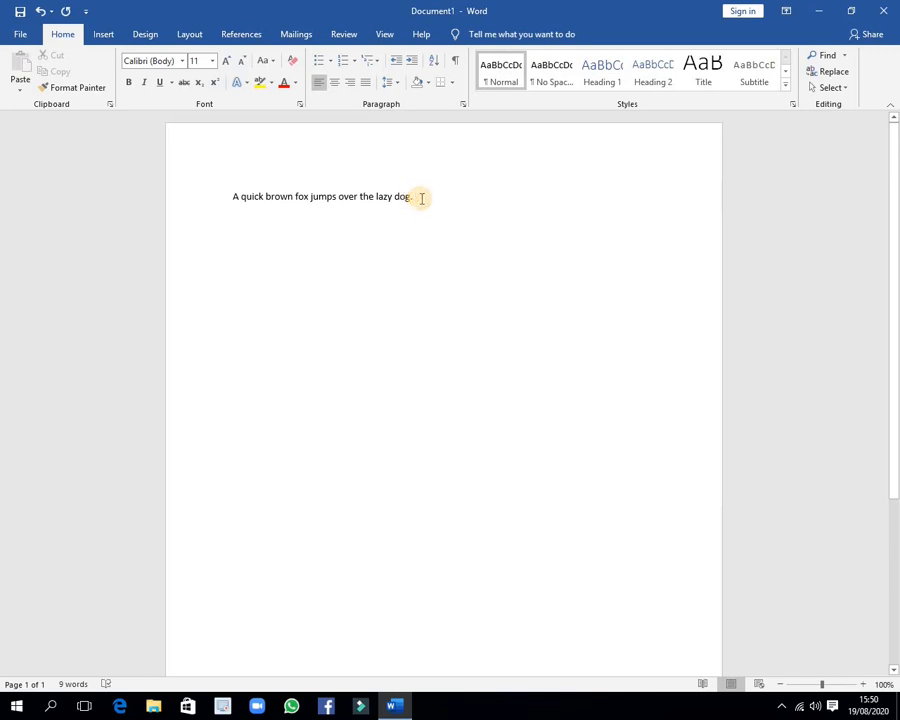
drag(416, 196, 213, 201)
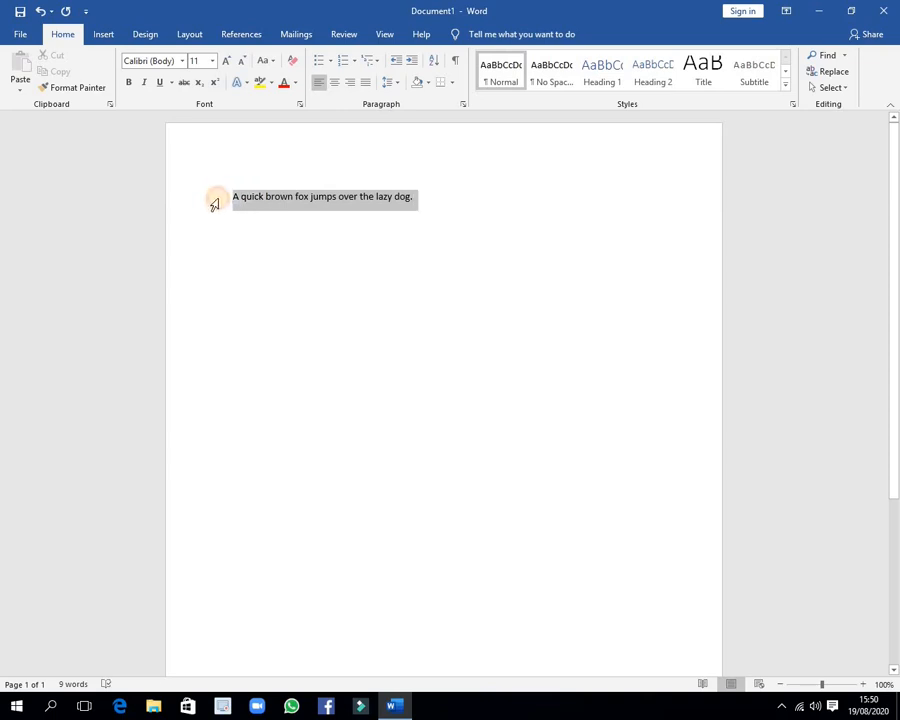
right_click(314, 200)
key(Escape)
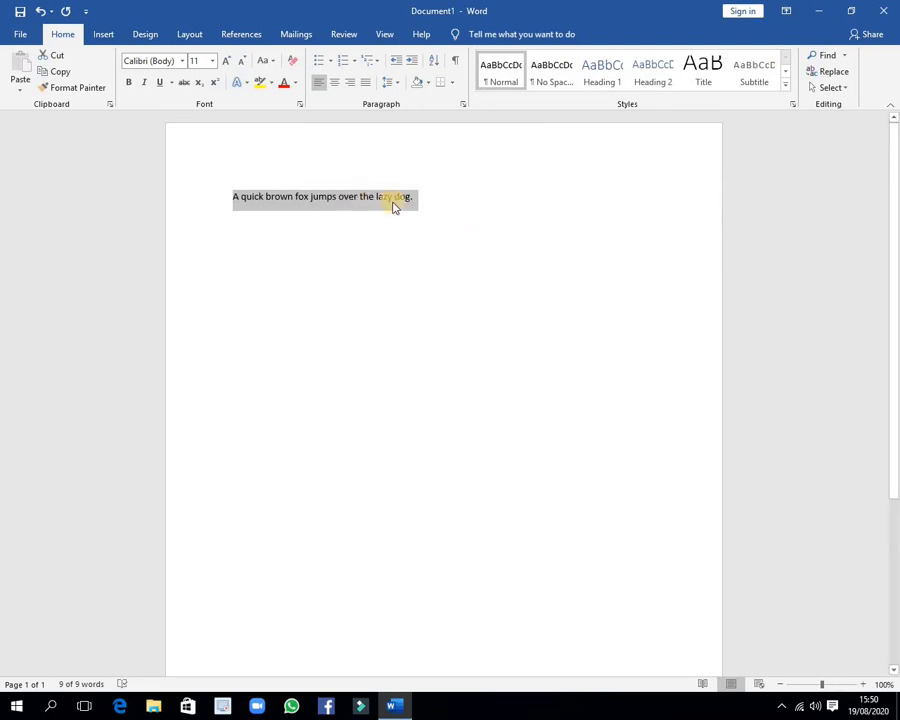
click(345, 246)
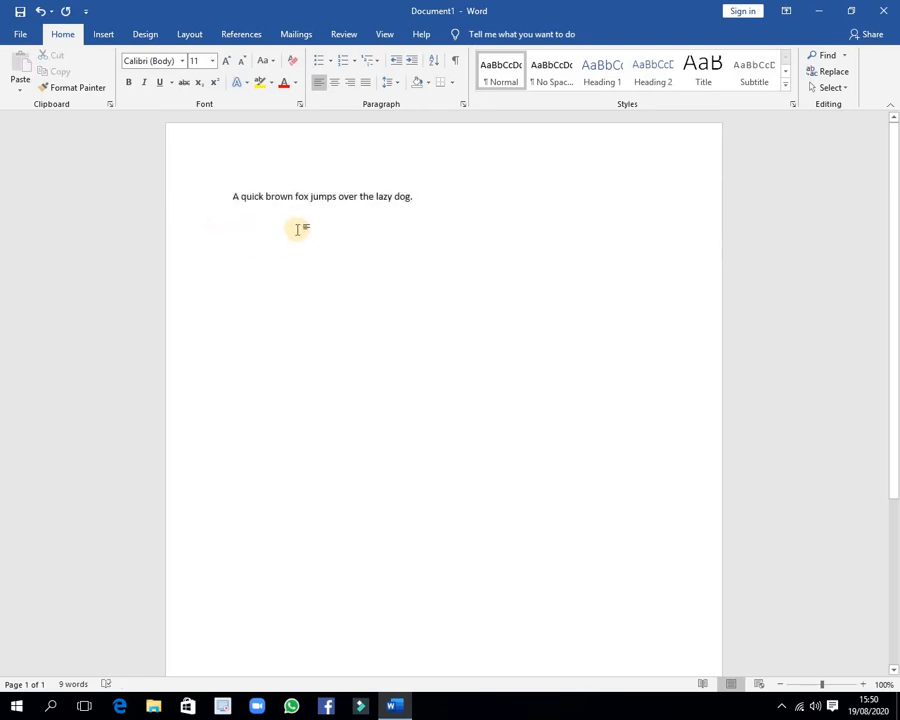
- Set the font size of the whole fox sentence to 24
click(211, 201)
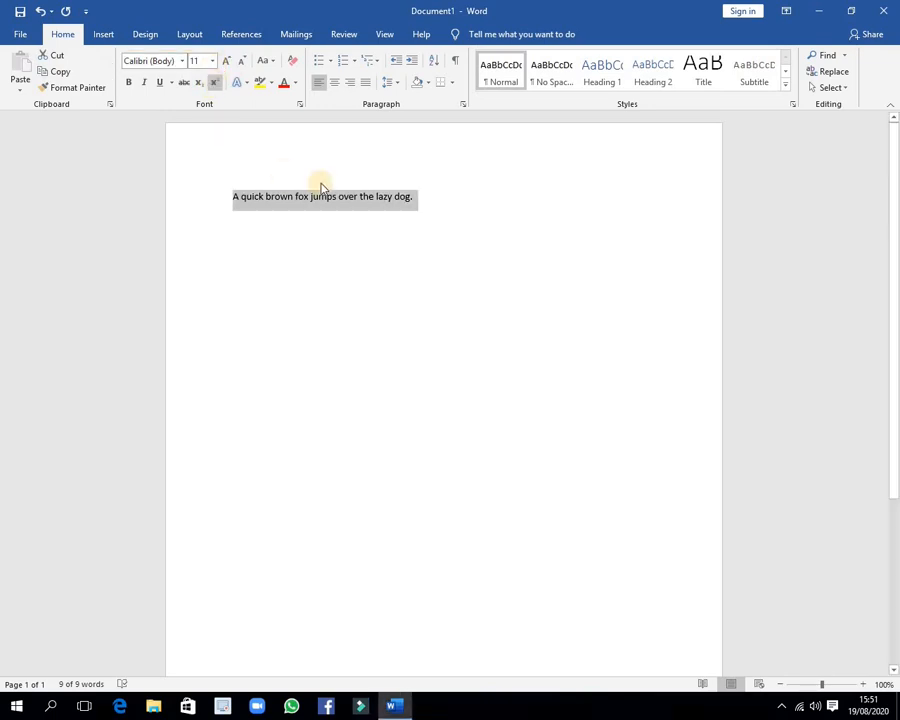
click(212, 61)
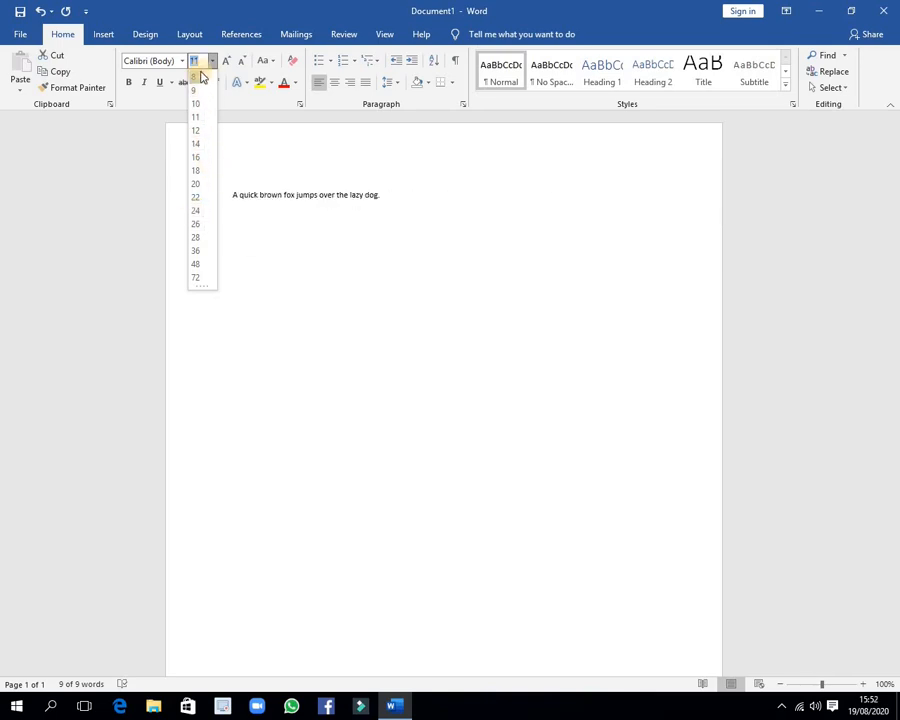
click(196, 211)
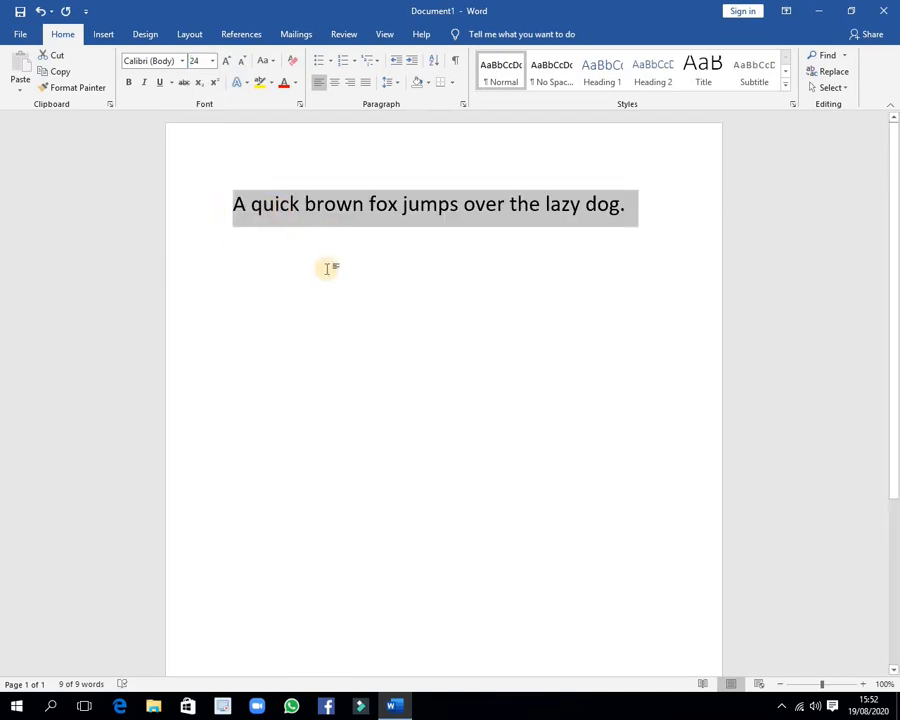
- Change the font color of the fox sentence to a dark blue theme color and clear the selection
click(296, 87)
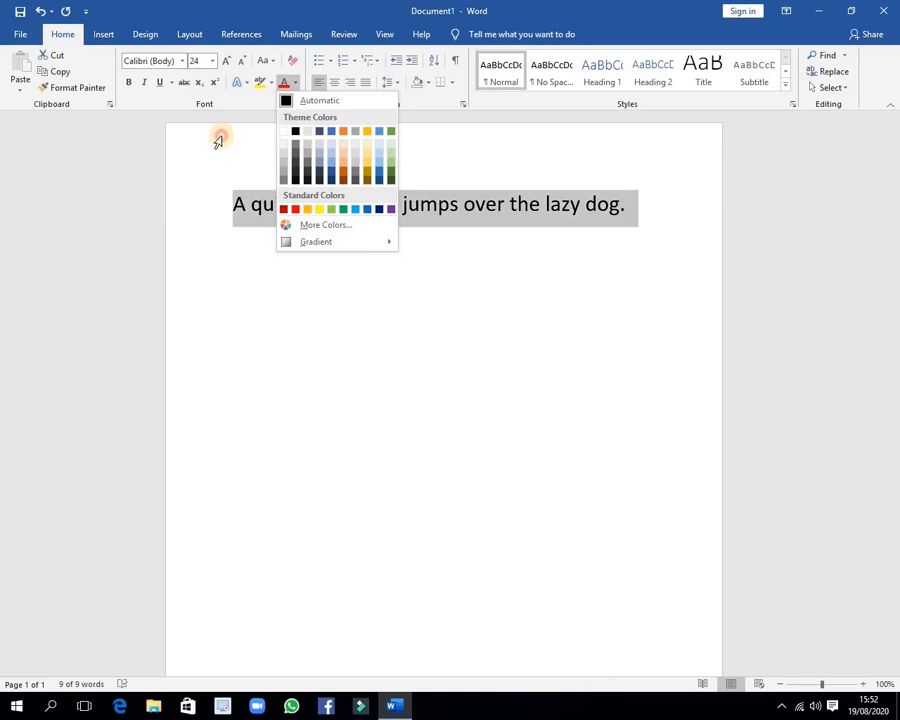
click(247, 141)
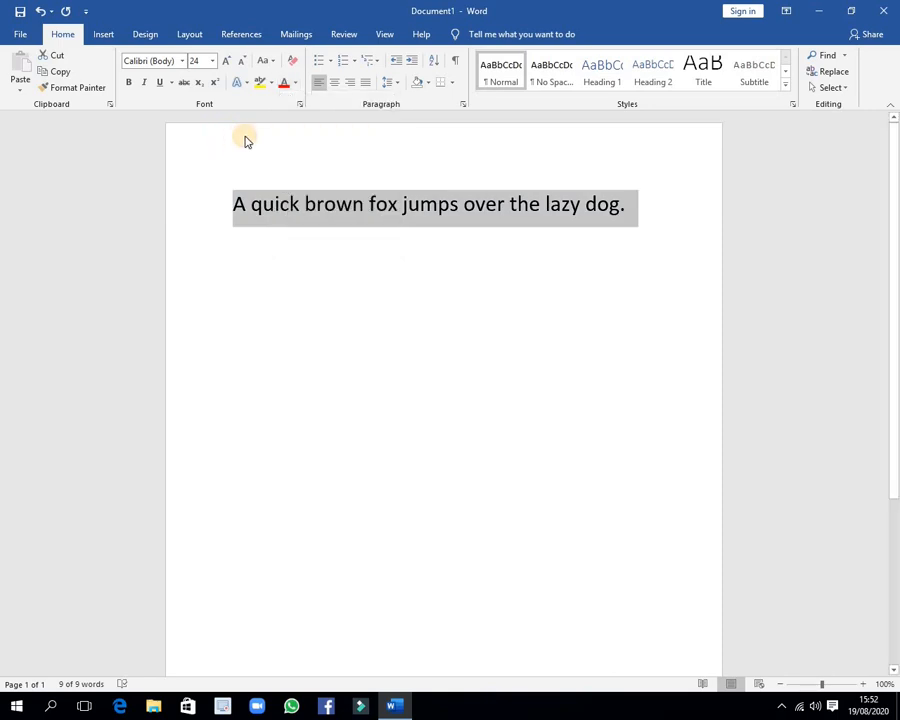
click(298, 86)
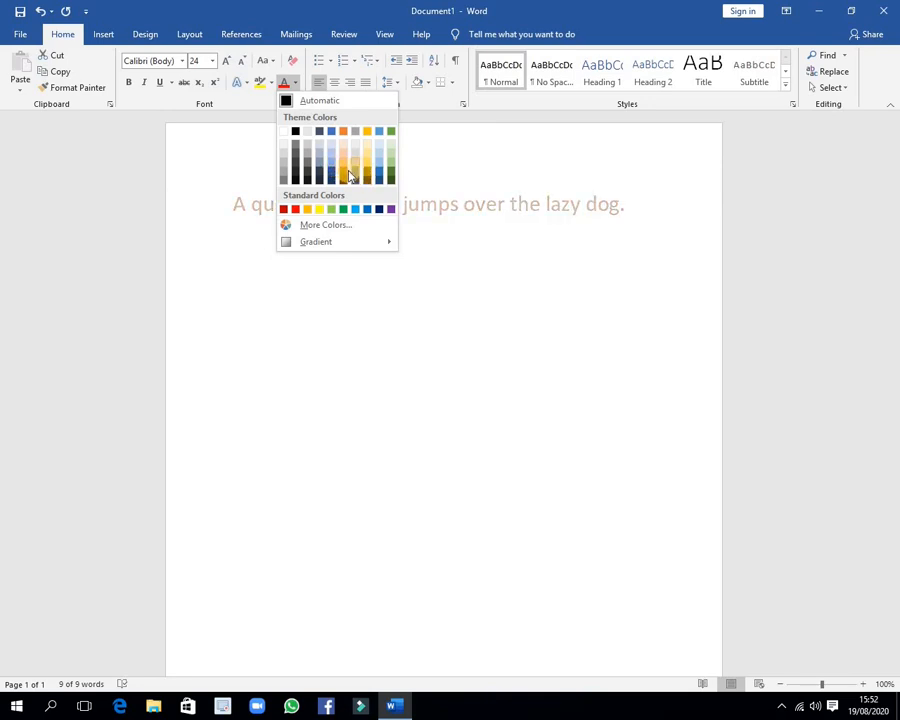
click(319, 155)
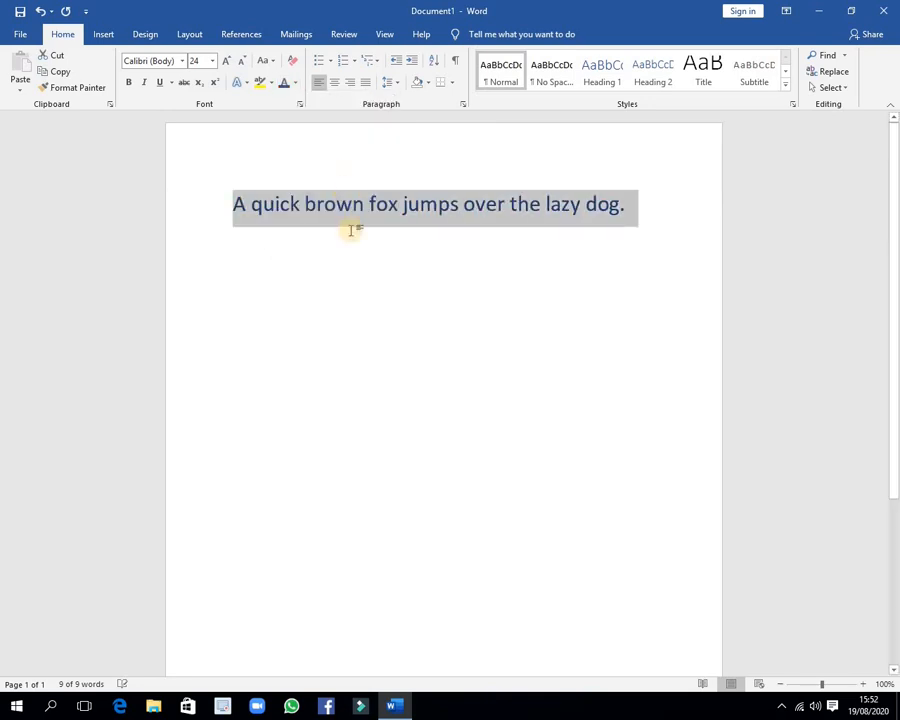
click(294, 241)
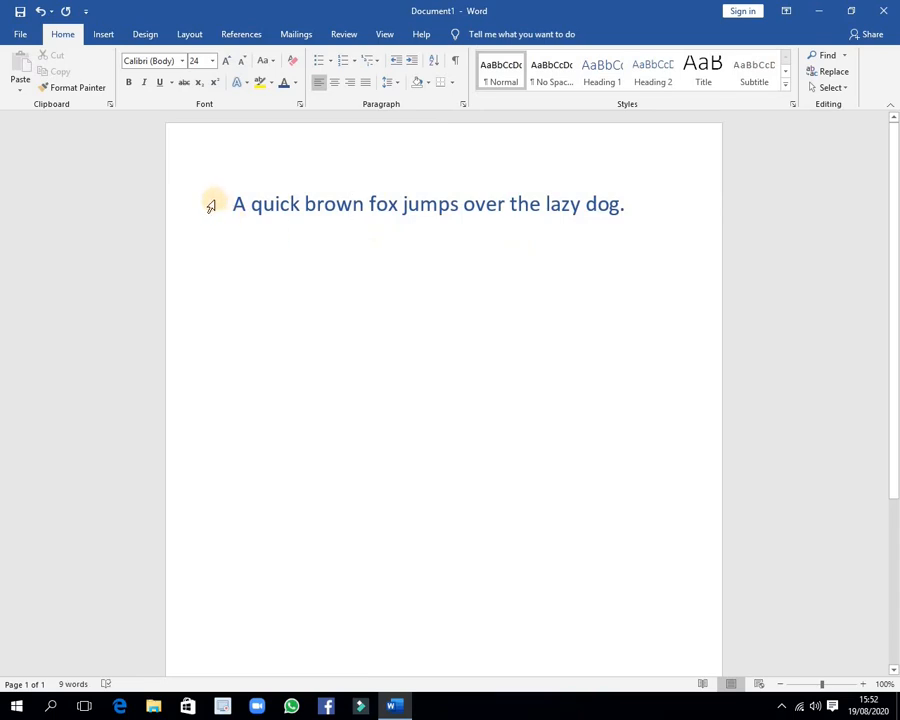
click(217, 210)
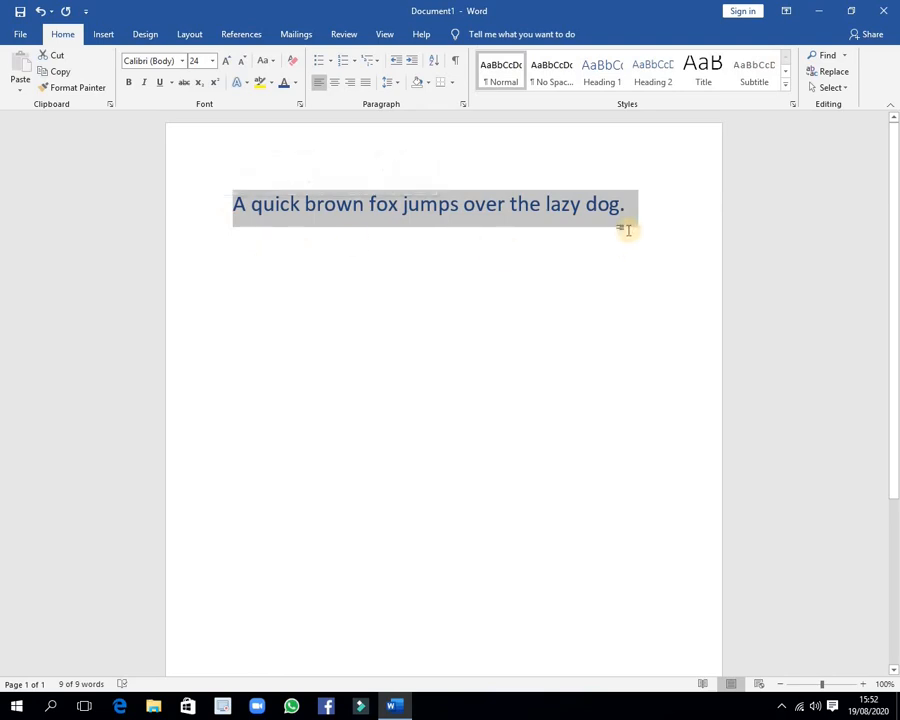
drag(637, 217, 440, 286)
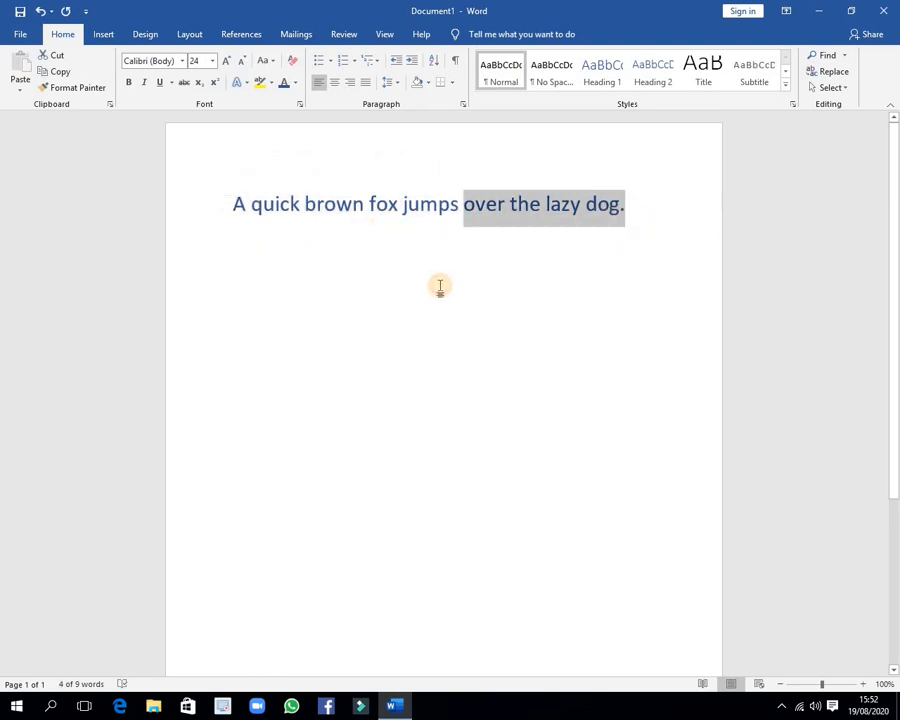
click(440, 286)
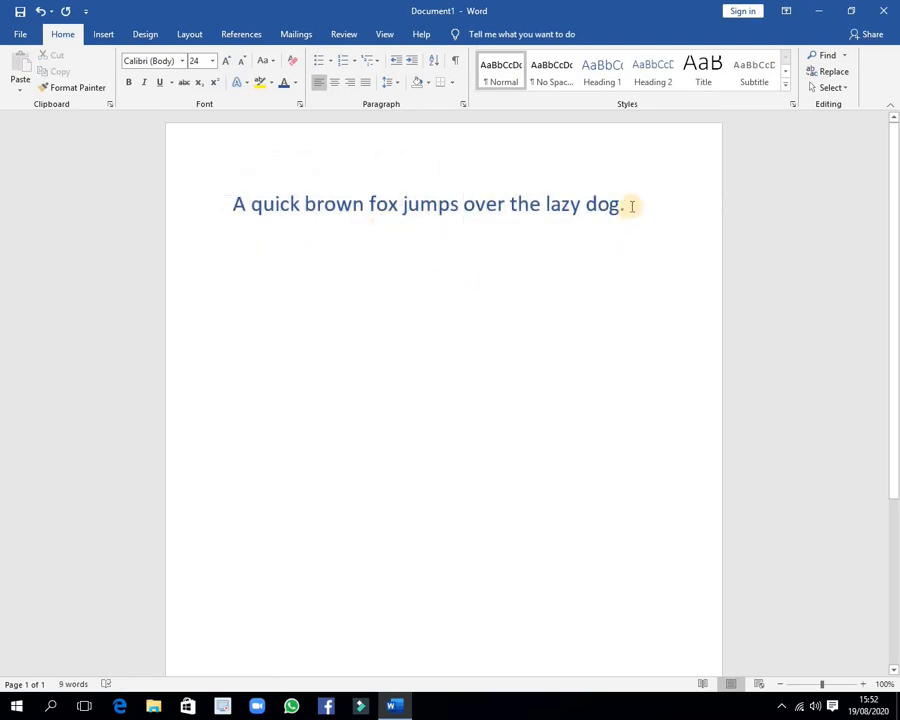
- Replace the entire document content with the copied paragraph about 14 August, pasted as text only
key(ctrl+a)
key(Delete)
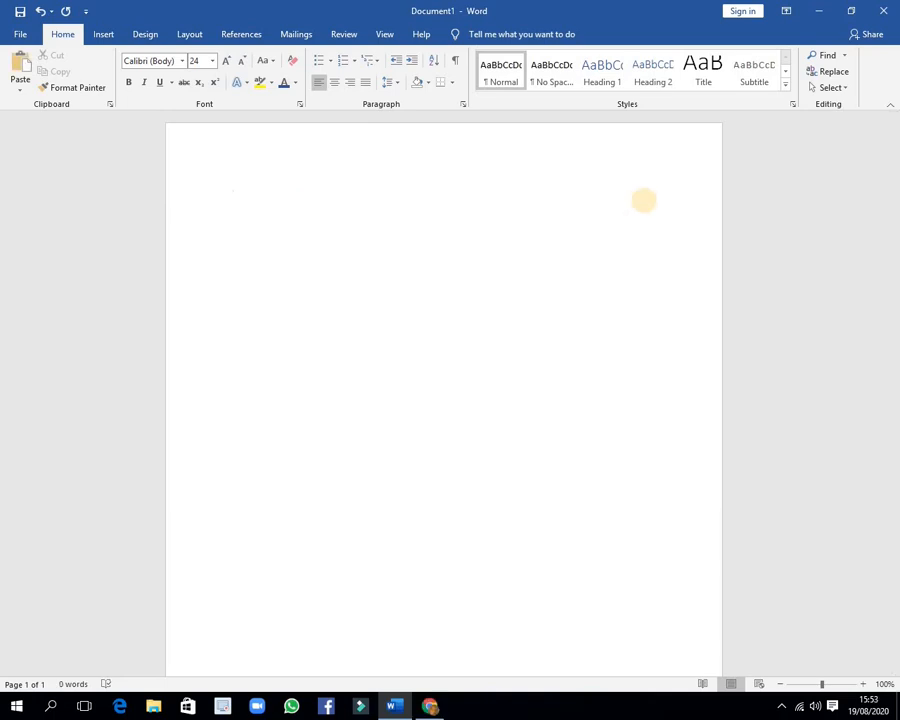
right_click(263, 208)
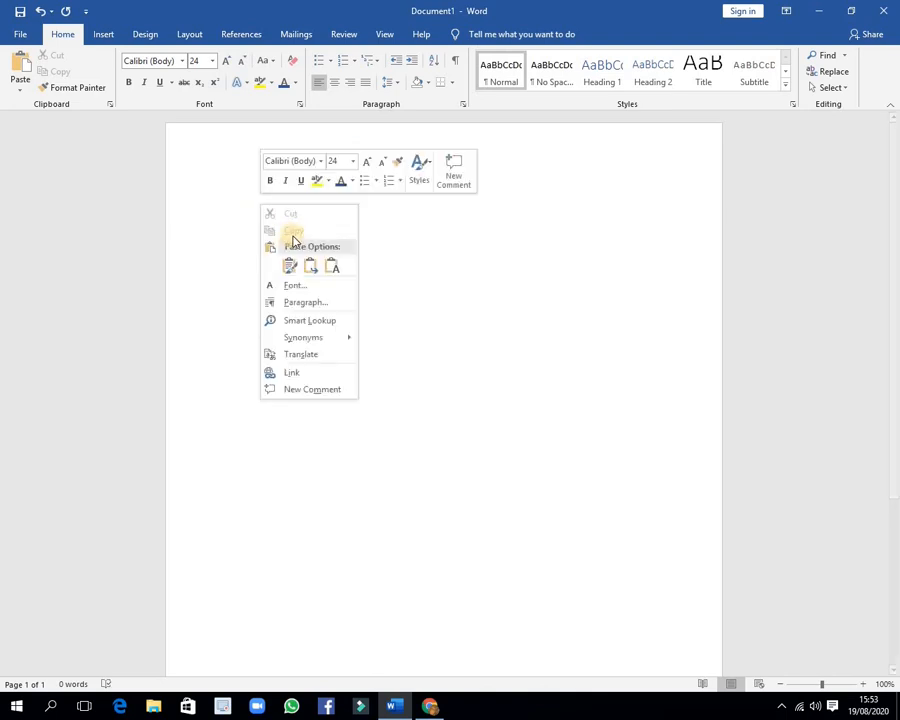
click(333, 266)
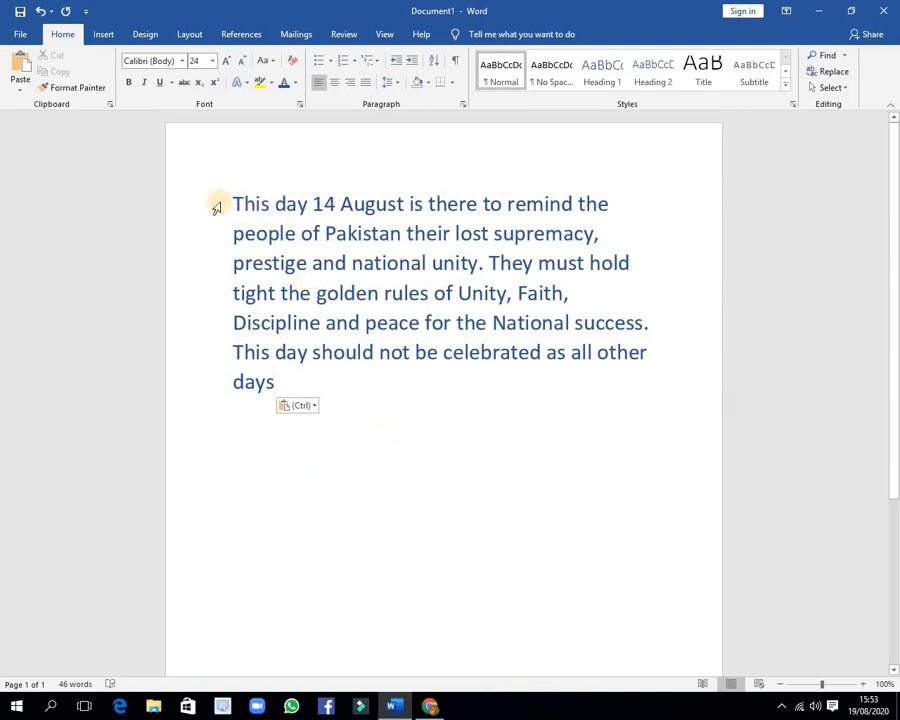
- Add the heading "Happy Independence Day" on its own line above the 14 August paragraph and center it
click(226, 201)
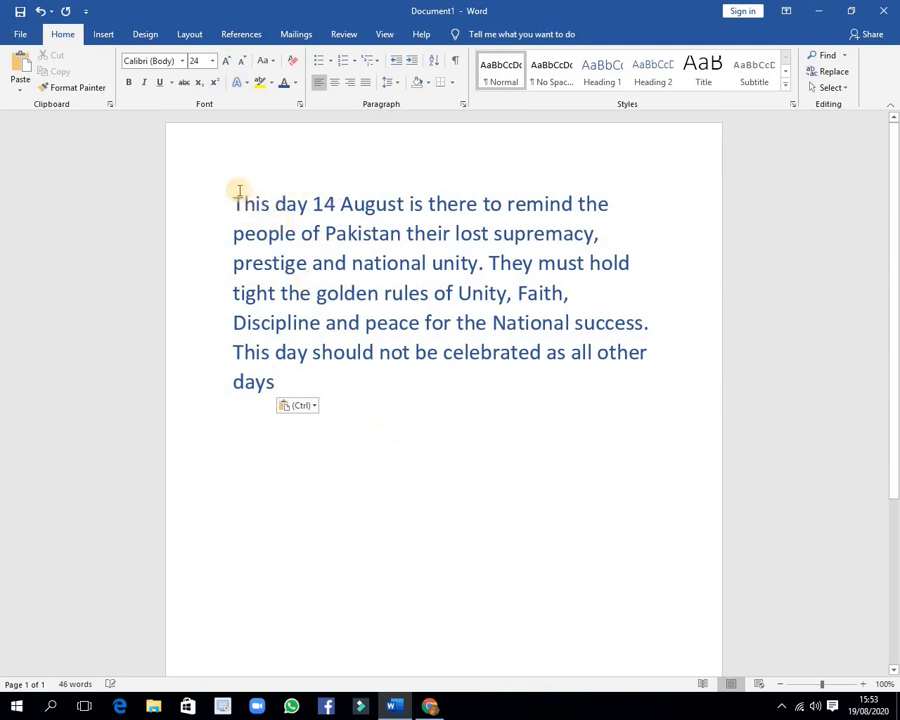
key(Return)
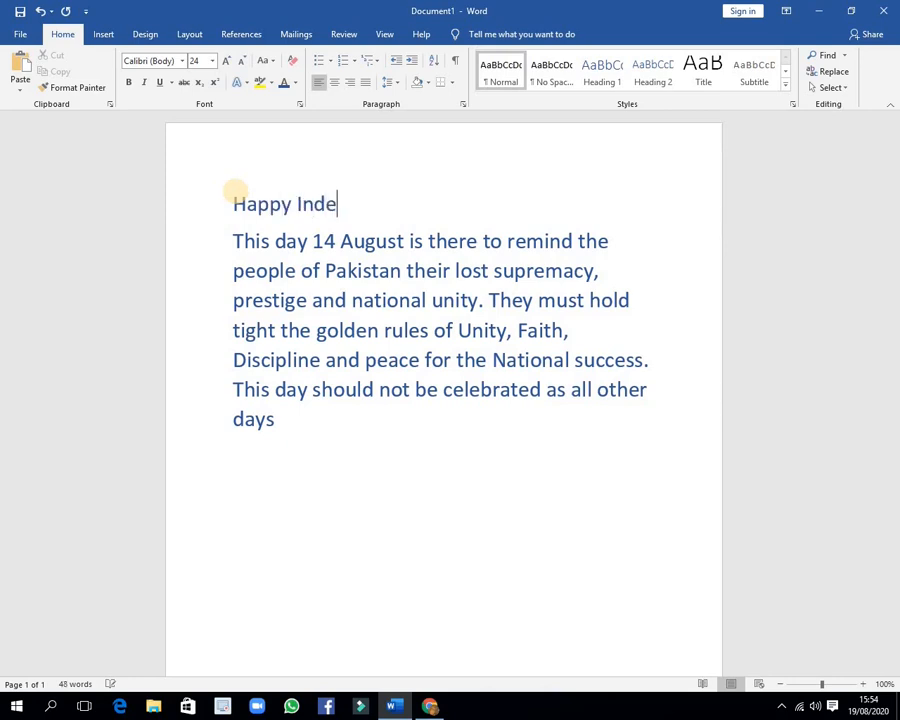
text(pendence Day)
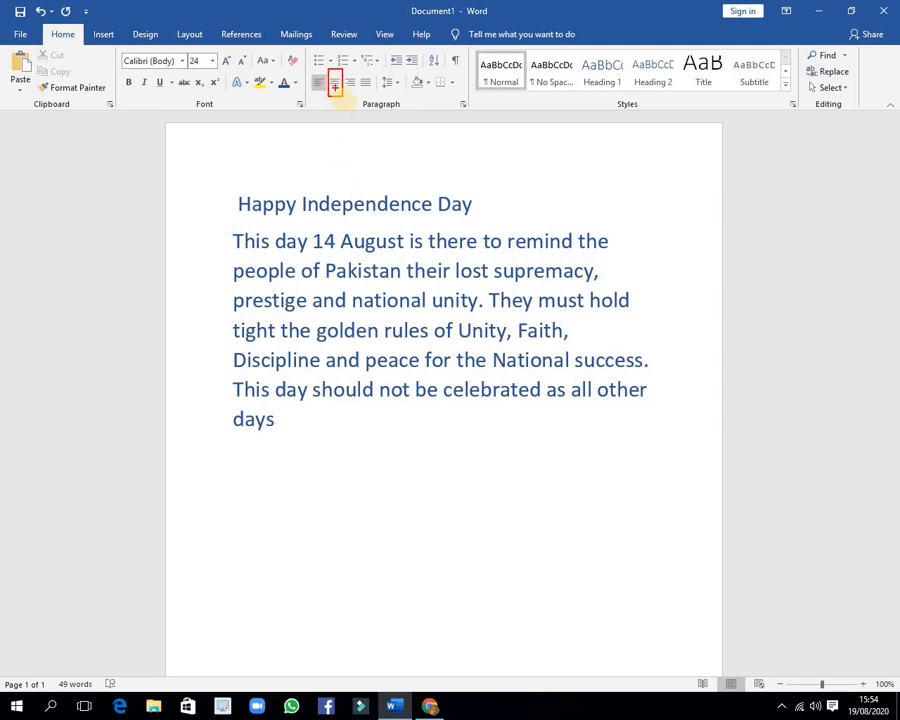
triple_click(257, 206)
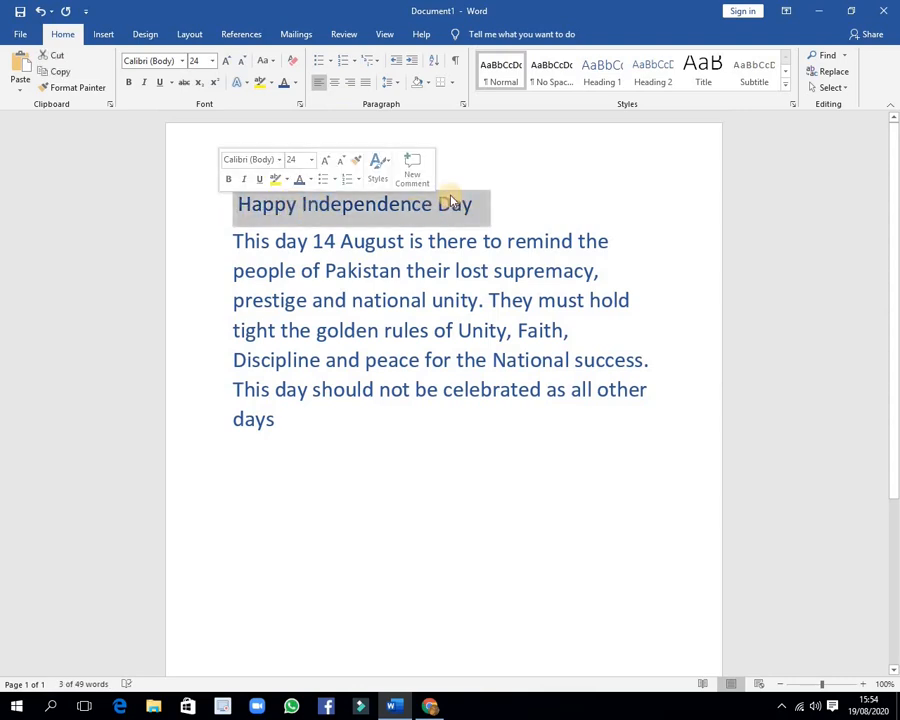
click(338, 86)
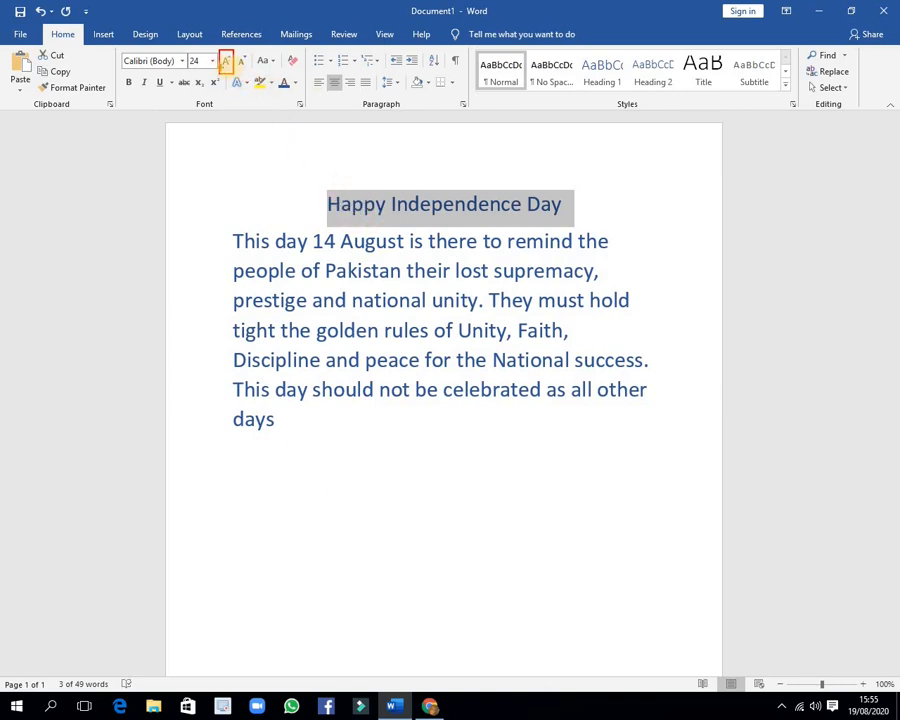
- Enlarge the font size of the "Happy Independence Day" heading incrementally to 150
click(228, 62)
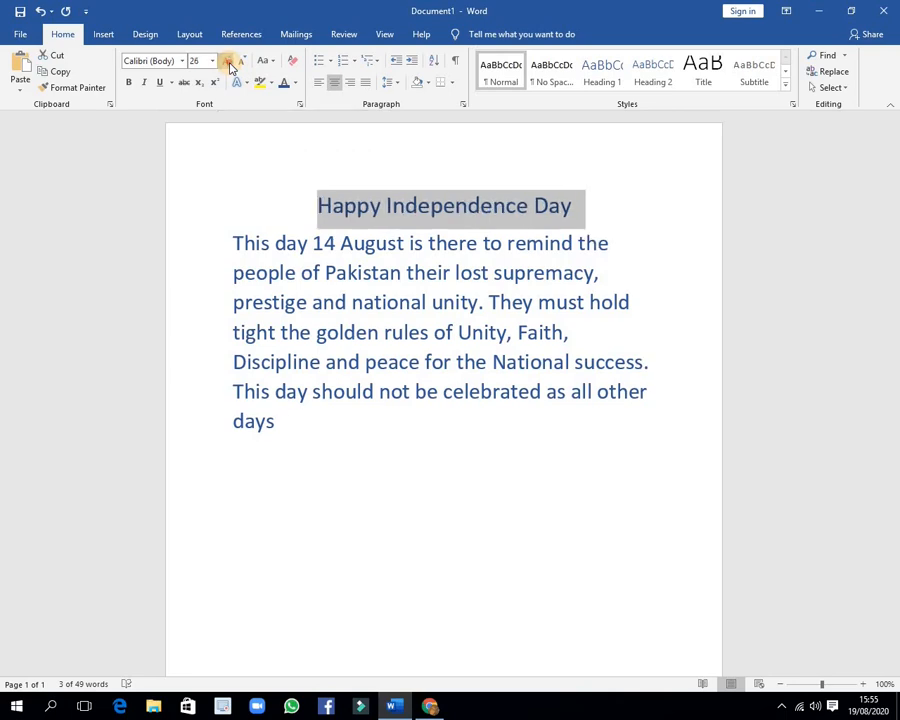
click(229, 62)
click(229, 62)
click(229, 62)
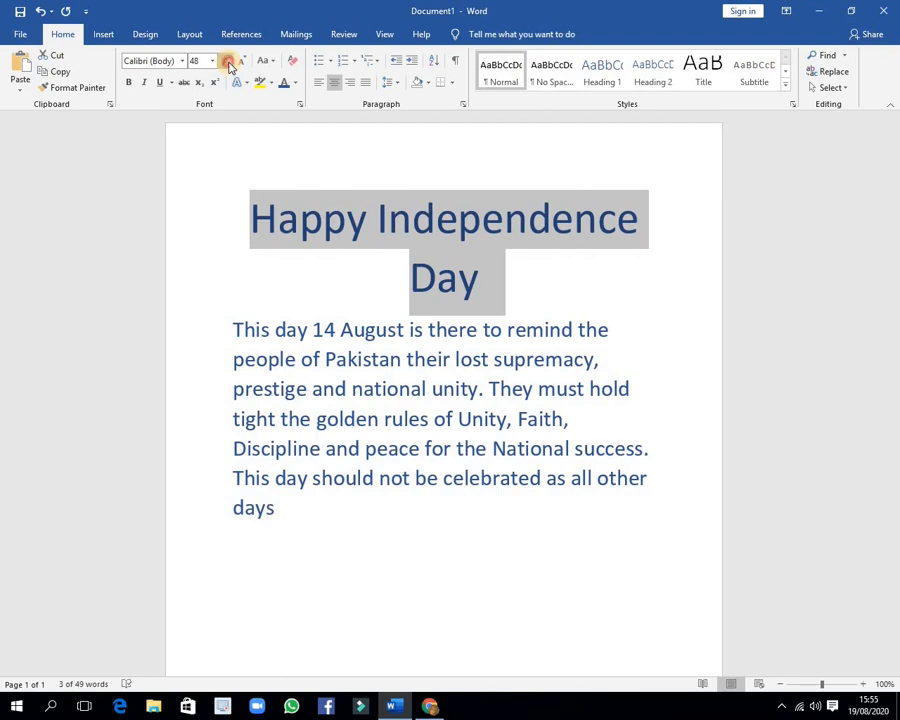
click(229, 62)
click(229, 62)
click(229, 62)
click(229, 62)
click(229, 62)
click(229, 62)
click(229, 62)
click(229, 62)
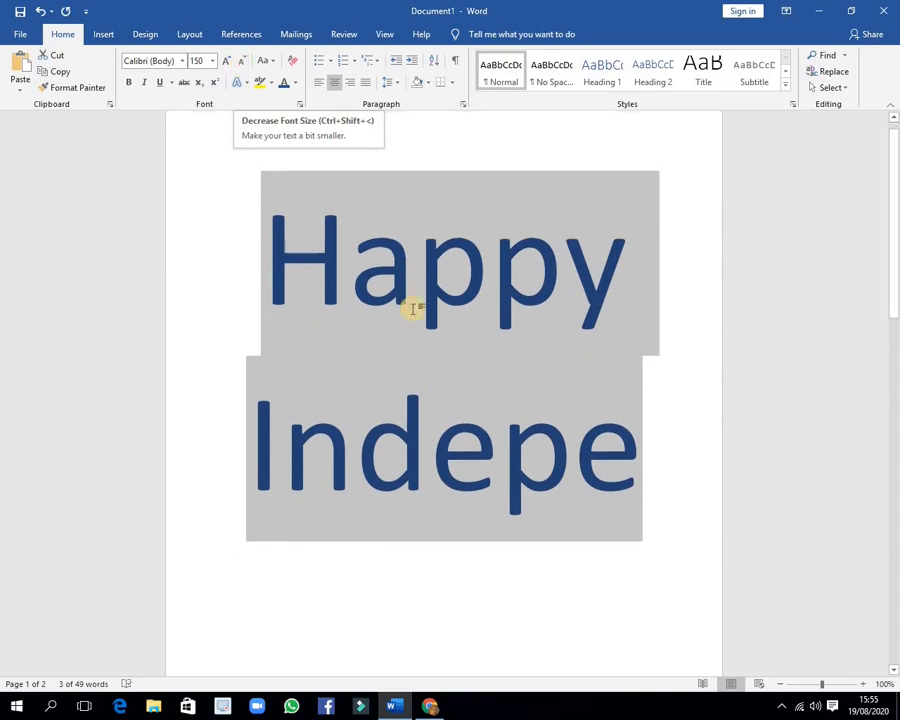
scroll(413, 310, down, 5)
scroll(413, 310, up, 5)
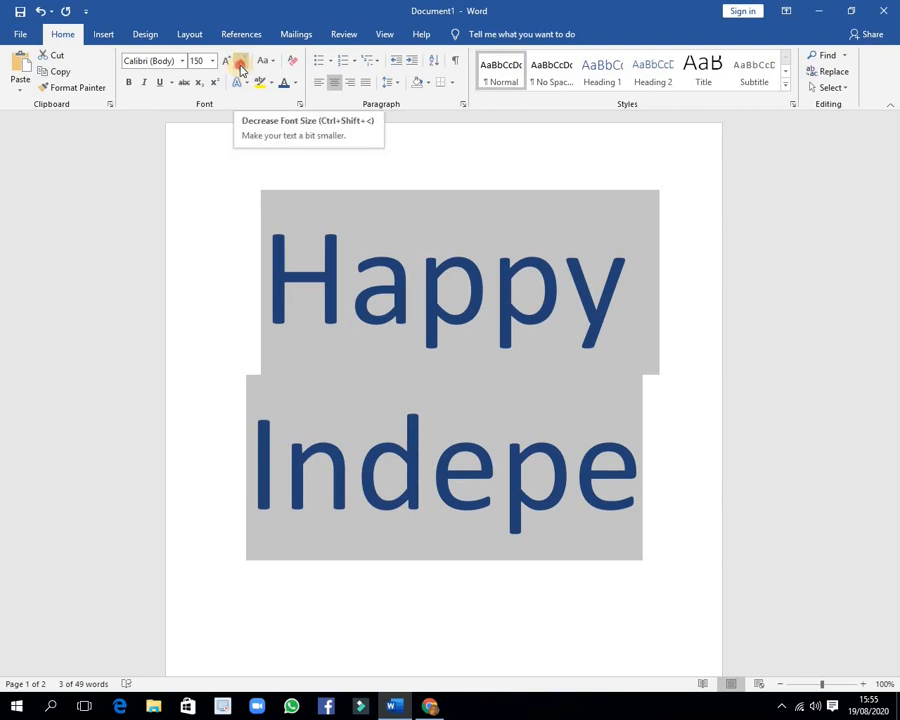
- Reduce the heading's font size incrementally to 36
click(240, 66)
click(240, 66)
click(240, 66)
click(240, 66)
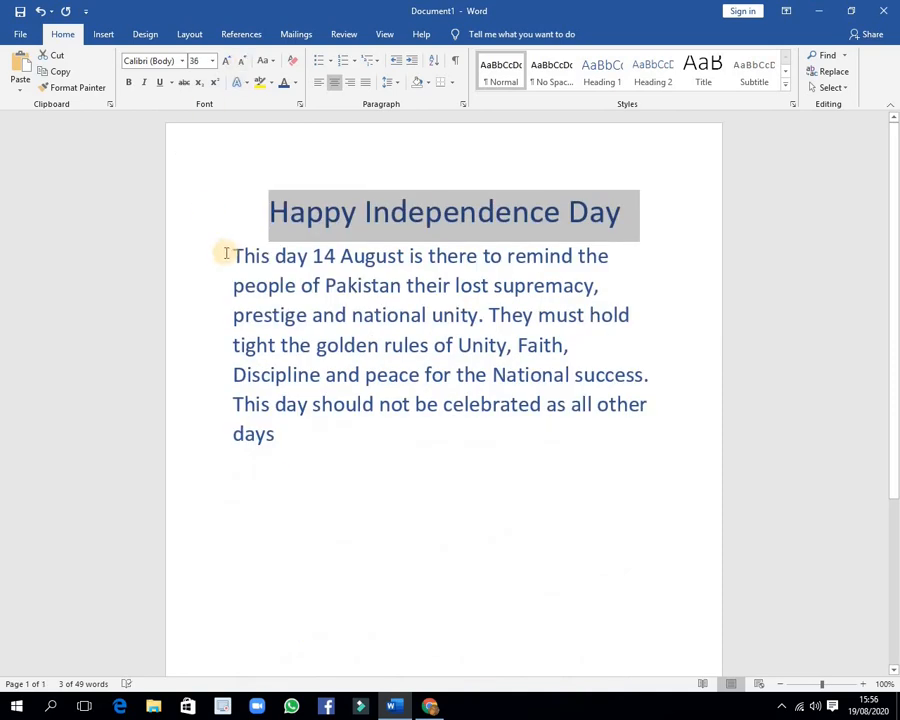
- Practice selecting the heading text and the whole 14 August paragraph, clearing each selection
click(277, 215)
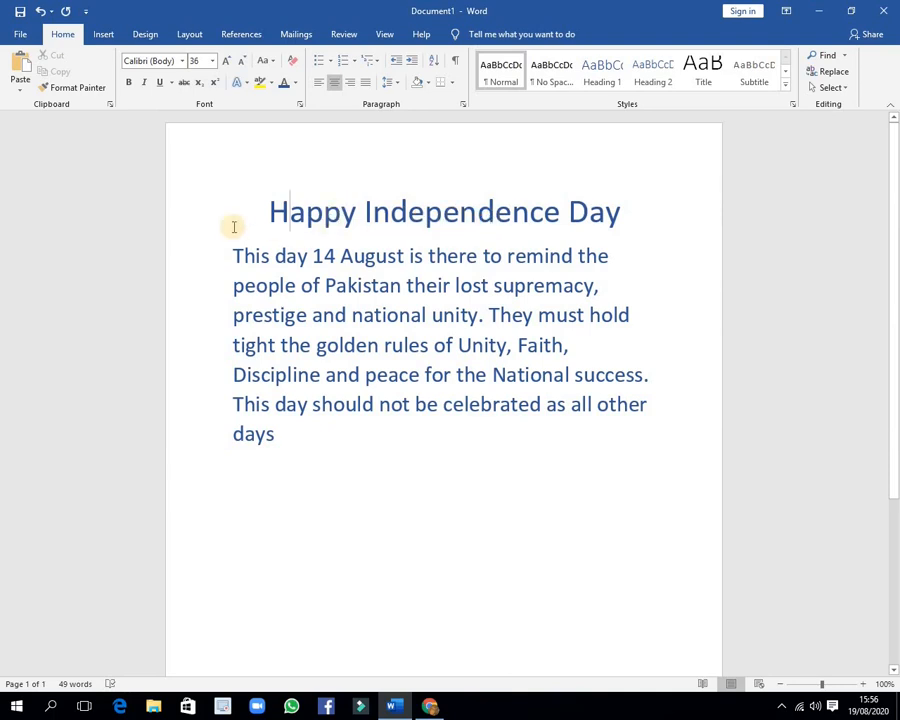
click(272, 210)
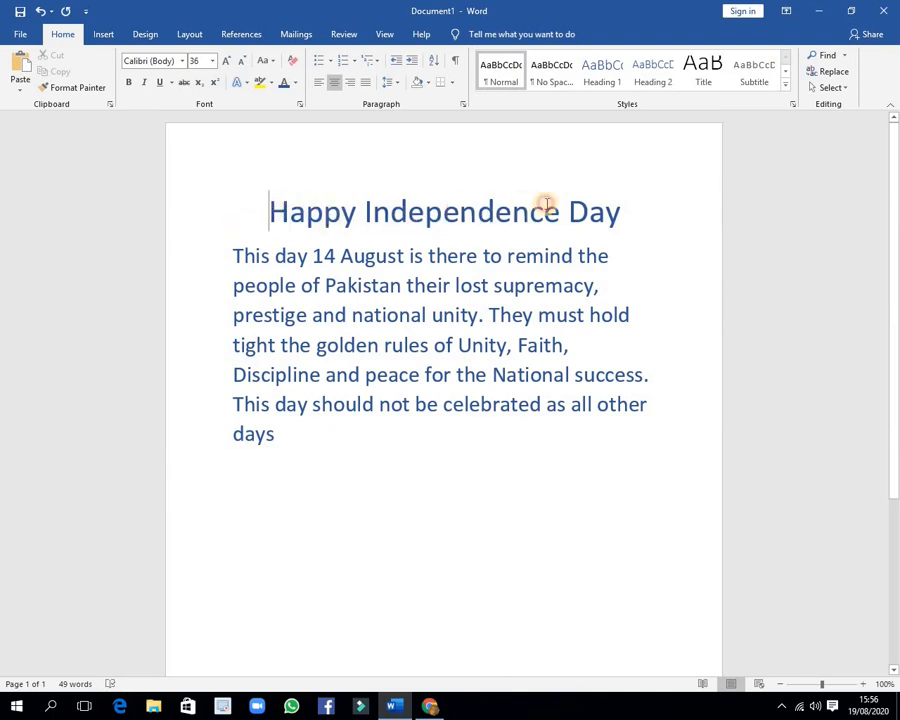
drag(268, 211, 665, 223)
key(Right)
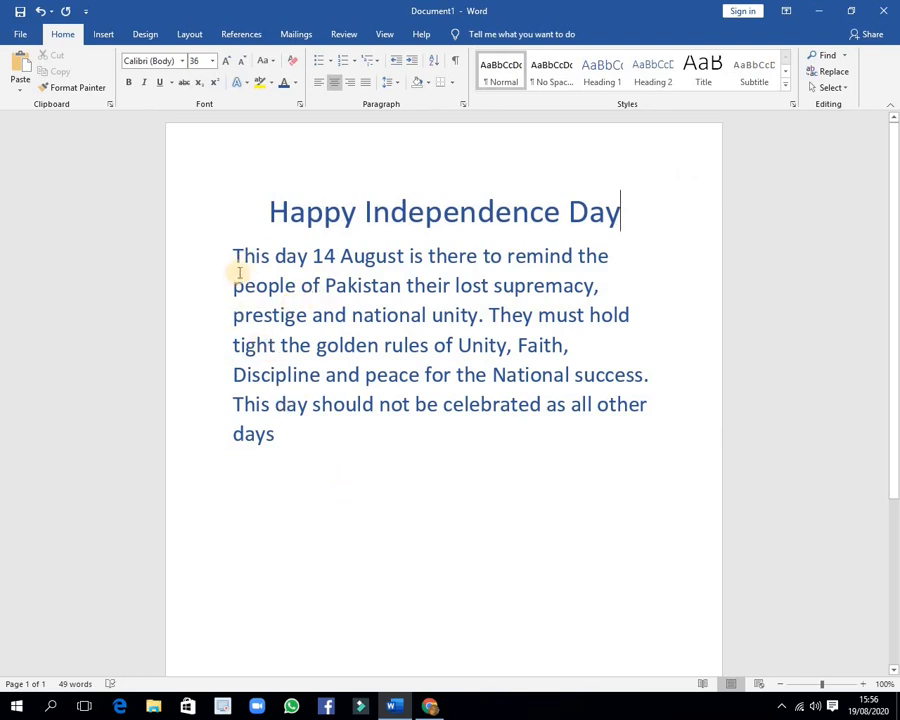
drag(230, 254, 345, 440)
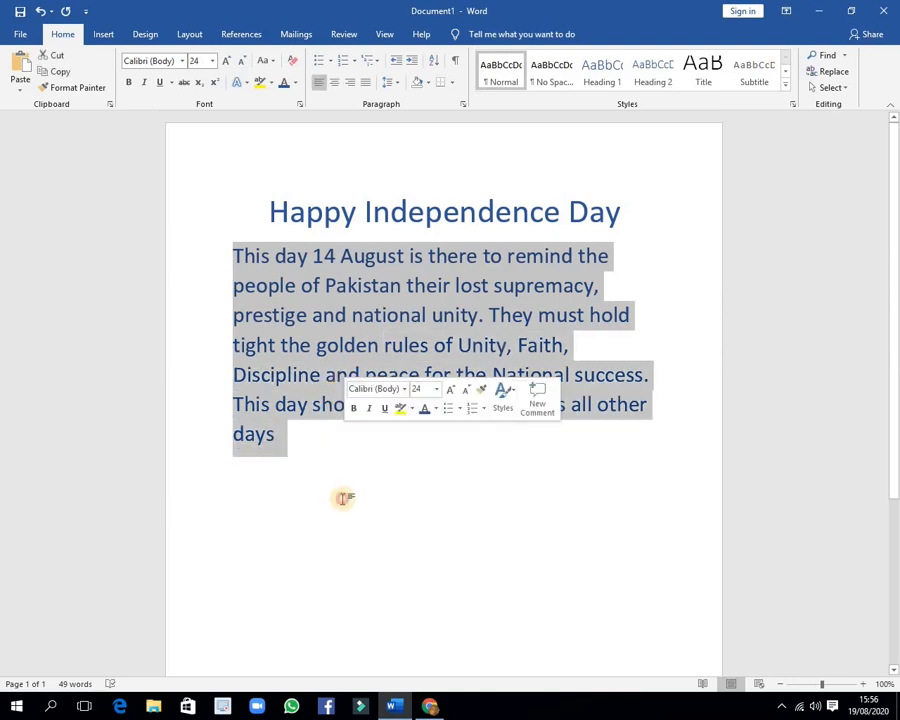
key(Right)
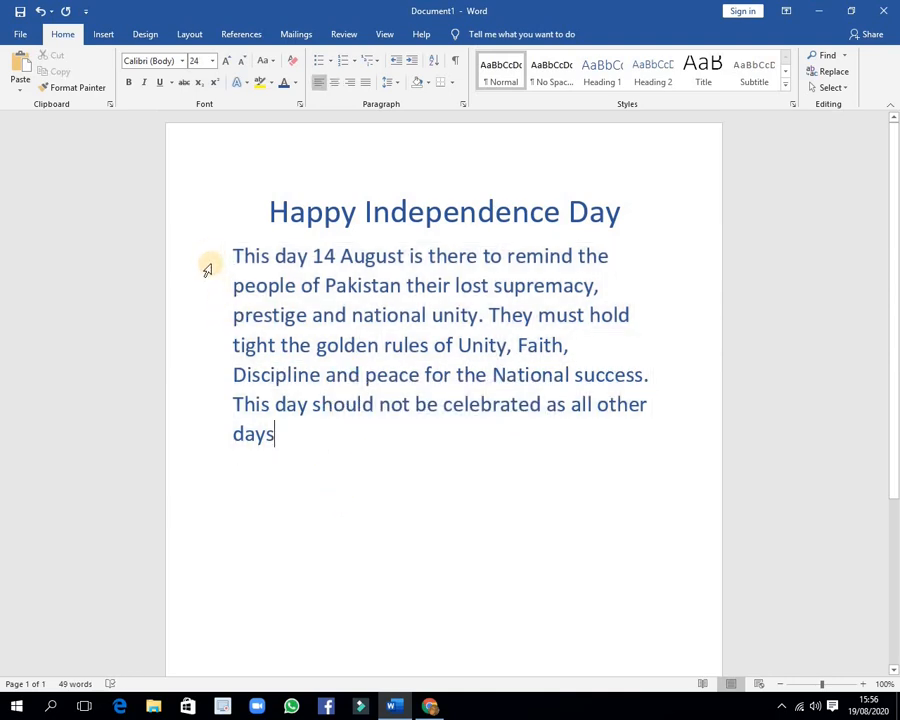
- Select the whole 14 August paragraph and enlarge its font size incrementally to 36
double_click(203, 263)
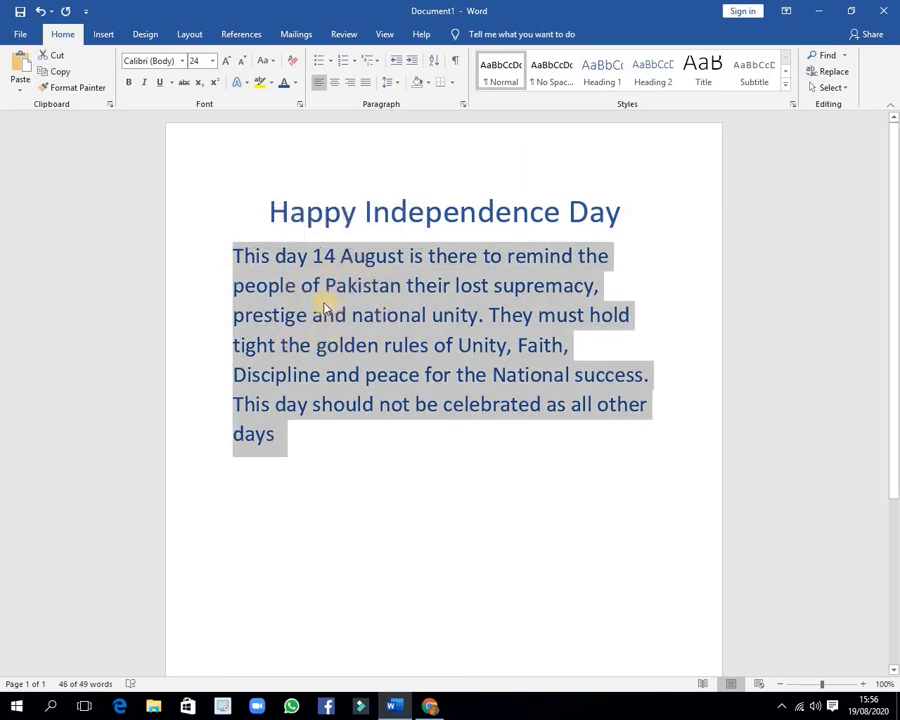
click(228, 63)
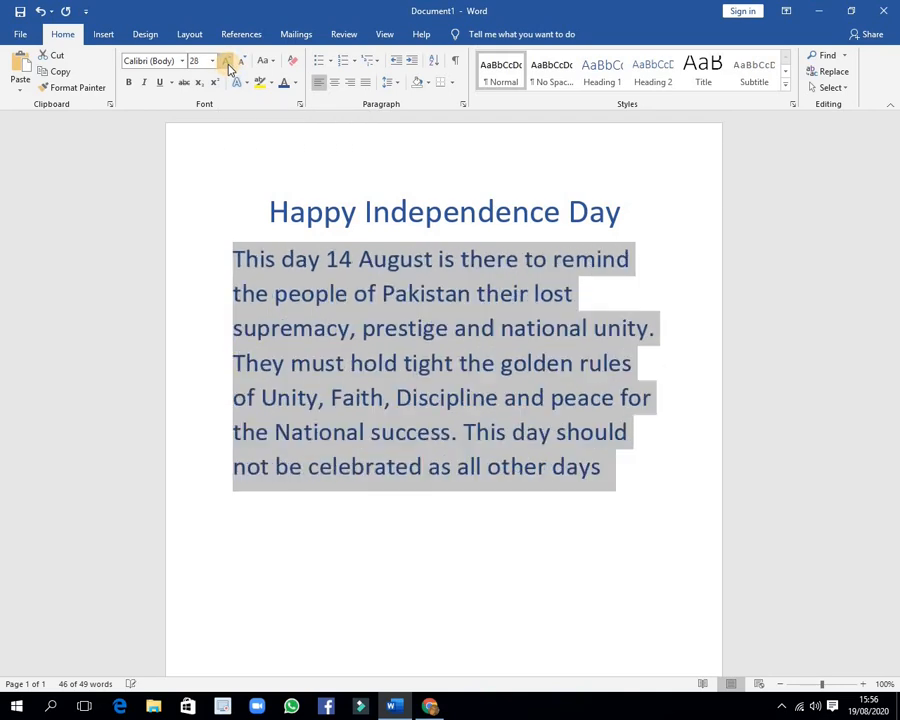
click(228, 64)
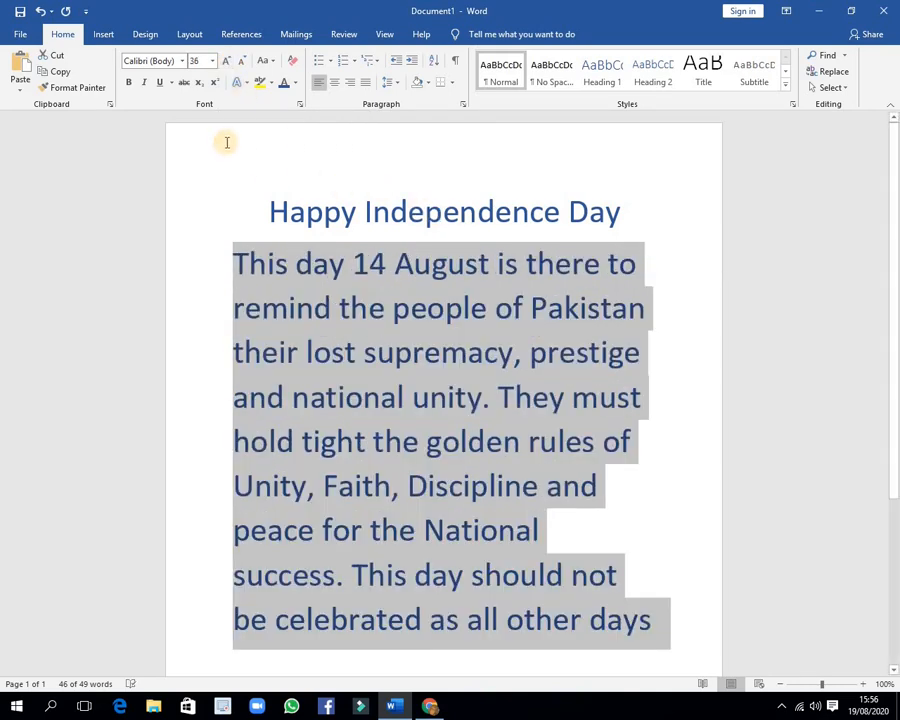
- Shrink the selected paragraph's font size incrementally down to 1
click(237, 66)
click(237, 66)
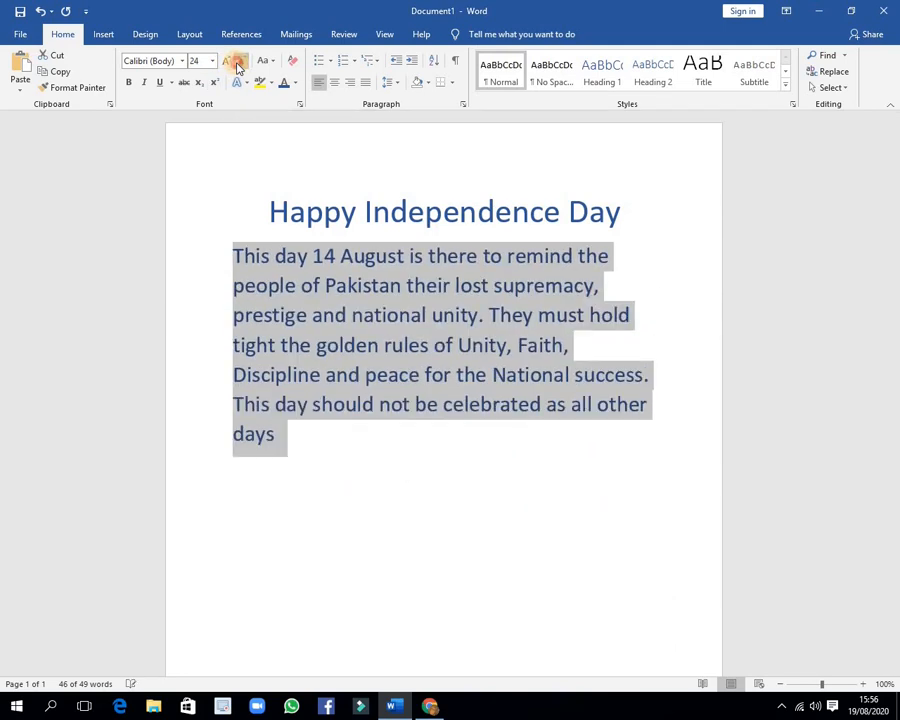
click(237, 66)
click(237, 66)
click(237, 66)
click(237, 66)
click(237, 66)
click(237, 66)
click(237, 66)
click(237, 66)
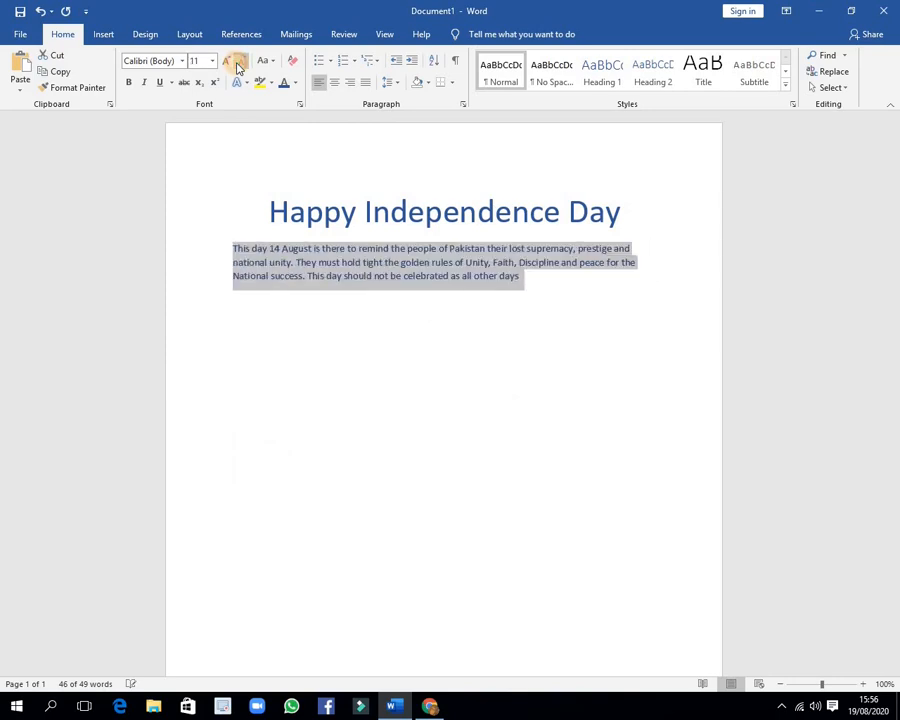
click(237, 66)
click(237, 66)
click(237, 66)
click(237, 66)
click(237, 66)
click(237, 66)
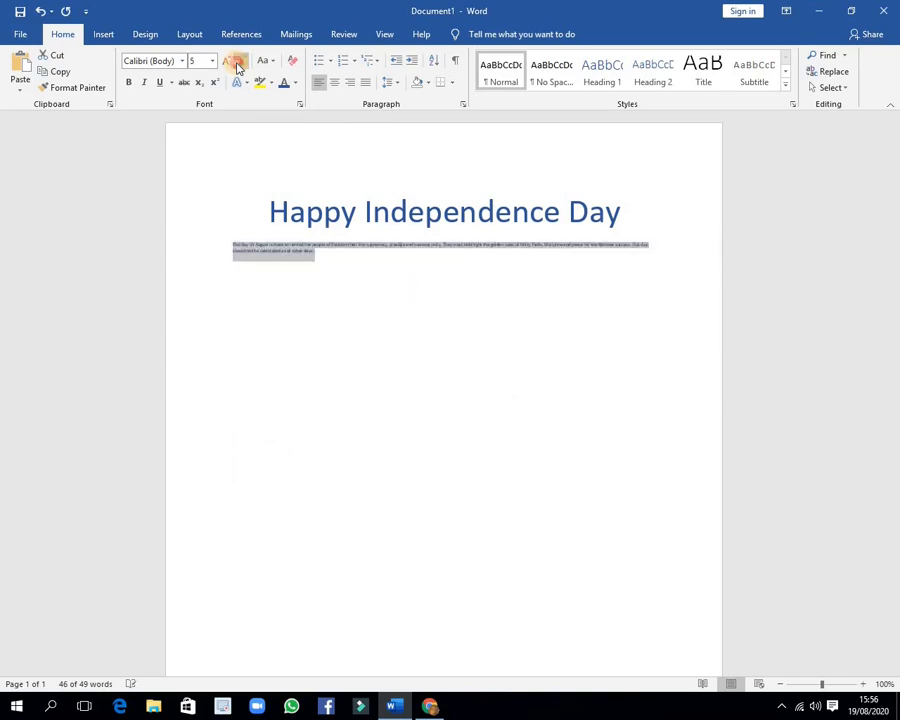
click(237, 66)
click(237, 66)
click(237, 66)
click(237, 66)
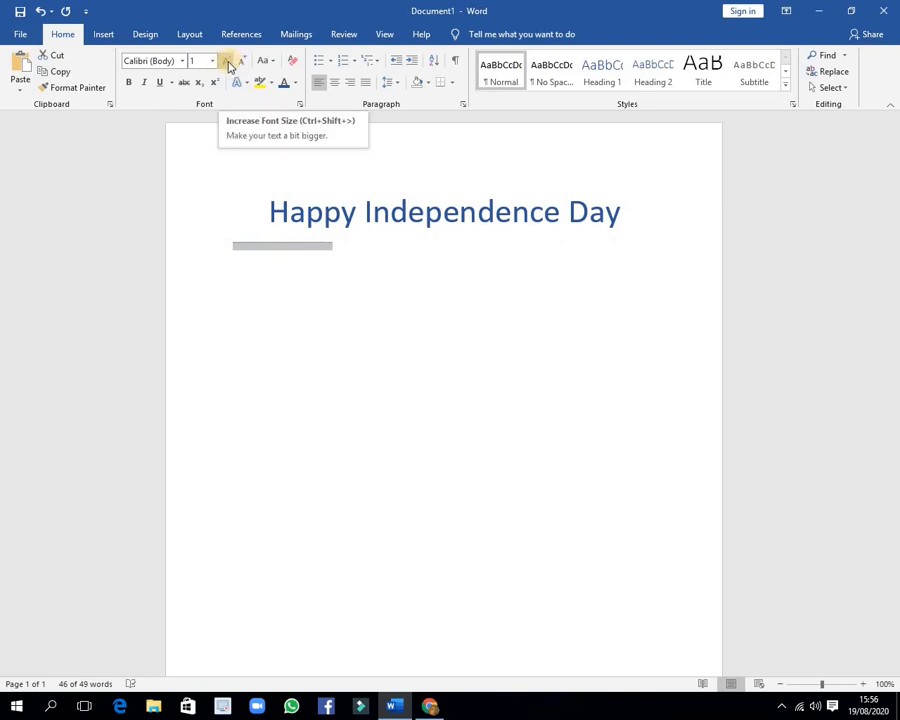
- Increase the selected paragraph's font size incrementally to 20 and clear the selection
click(228, 63)
click(228, 63)
click(228, 63)
click(228, 63)
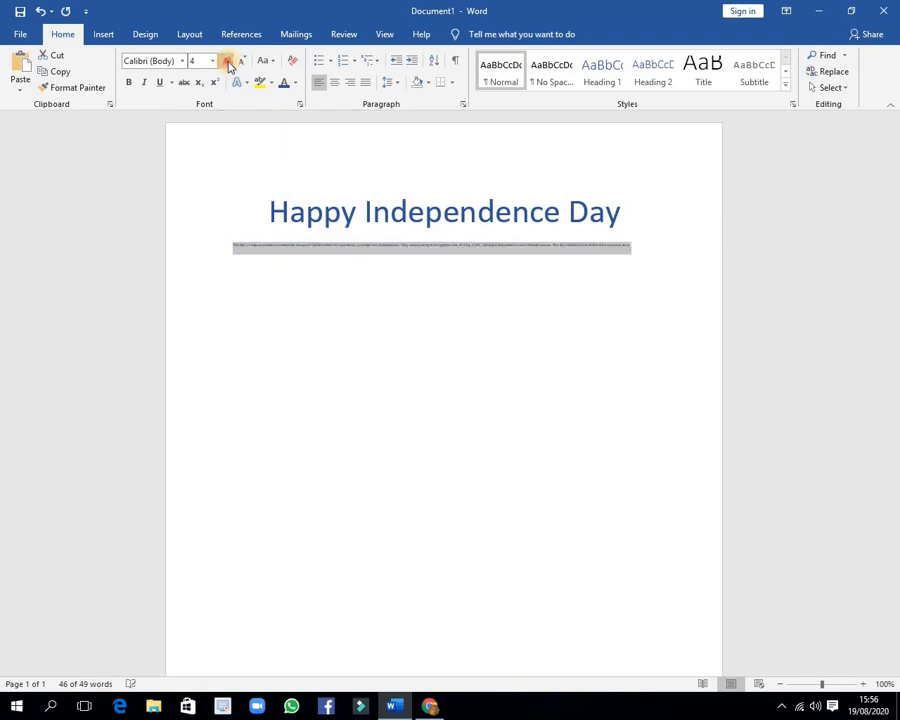
click(228, 63)
click(228, 63)
click(228, 63)
click(228, 63)
click(228, 63)
click(228, 63)
click(228, 63)
click(228, 63)
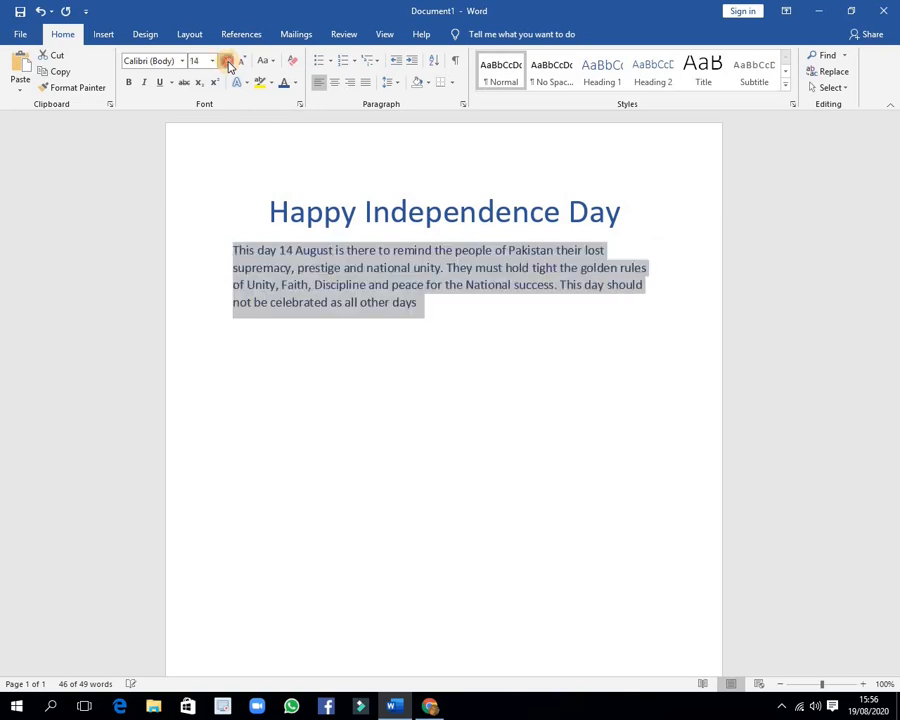
click(228, 63)
click(228, 63)
click(228, 63)
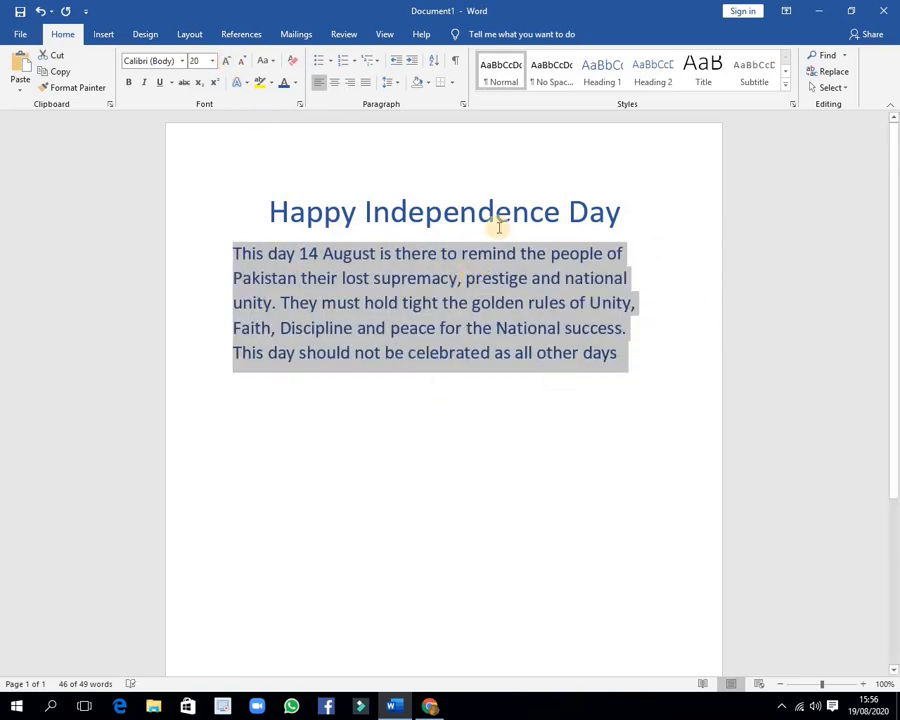
click(463, 459)
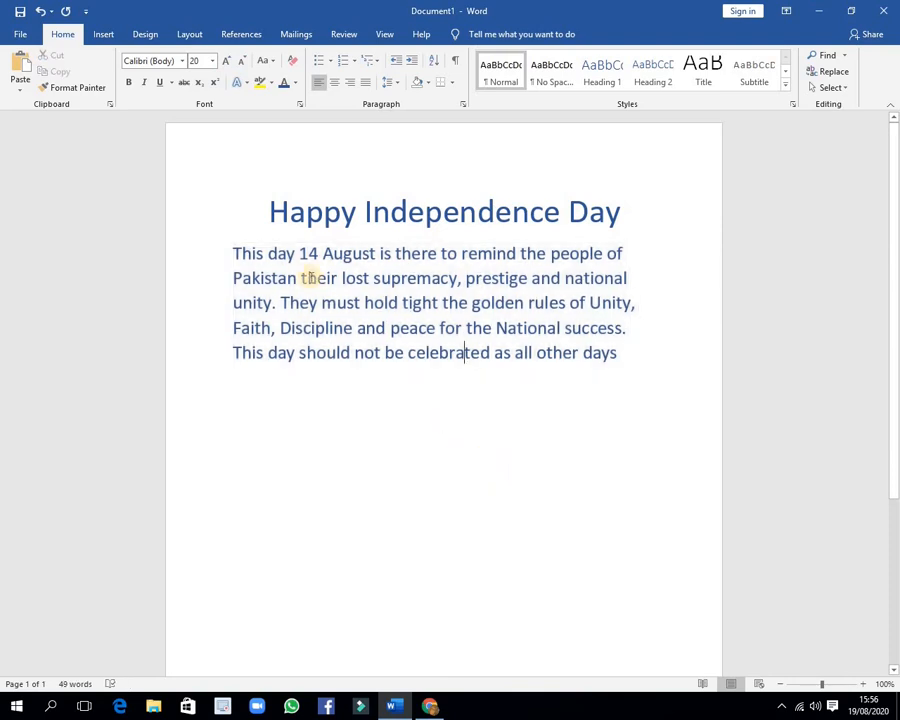
- Change the font color of the whole 14 August paragraph to a dark orange theme color and clear the selection
click(205, 253)
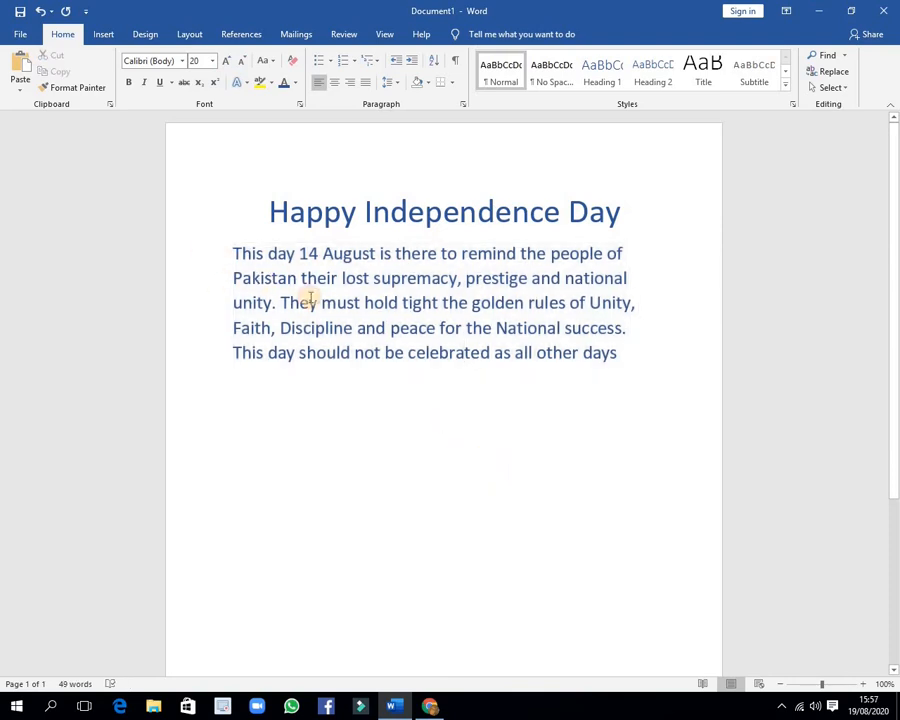
double_click(195, 255)
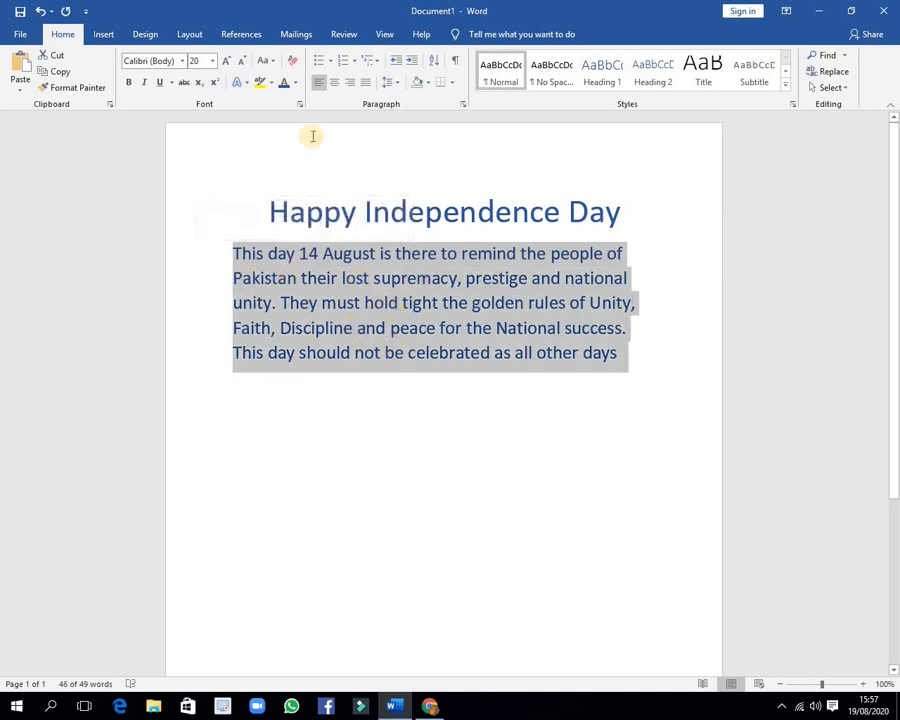
click(295, 83)
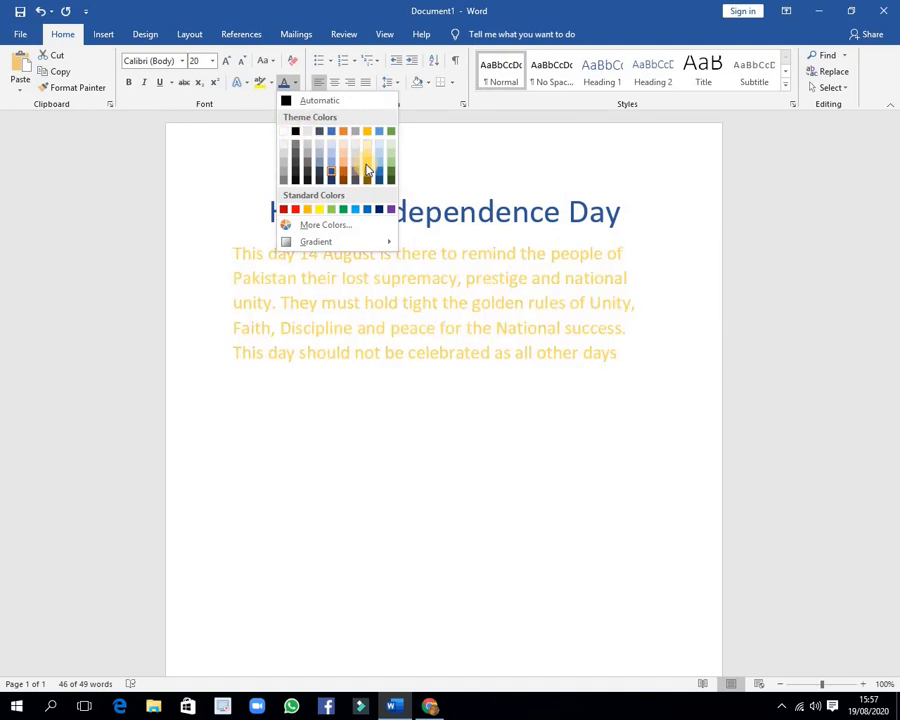
click(368, 268)
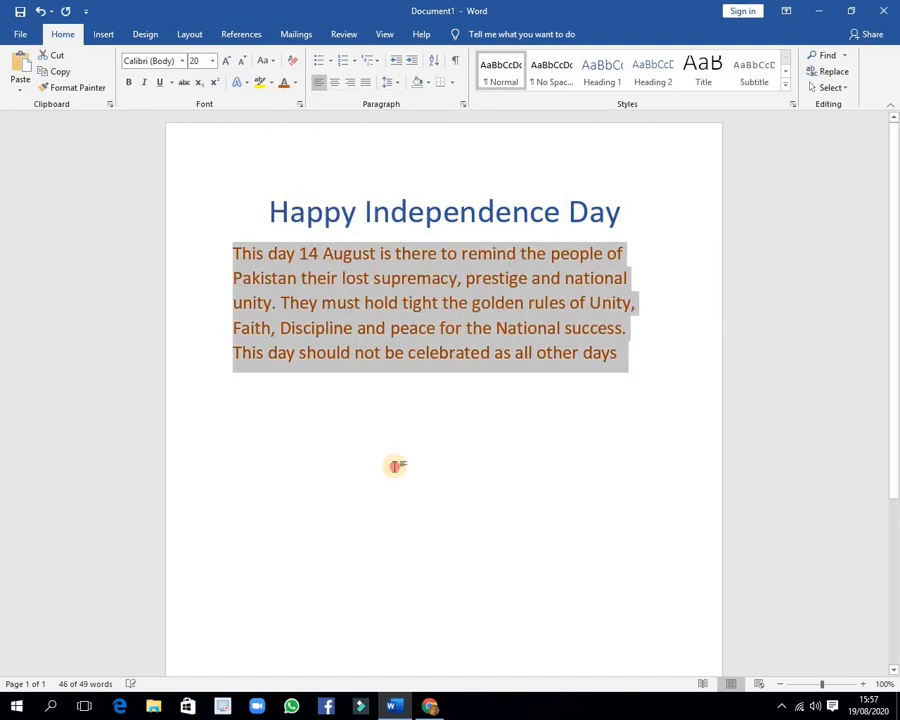
click(392, 350)
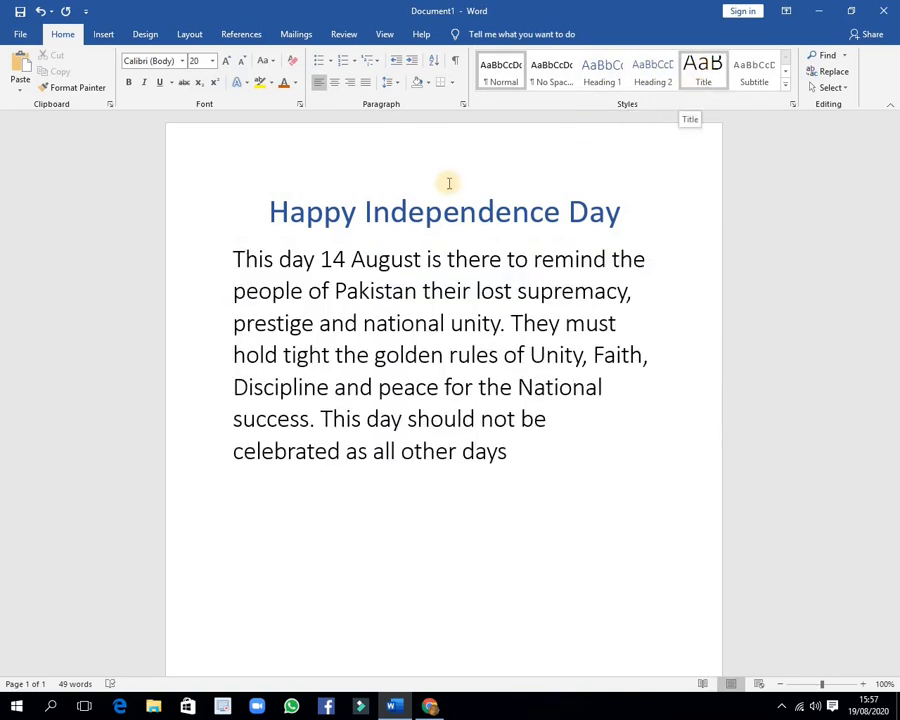
- Apply the Title style to the "Happy Independence Day" heading and change its font color to a dark blue theme color
triple_click(327, 211)
click(702, 75)
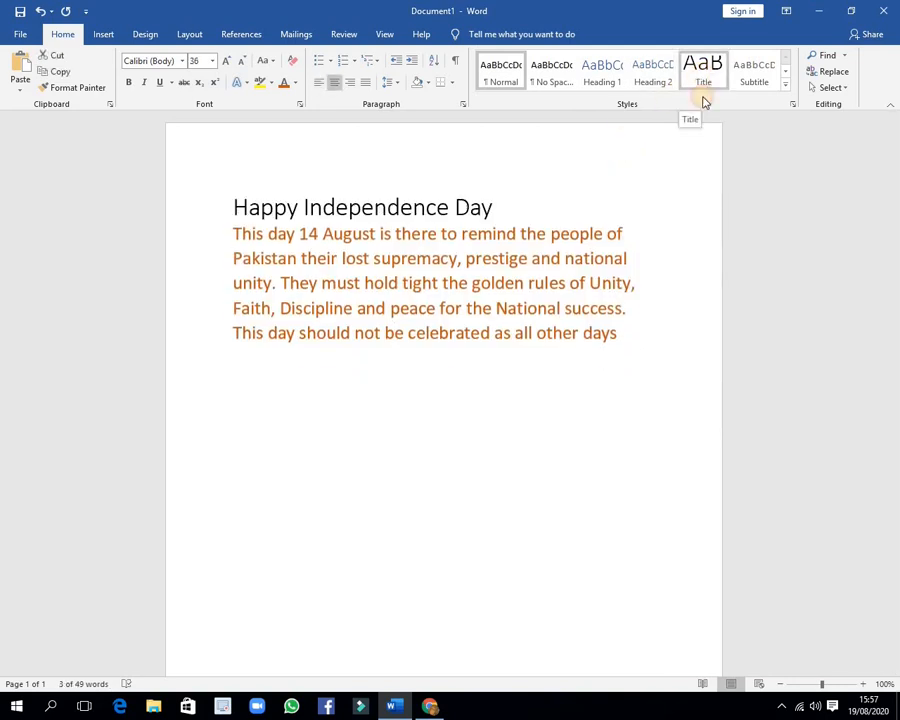
click(703, 82)
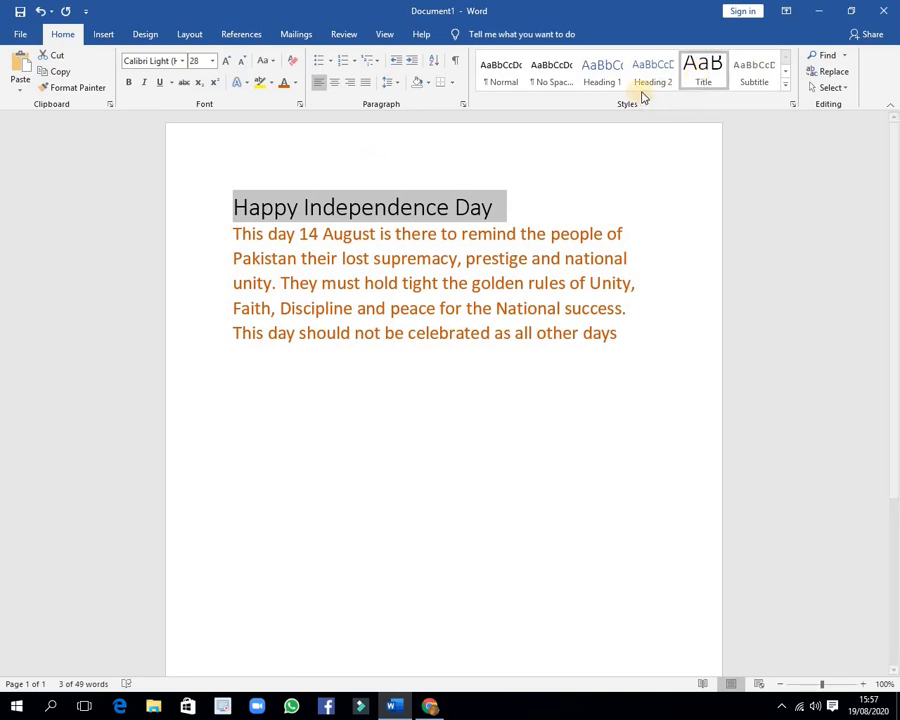
click(295, 83)
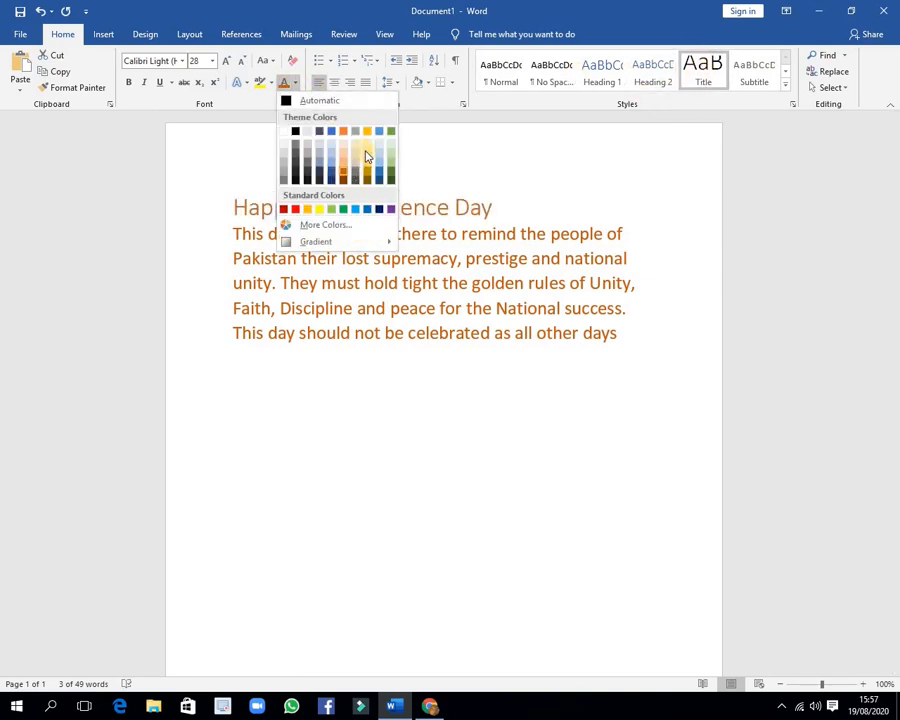
click(379, 176)
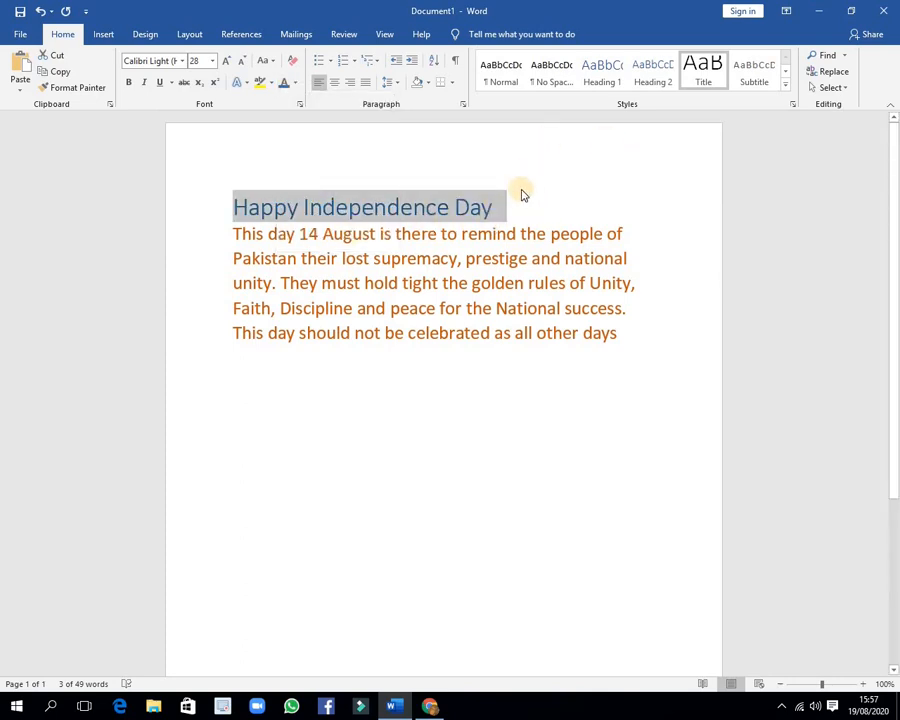
- Return the "Happy Independence Day" heading to the Normal style and increase its font size to 28
click(516, 99)
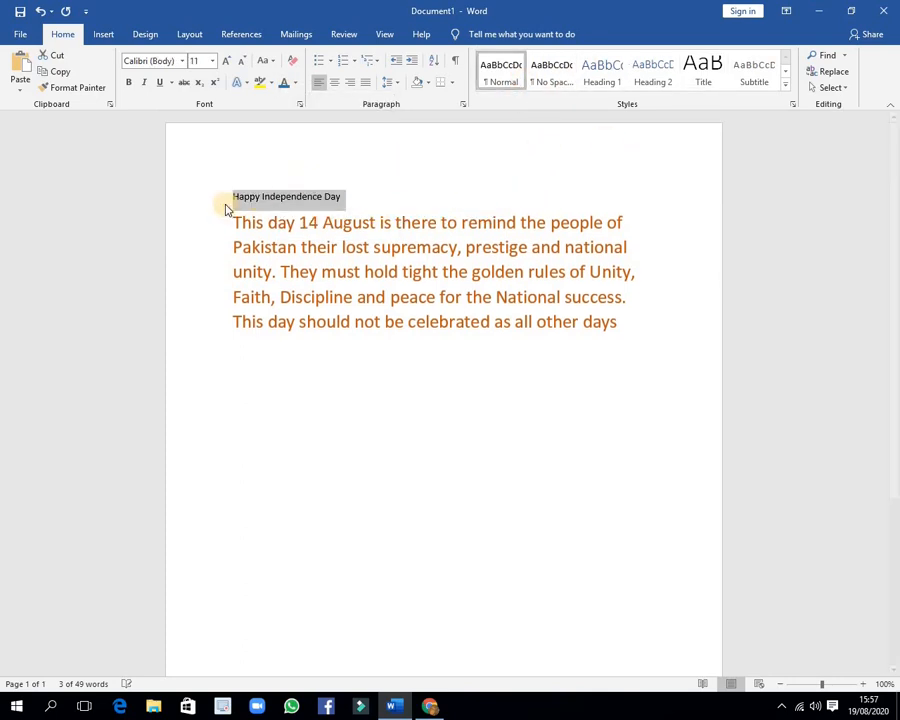
click(233, 197)
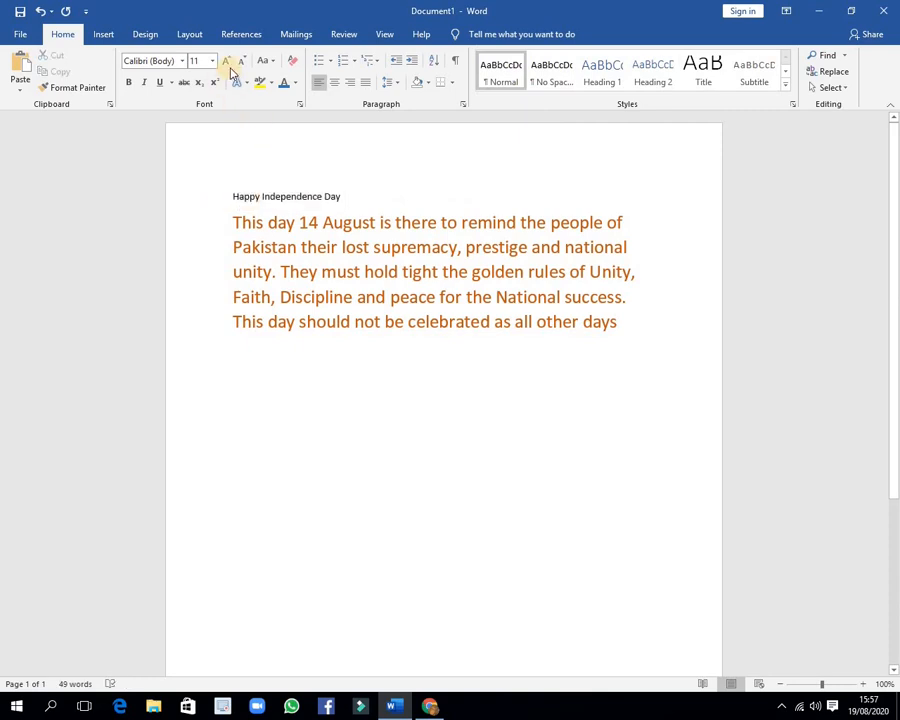
click(218, 199)
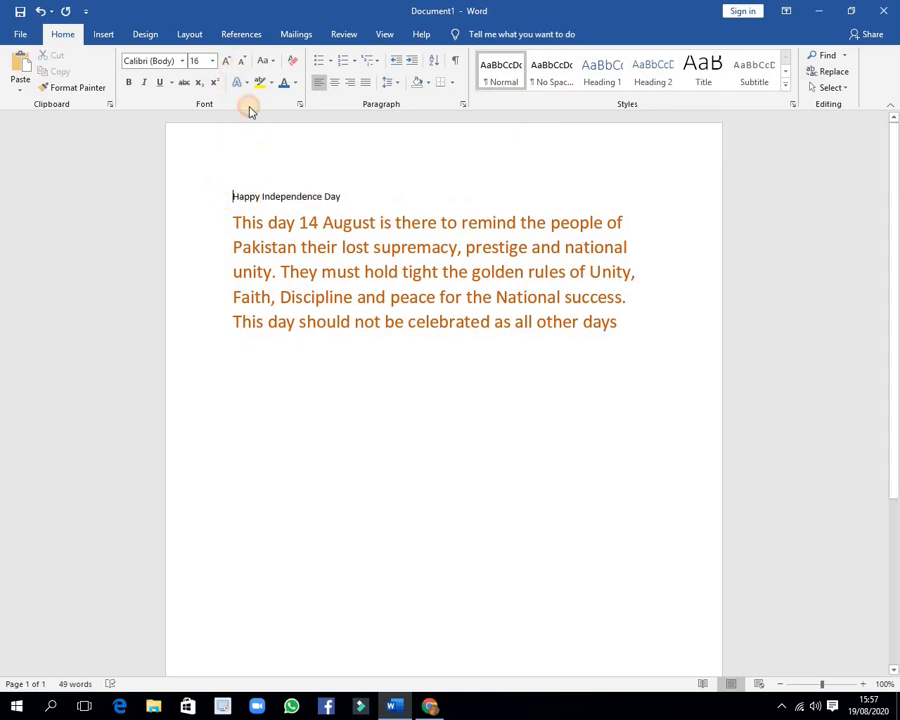
click(227, 61)
click(227, 61)
click(227, 61)
click(227, 61)
click(227, 61)
click(227, 61)
click(227, 61)
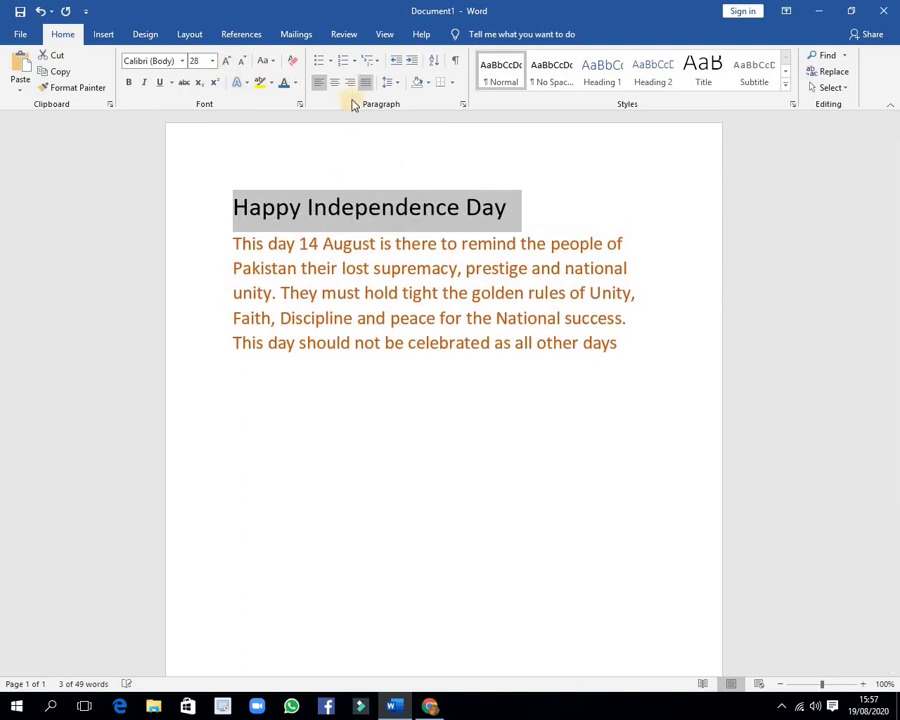
- Center the "Happy Independence Day" heading, change its font color to blue and clear the selection
click(334, 83)
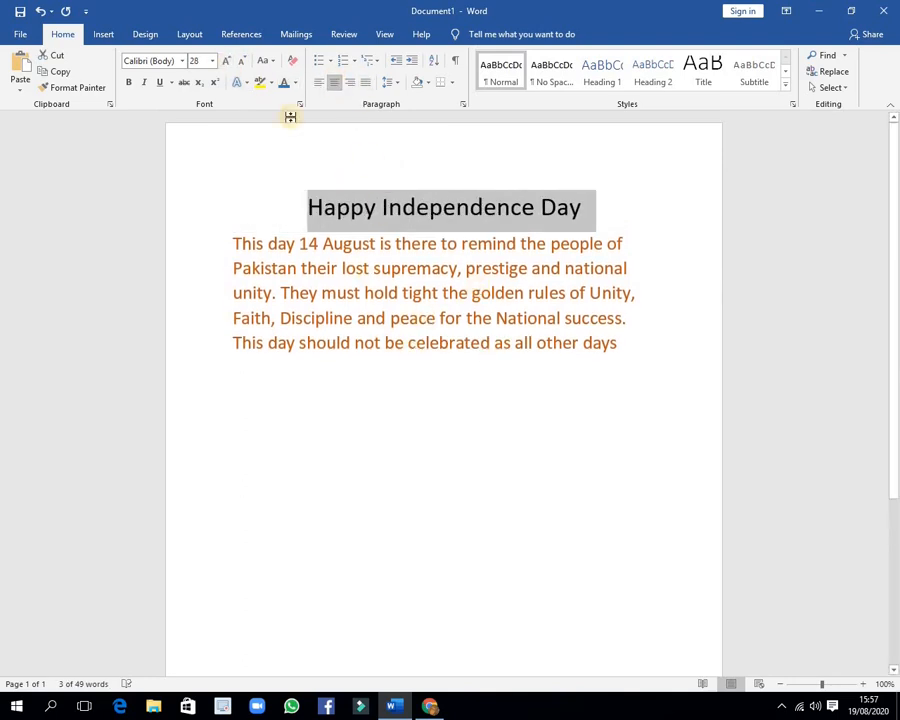
click(295, 84)
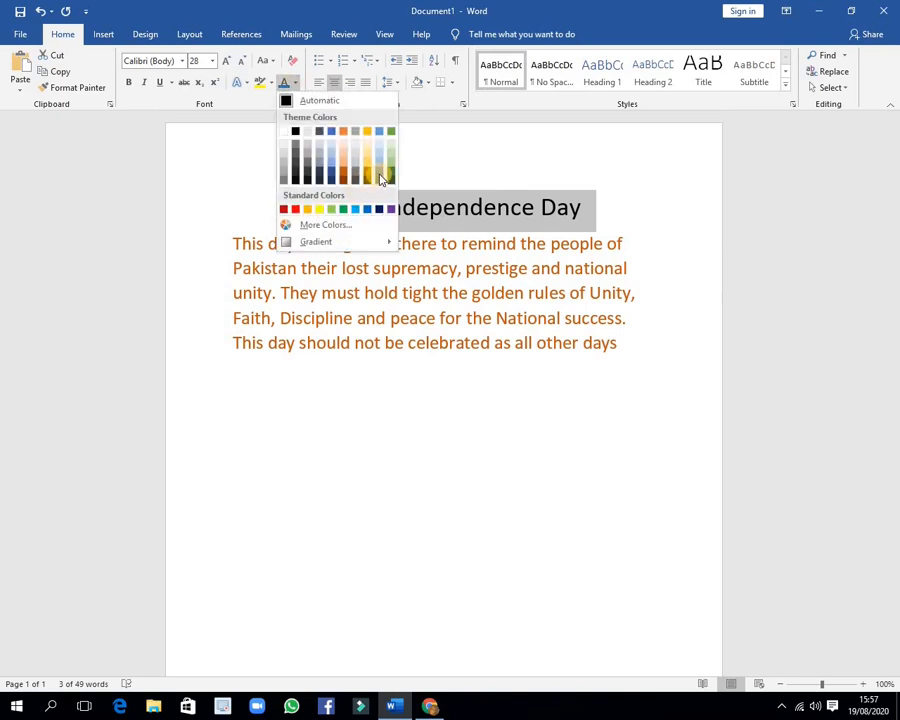
click(441, 267)
click(352, 380)
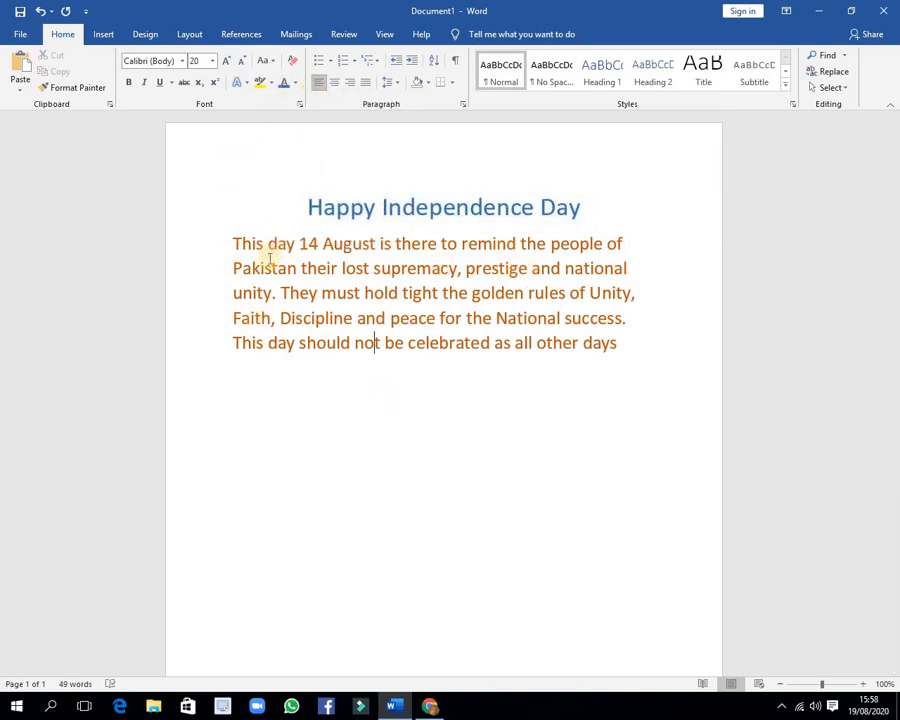
- Center the whole 14 August paragraph and clear the selection
double_click(204, 246)
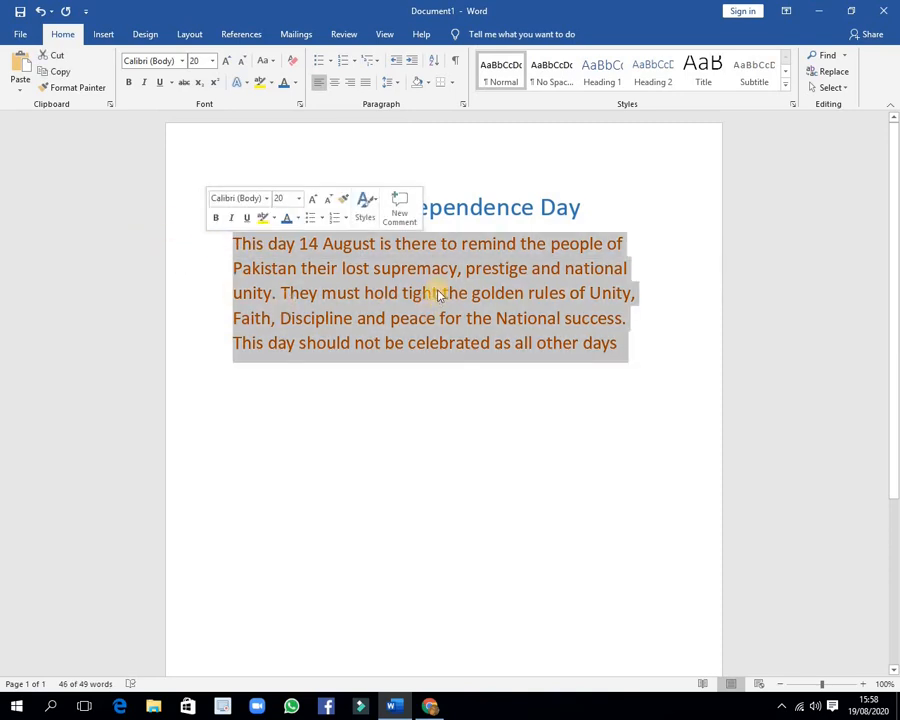
click(335, 84)
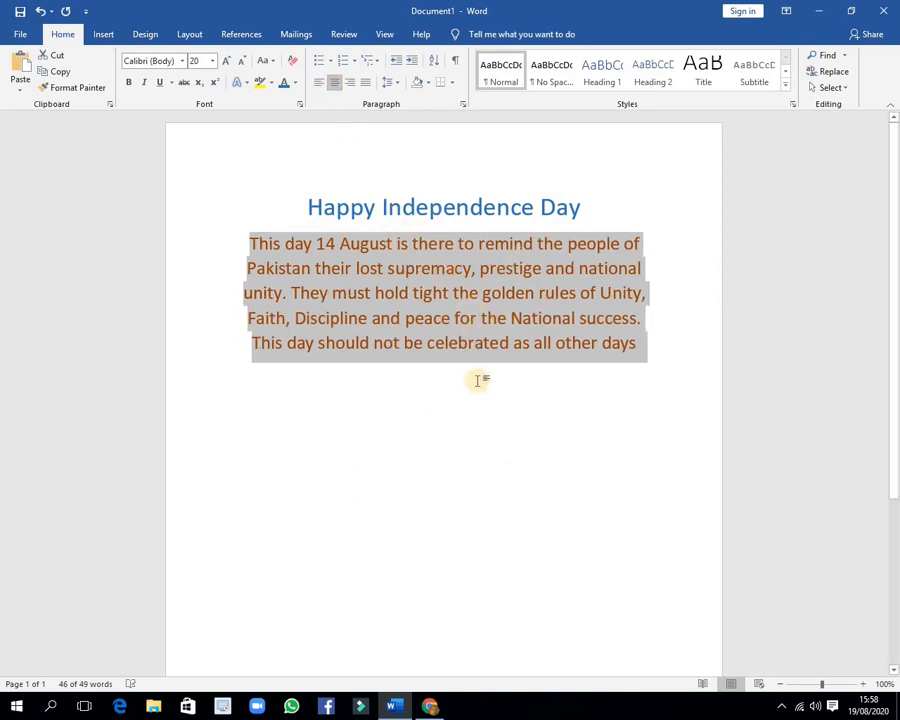
click(444, 343)
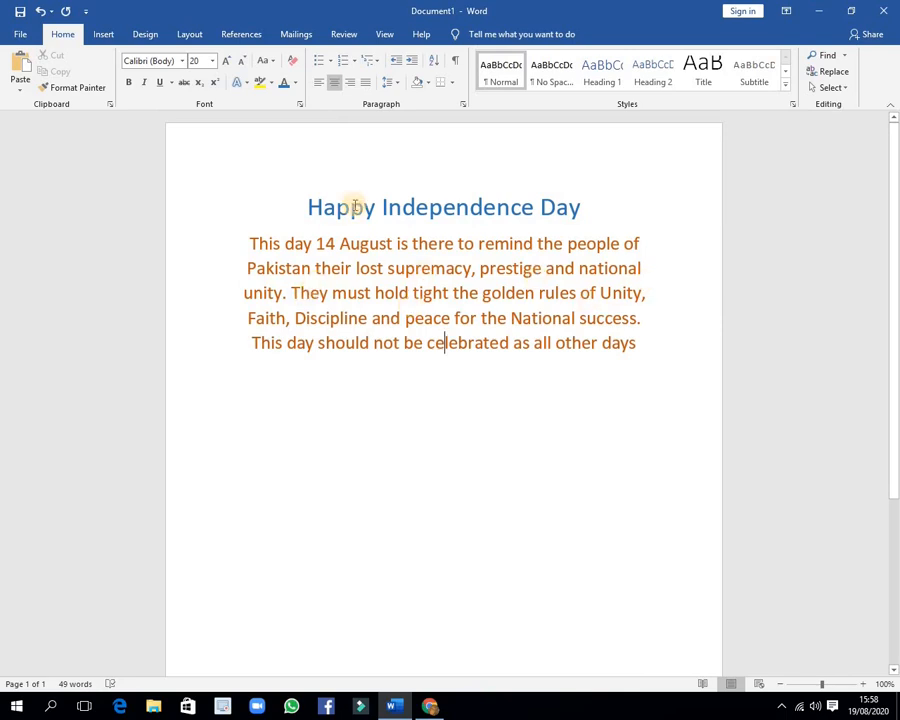
- Align the whole 14 August paragraph to the right margin and return it to left alignment
double_click(216, 248)
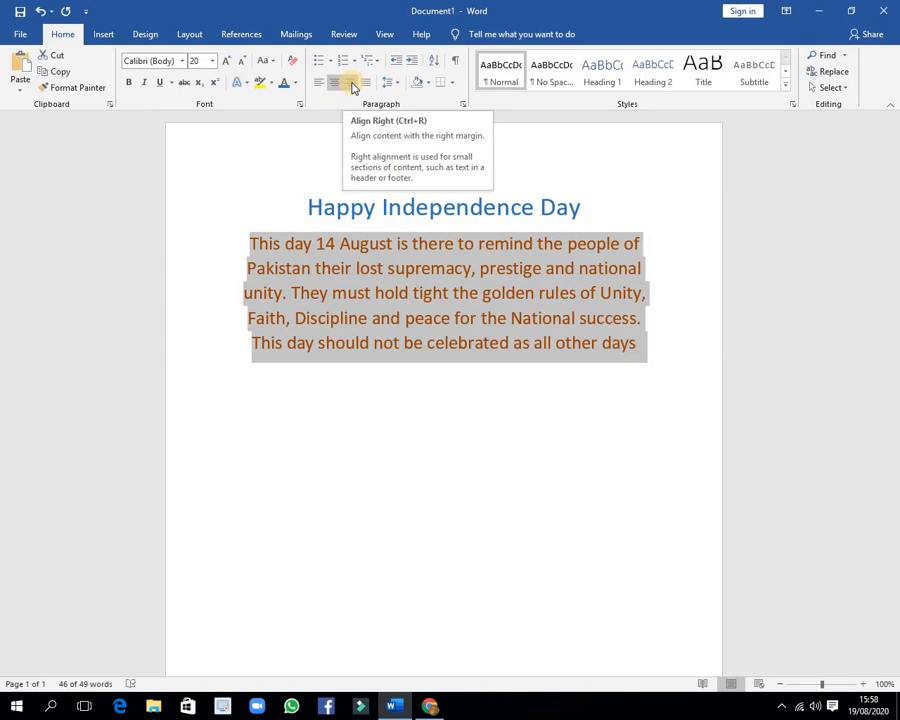
click(350, 84)
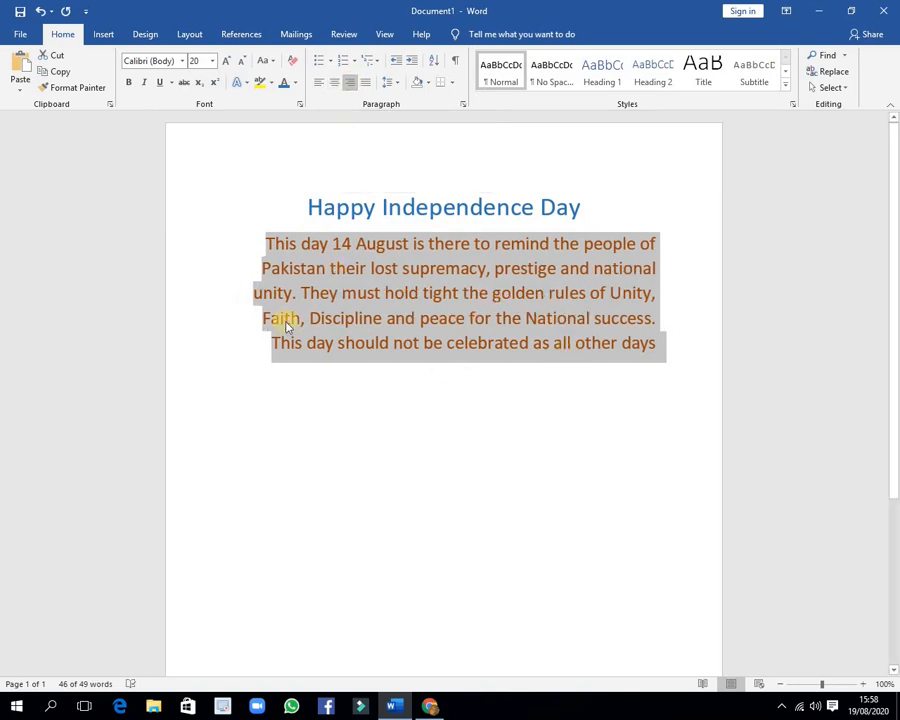
click(319, 82)
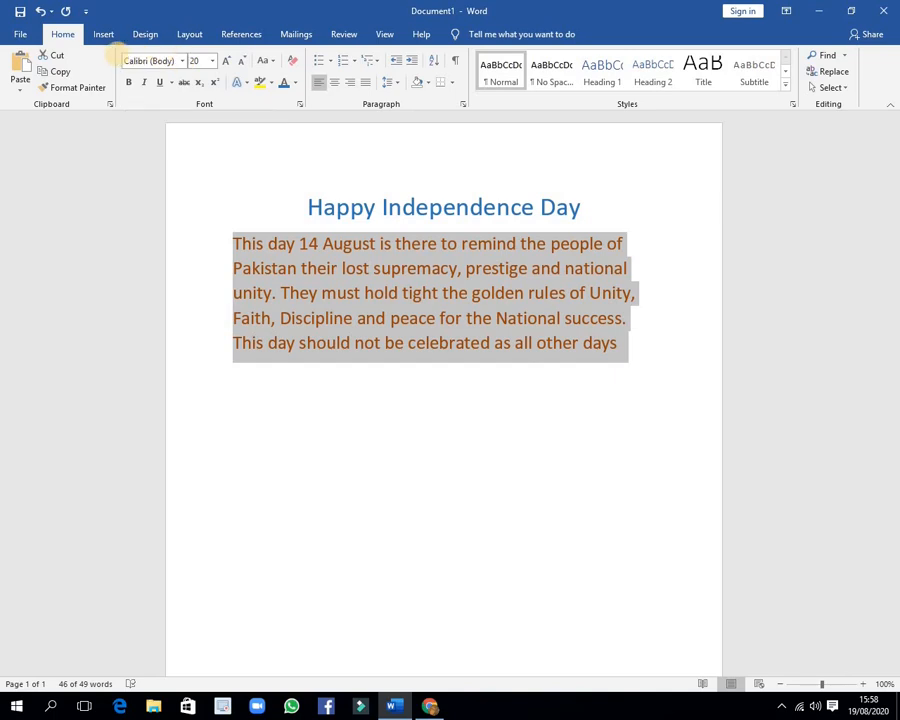
- Browse the available fonts and set the selected 14 August paragraph to Times New Roman
mouse_move(117, 54)
mouse_down()
mouse_move(132, 68)
mouse_move(182, 70)
mouse_up()
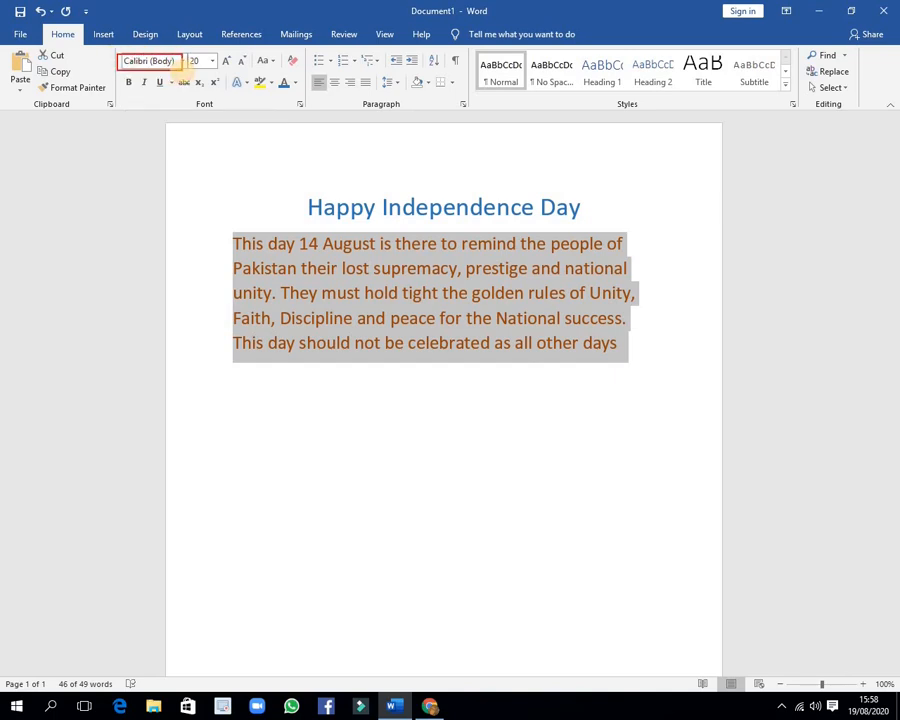
click(183, 63)
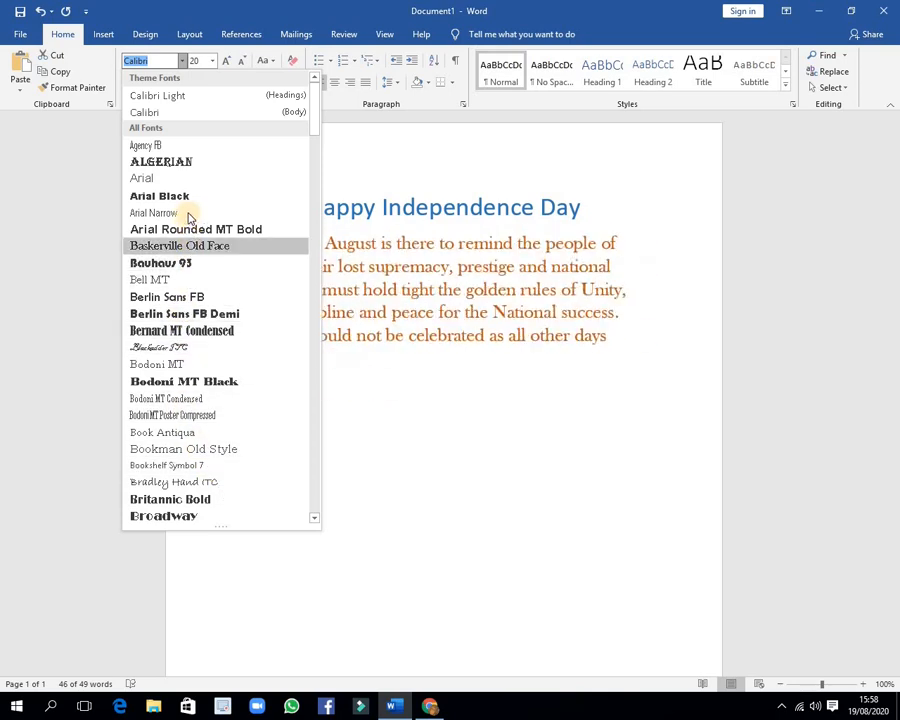
scroll(207, 283, down, 2)
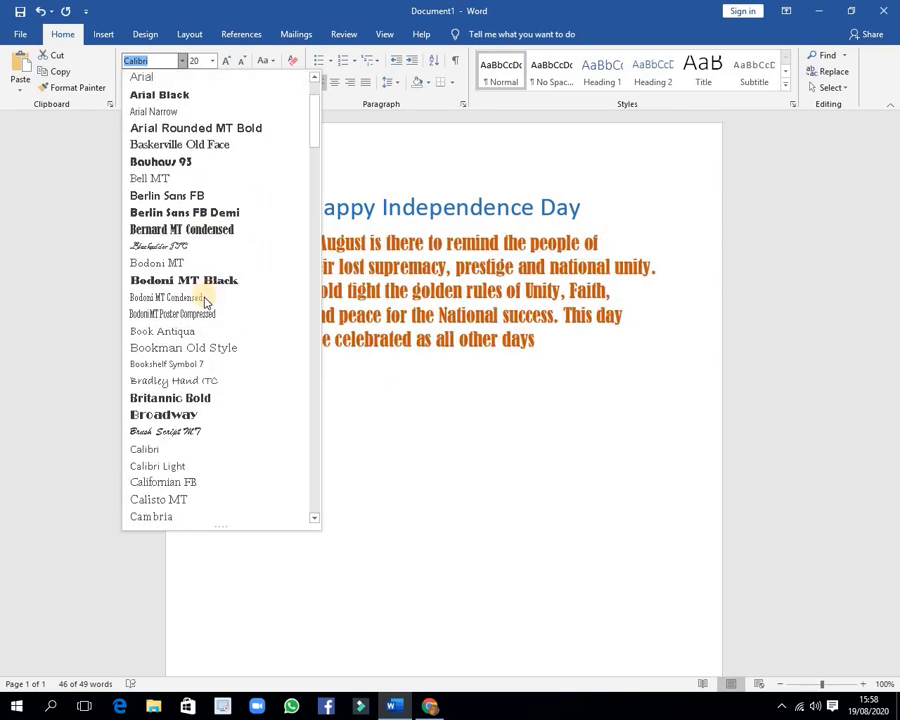
scroll(205, 300, down, 10)
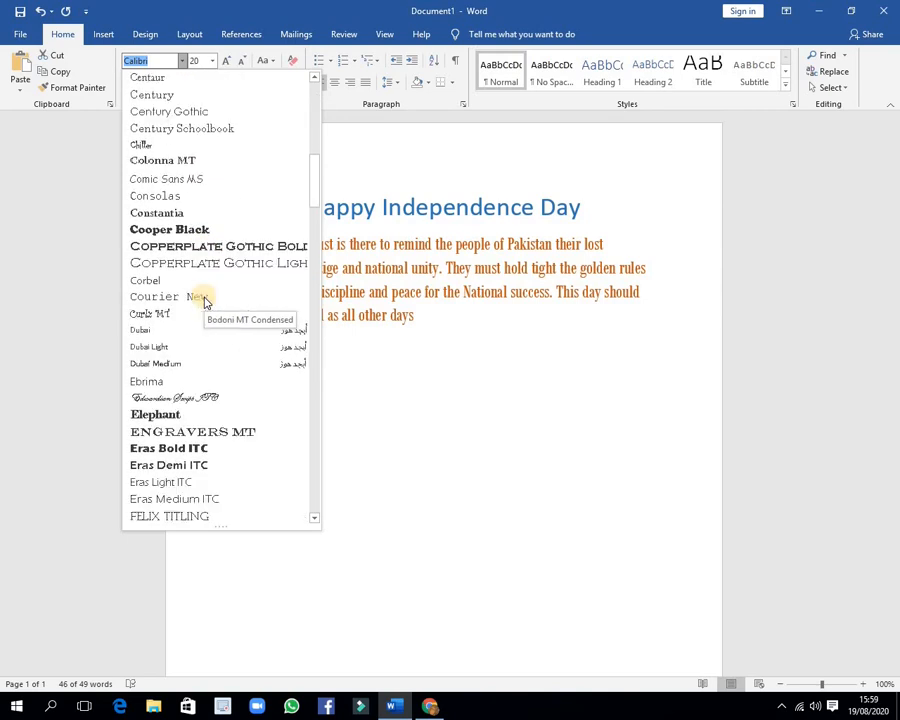
scroll(205, 300, down, 20)
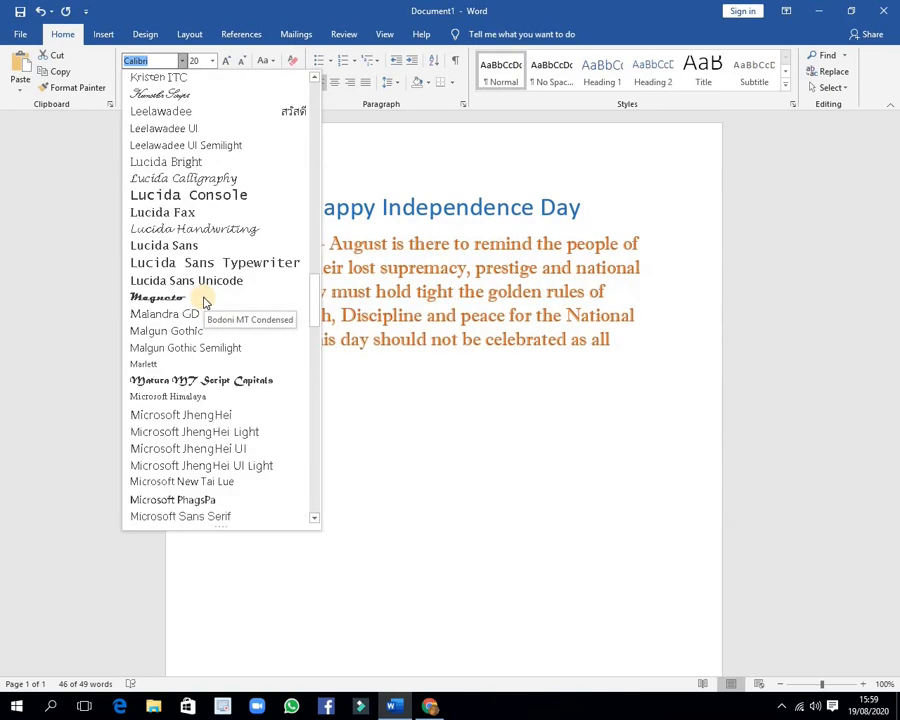
scroll(205, 302, down, 20)
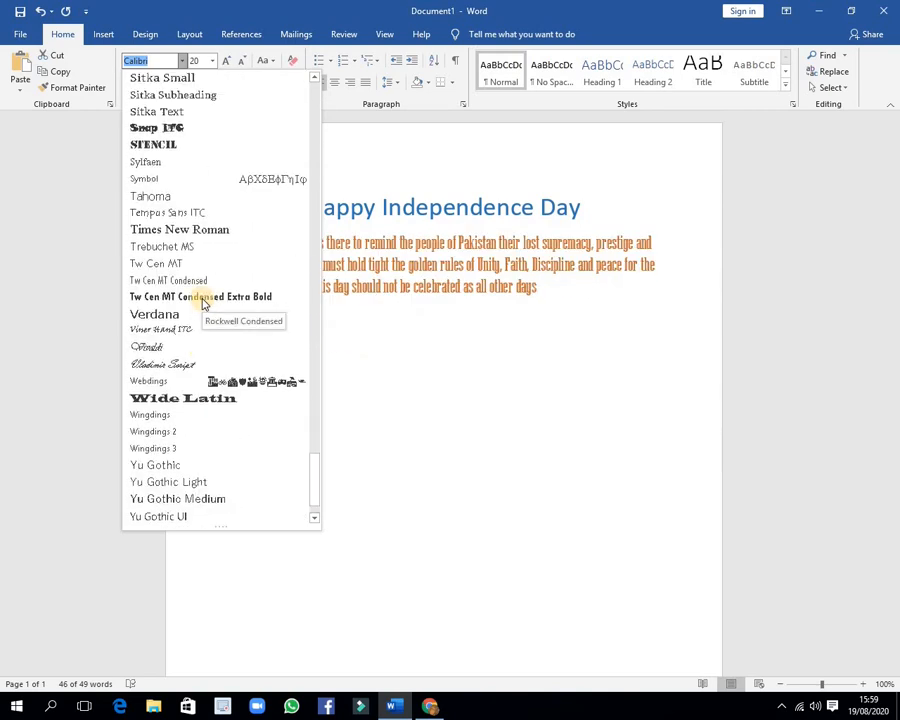
click(208, 239)
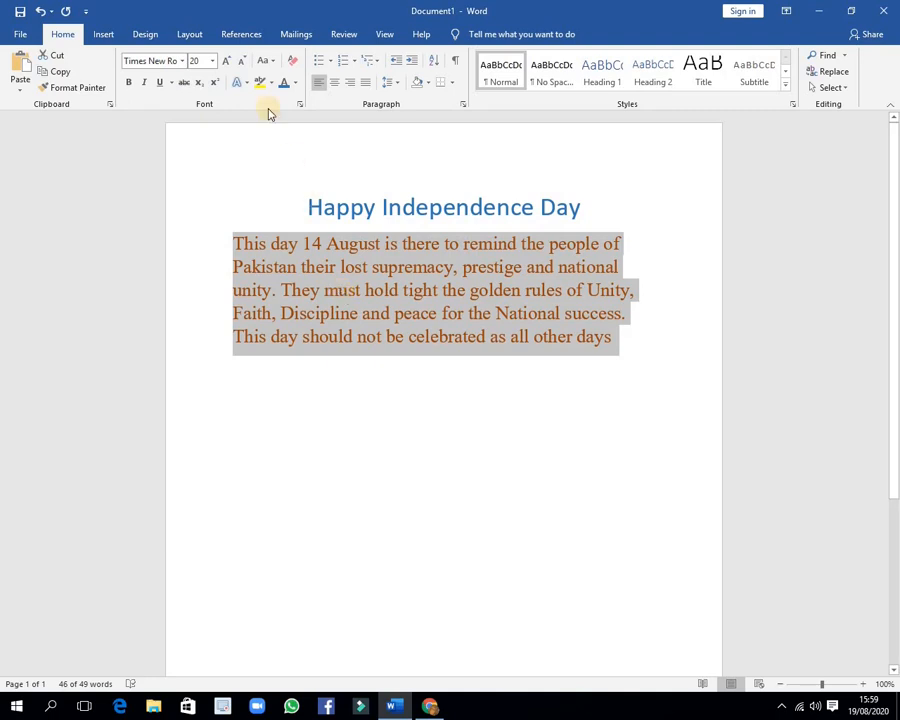
- Change the 14 August paragraph's font to Arial Rounded MT Bold and clear the selection
click(183, 62)
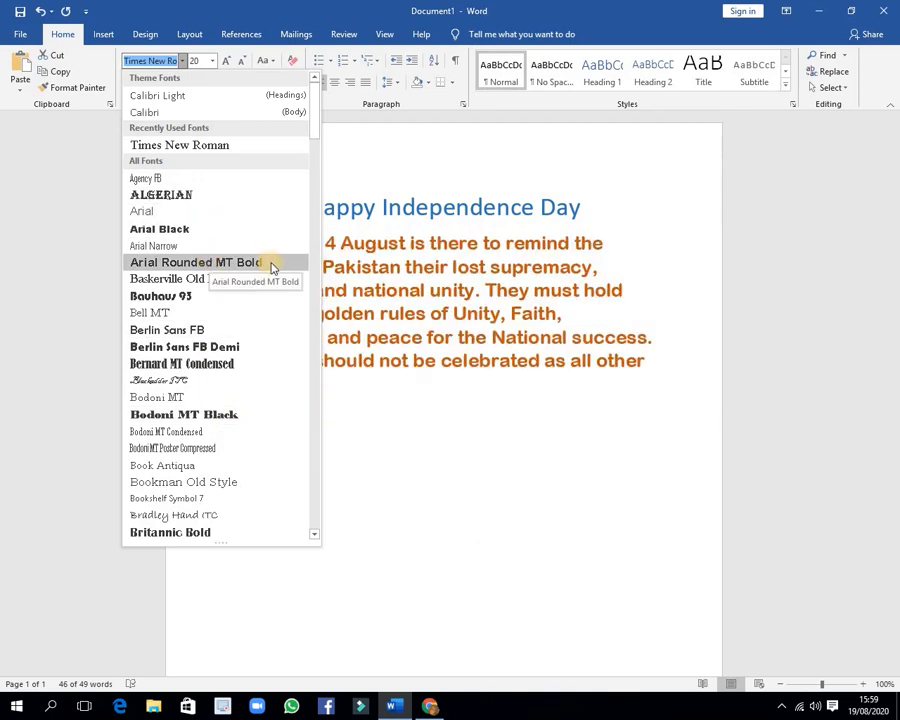
click(274, 264)
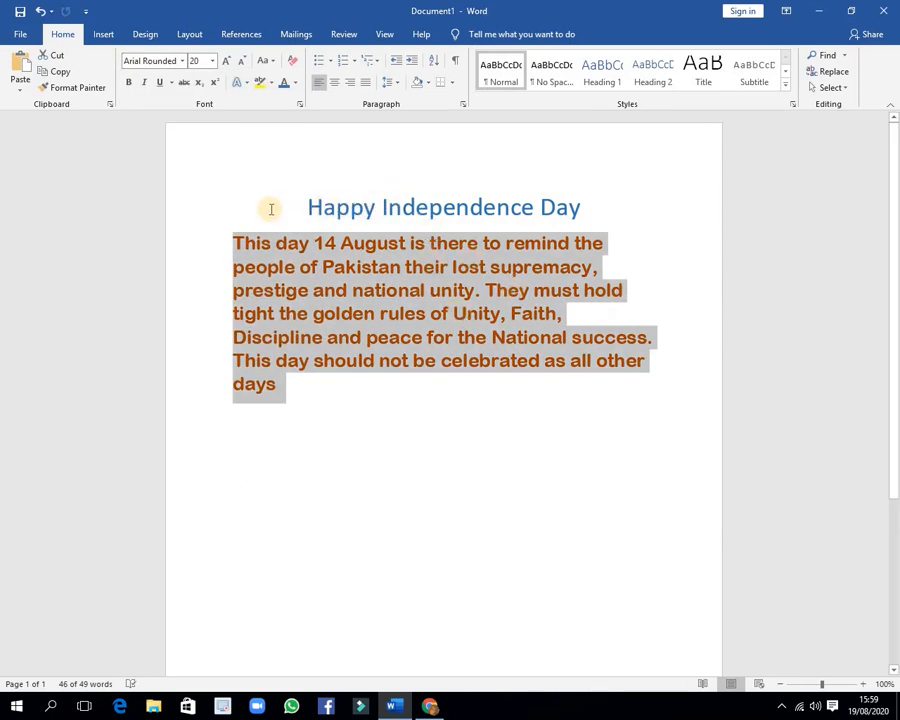
click(306, 207)
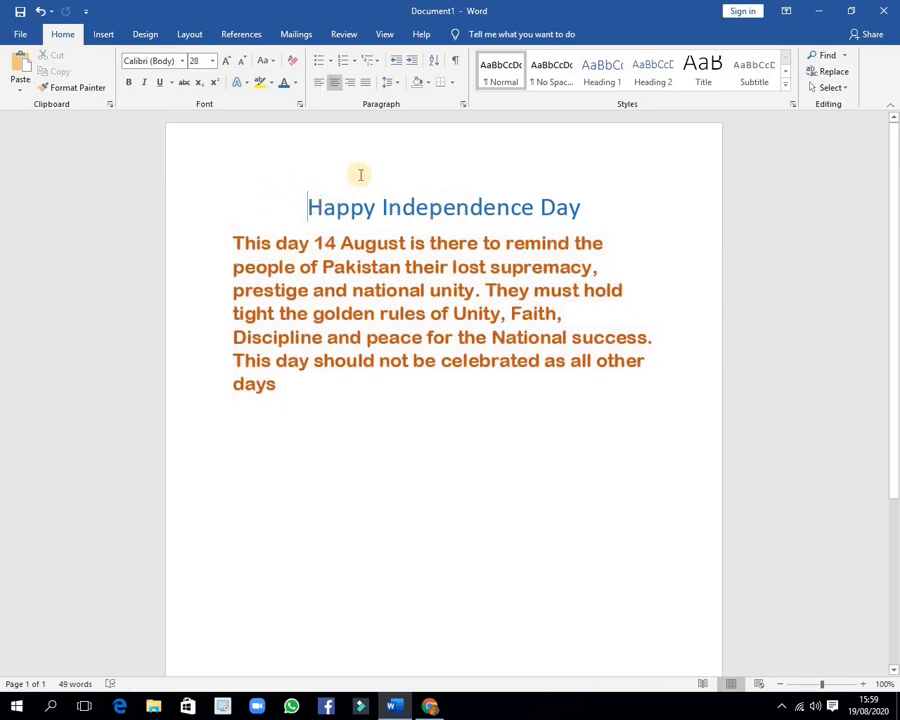
- Set the "Happy Independence Day" heading's font size to 36 and its font to Algerian
click(588, 206)
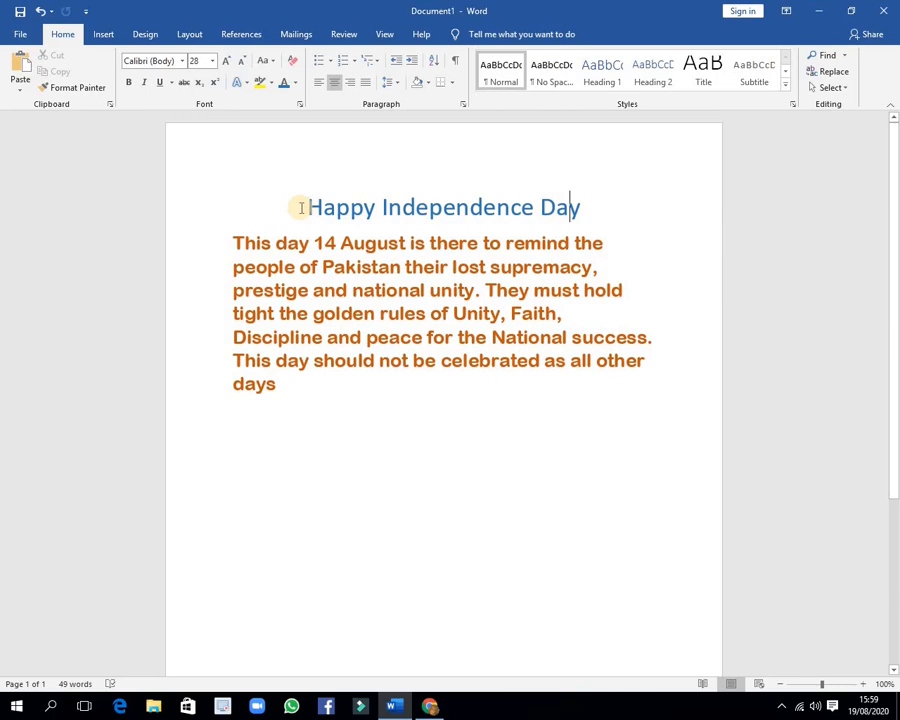
click(220, 211)
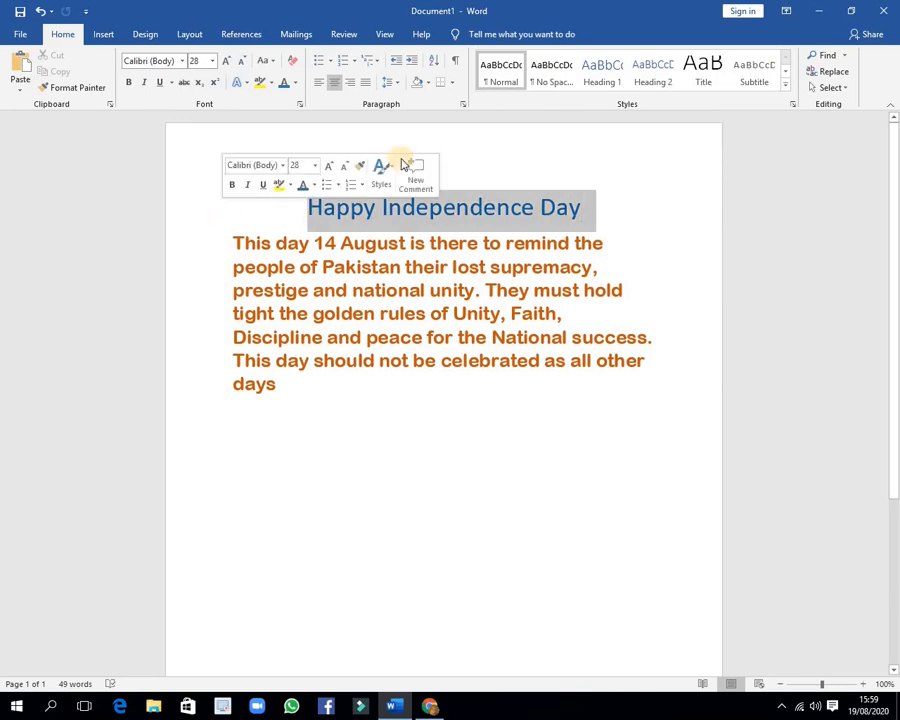
click(212, 61)
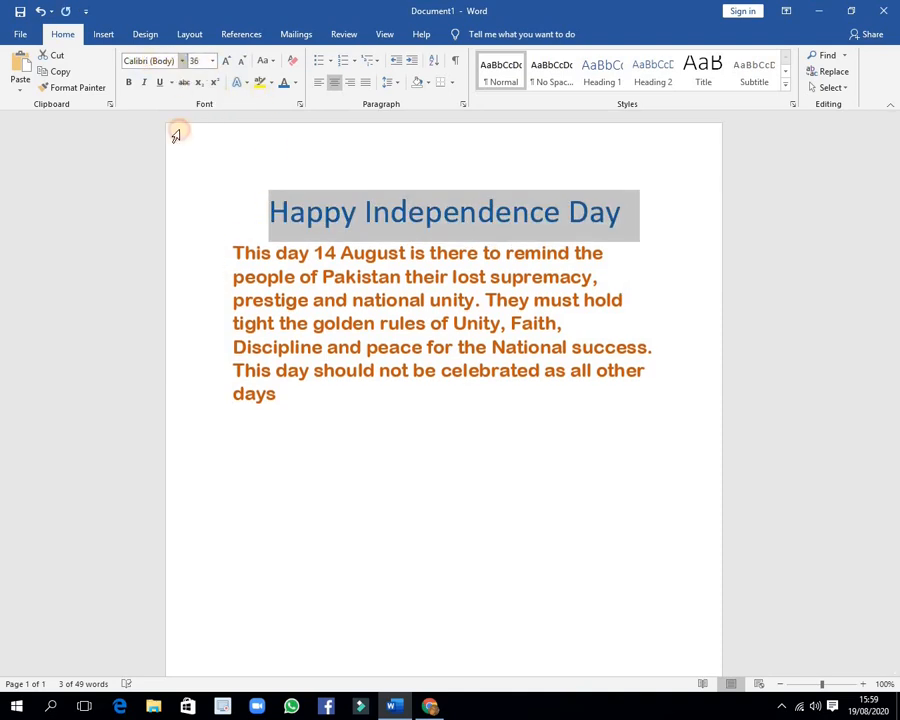
click(182, 61)
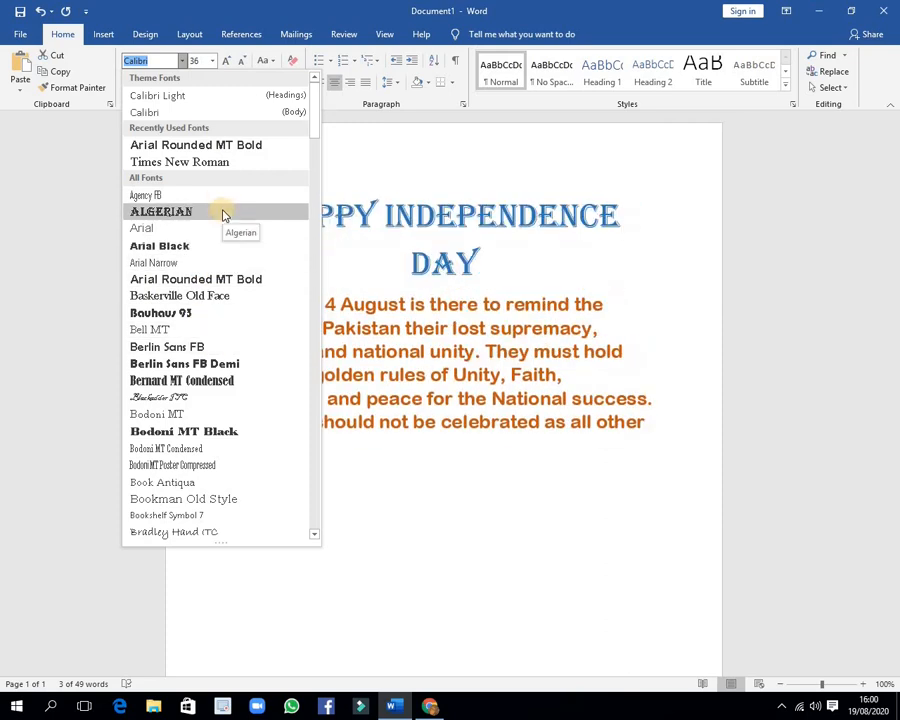
click(223, 212)
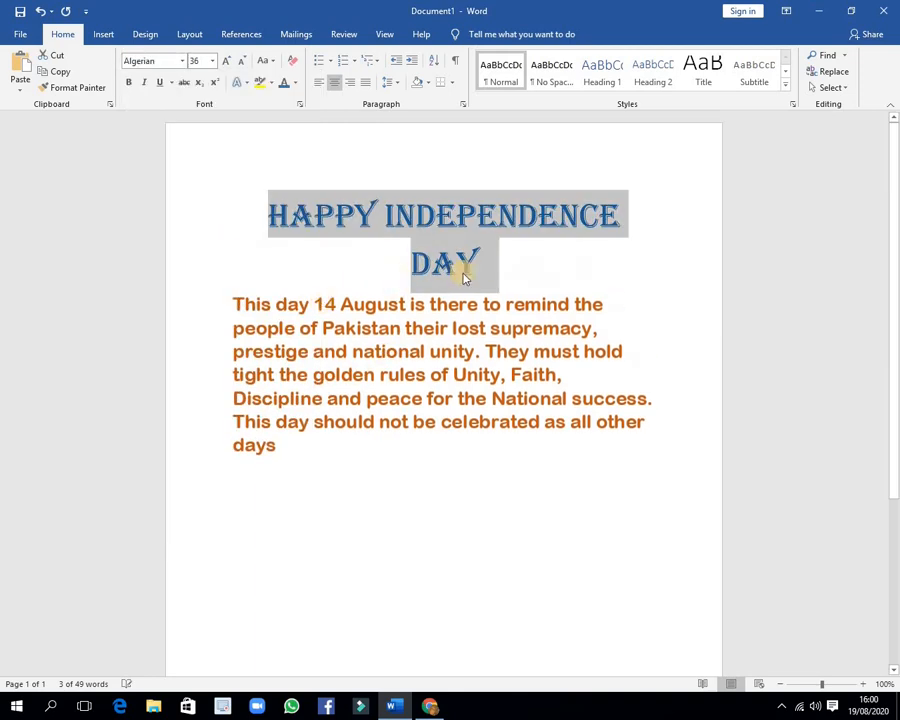
- Shrink the heading's font size to 26, grow it back to 36 and reduce it to 28
click(241, 60)
click(241, 60)
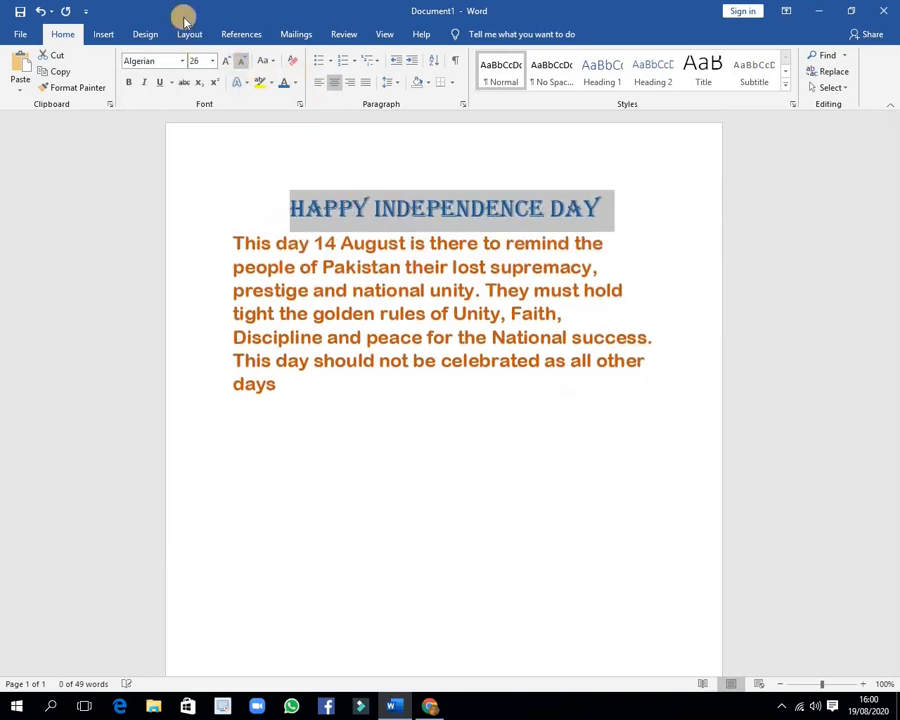
click(225, 64)
click(227, 60)
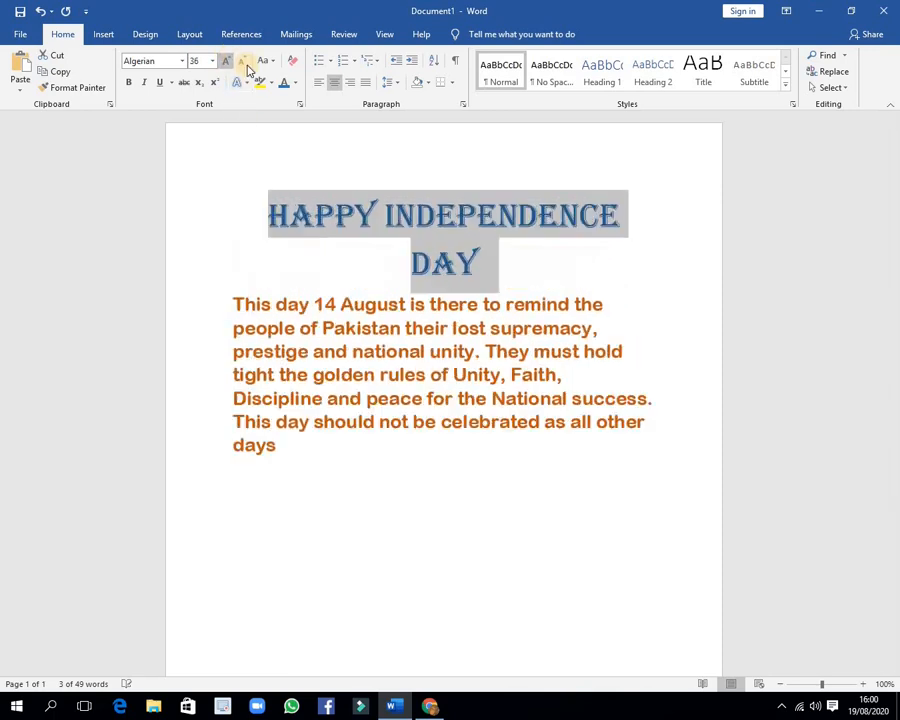
click(244, 64)
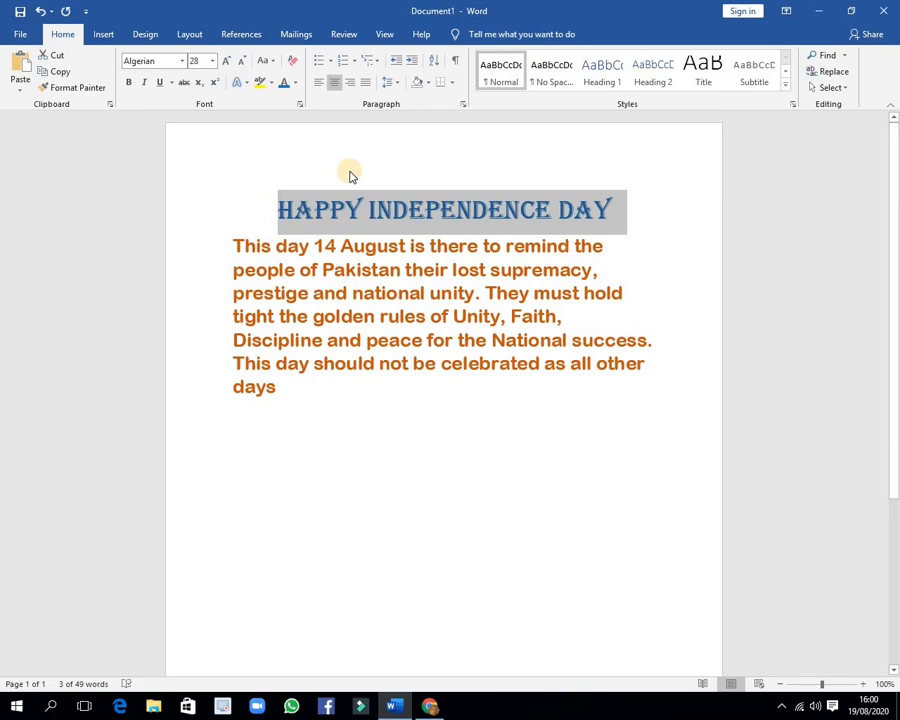
- Try the Heading 1 style on the "Happy Independence Day" heading, undo it and clear the selection
click(618, 70)
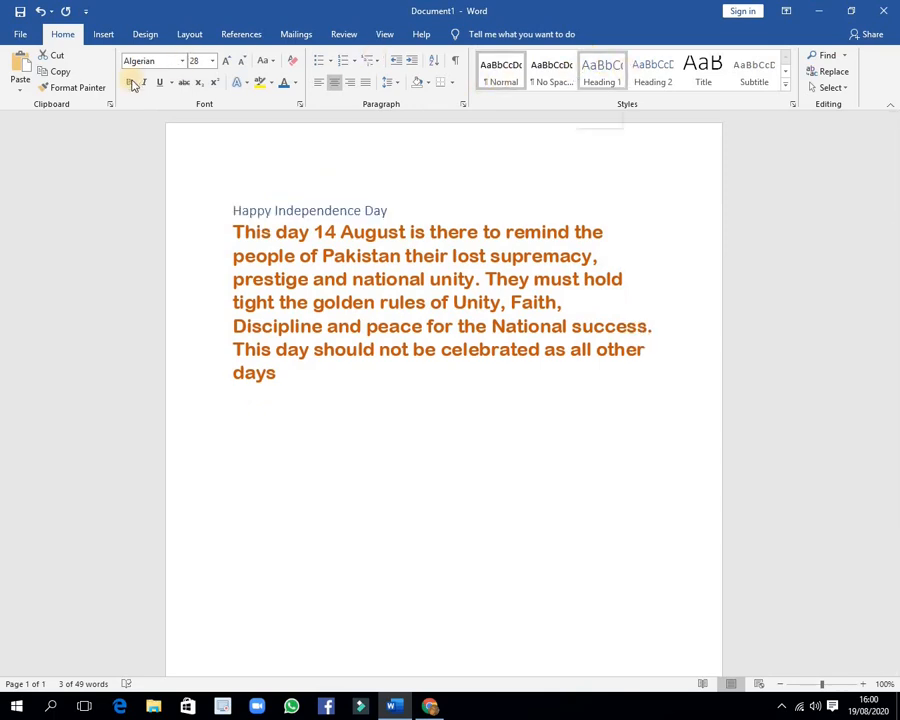
key(ctrl+z)
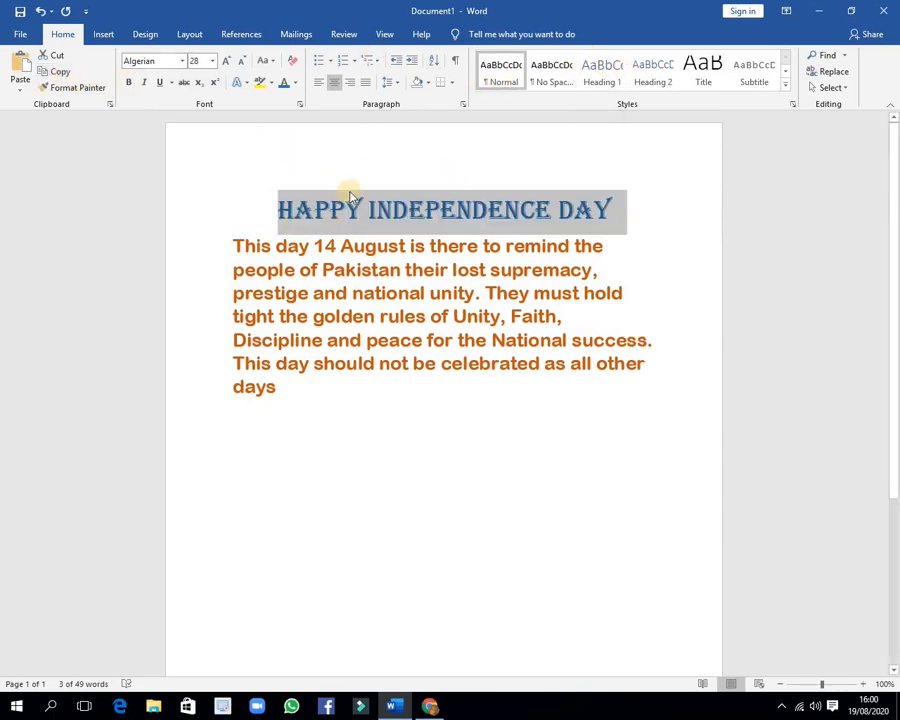
right_click(288, 210)
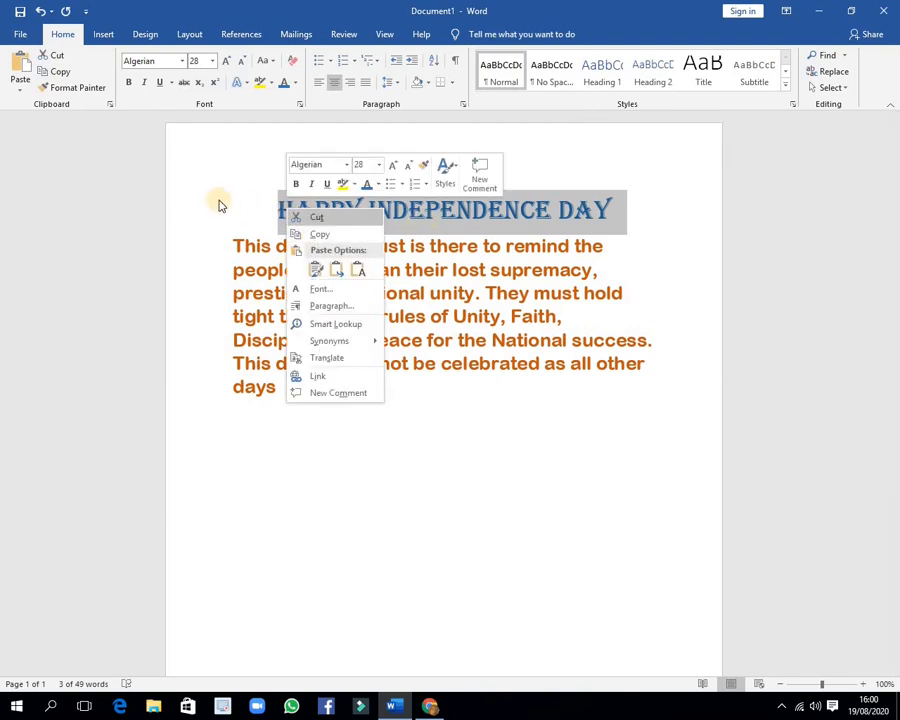
click(331, 133)
click(330, 210)
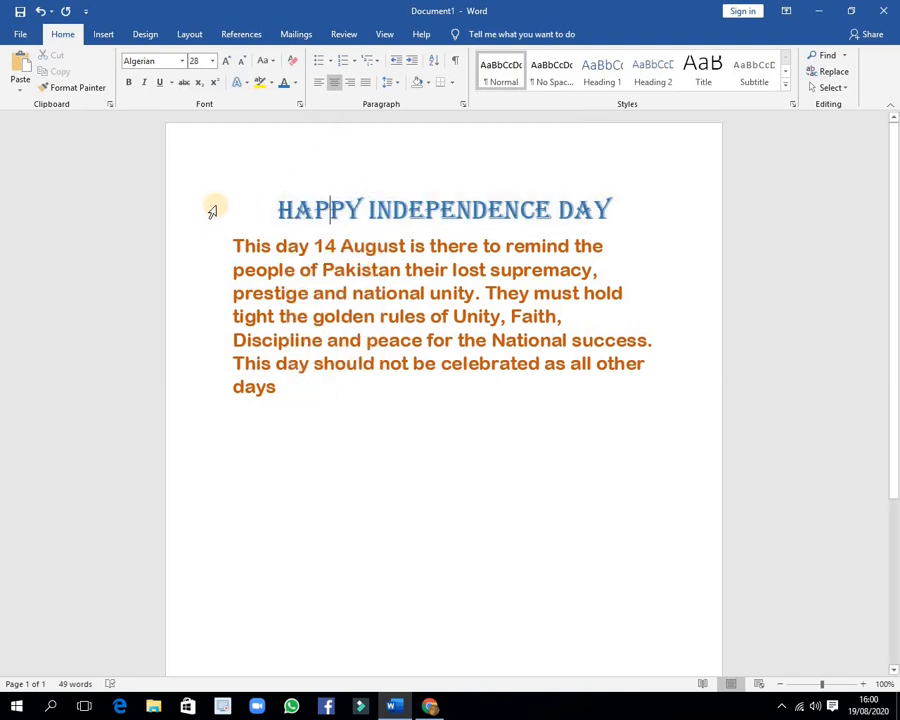
- Copy the "Happy Independence Day" heading and paste it as text only on the line below the 14 August paragraph
click(205, 213)
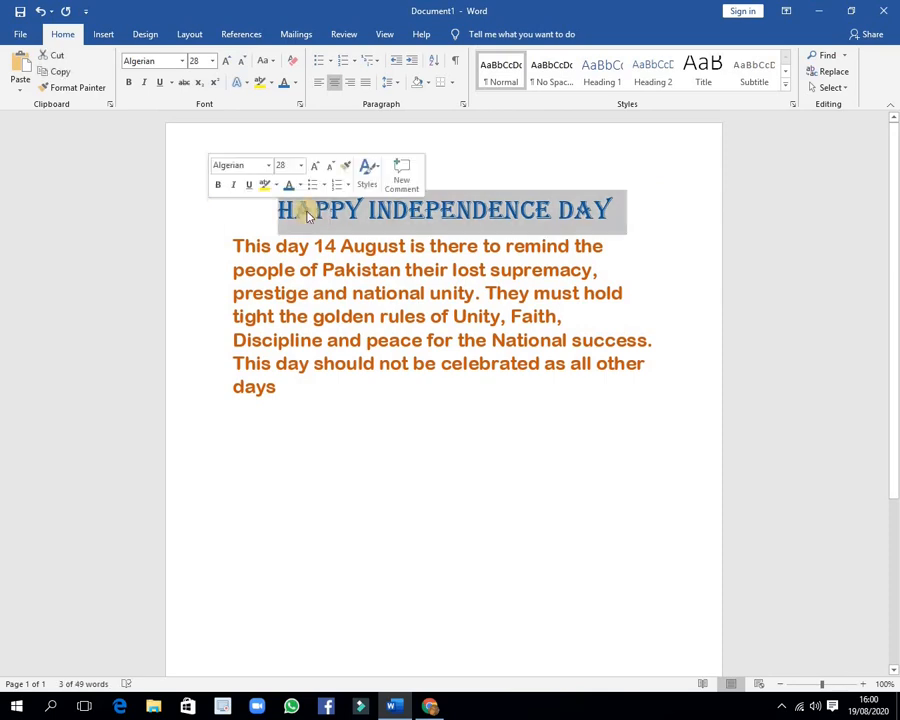
right_click(383, 215)
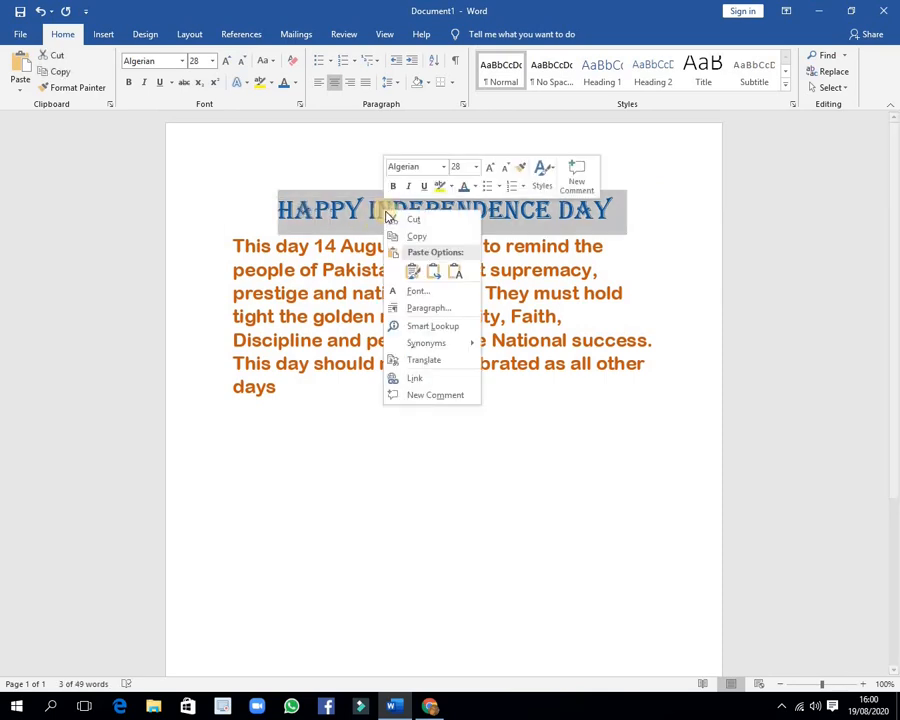
click(417, 236)
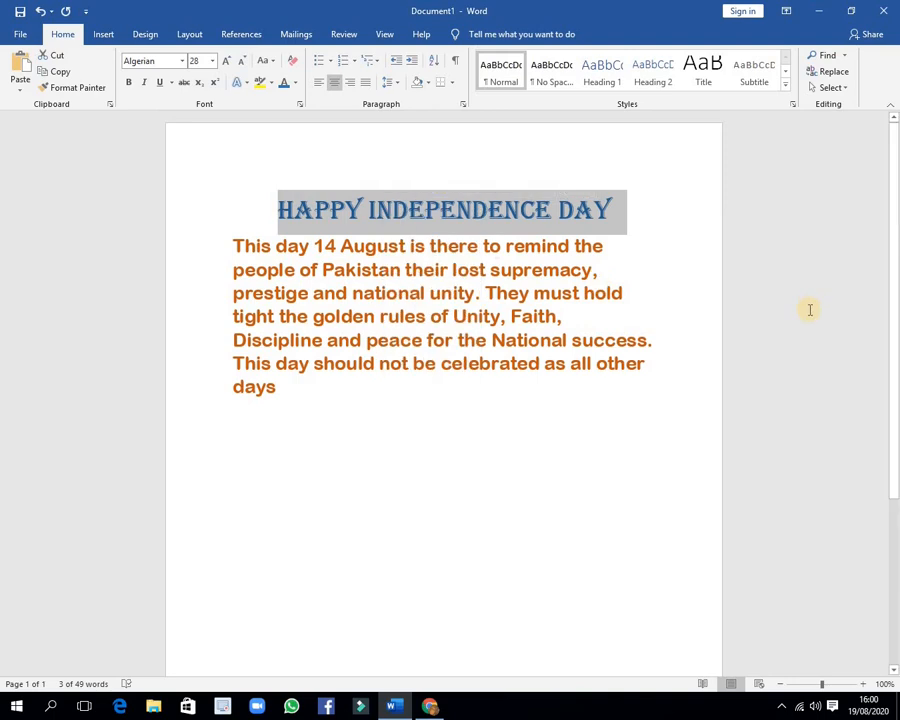
scroll(809, 309, down, 5)
scroll(895, 270, up, 3)
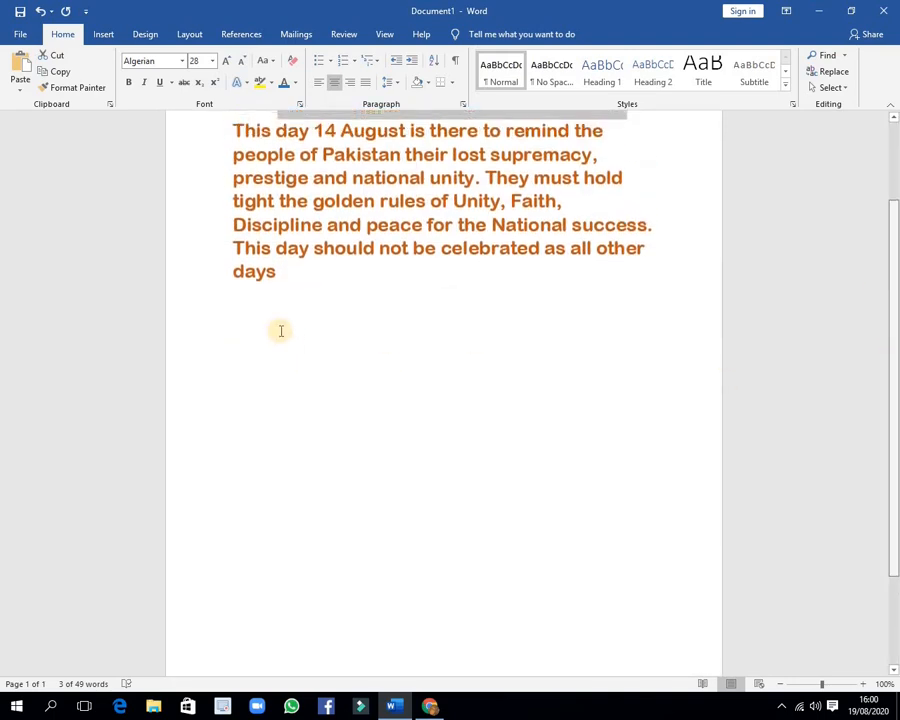
right_click(231, 331)
click(283, 279)
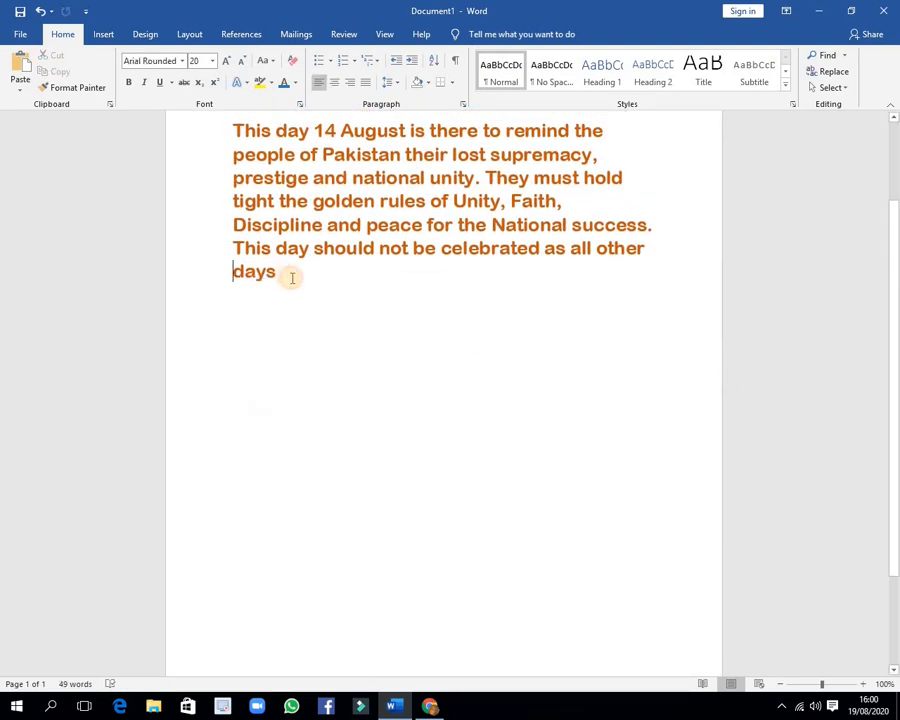
click(252, 312)
right_click(256, 316)
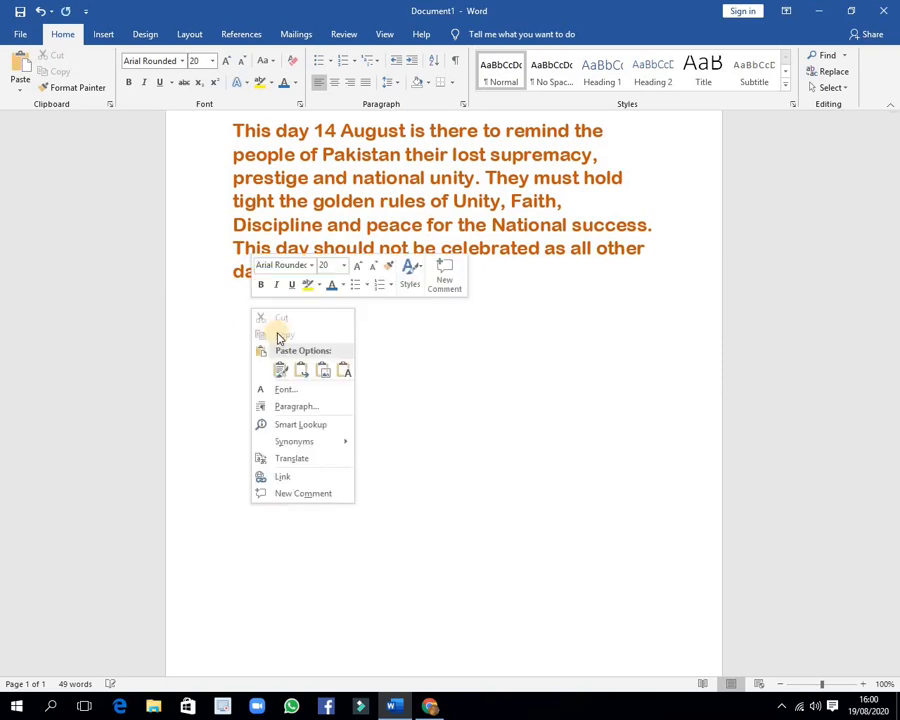
click(343, 370)
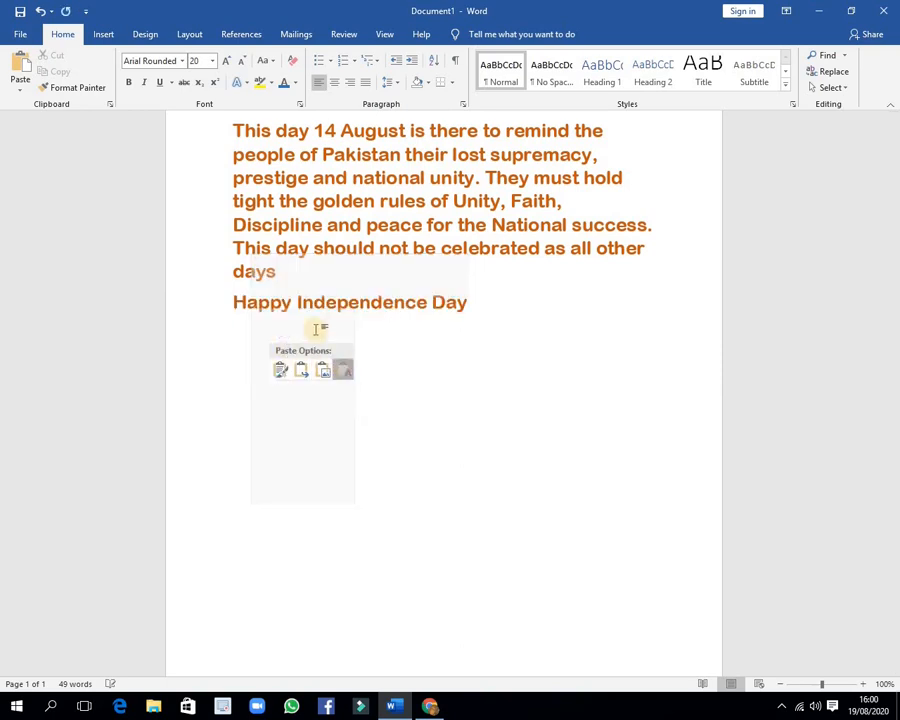
drag(470, 301, 168, 312)
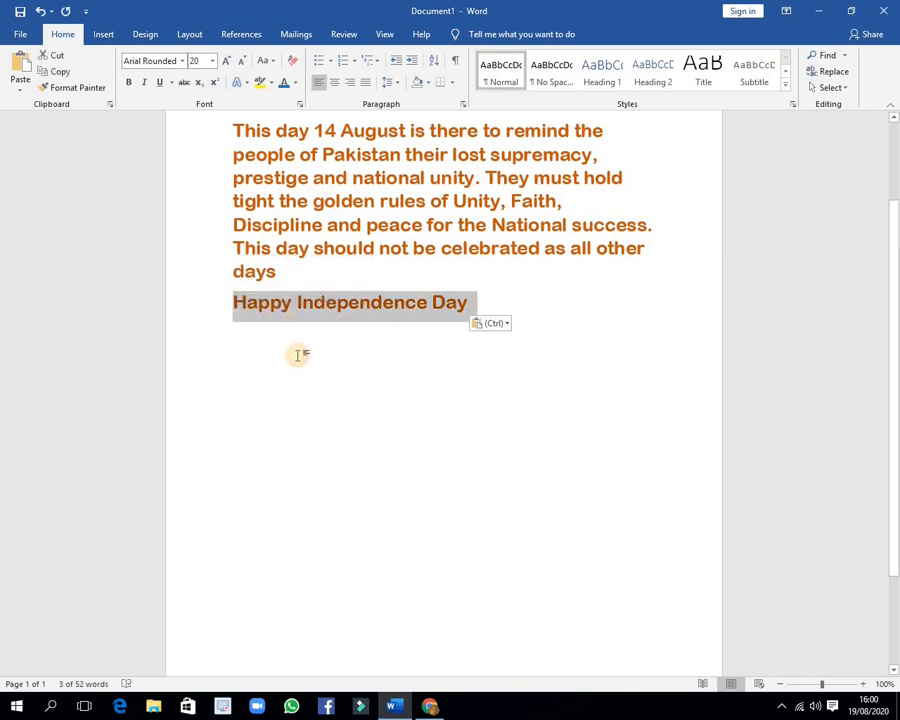
click(282, 306)
scroll(480, 280, up, 3)
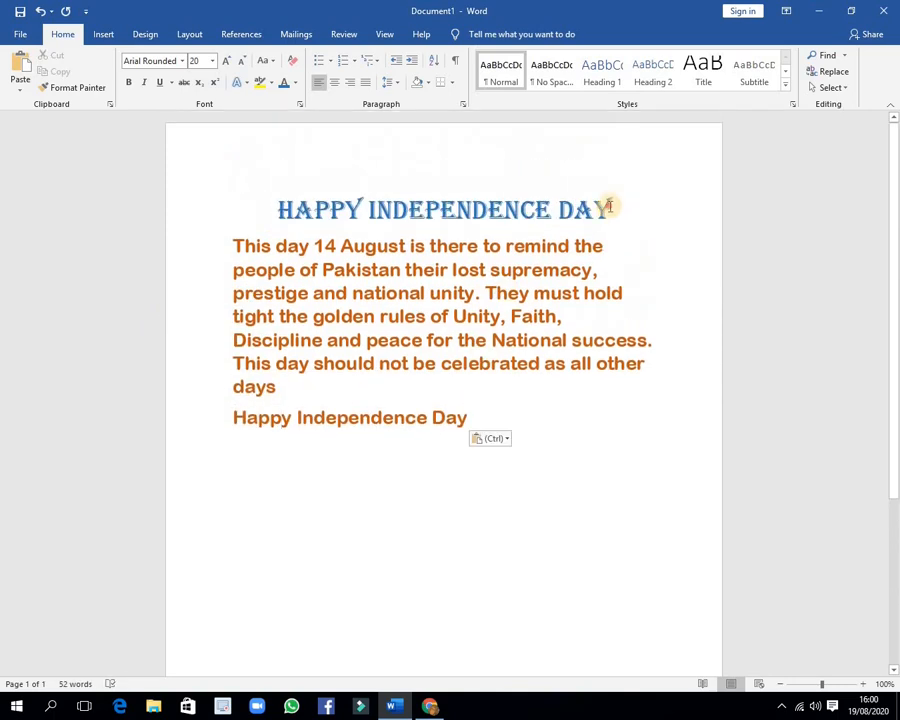
- Copy the heading again and paste it with its source formatting into the plain-text copy below the paragraph
triple_click(316, 225)
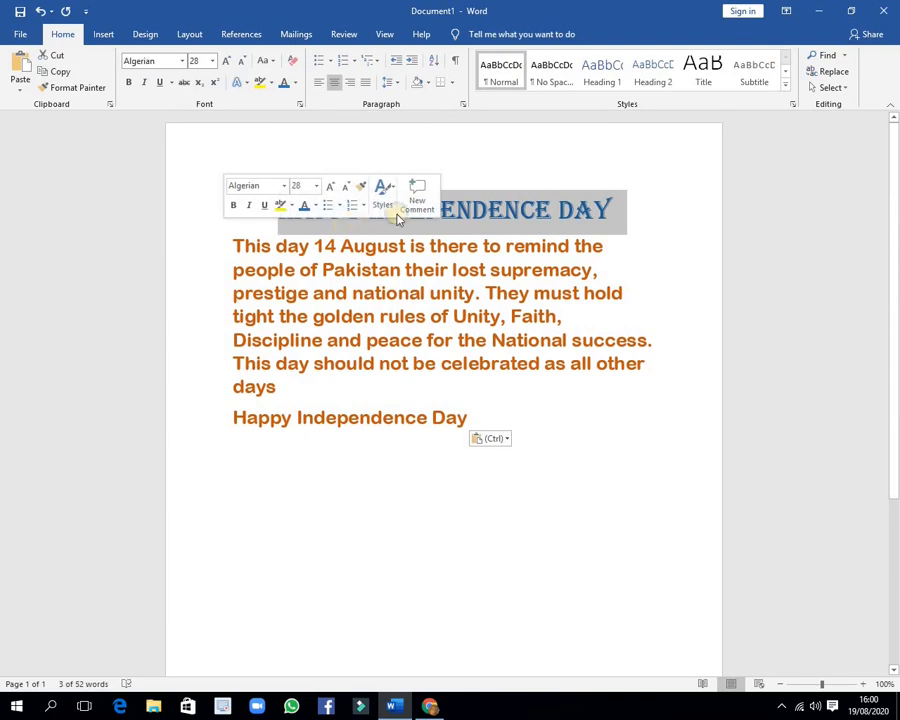
right_click(396, 250)
click(396, 250)
right_click(244, 503)
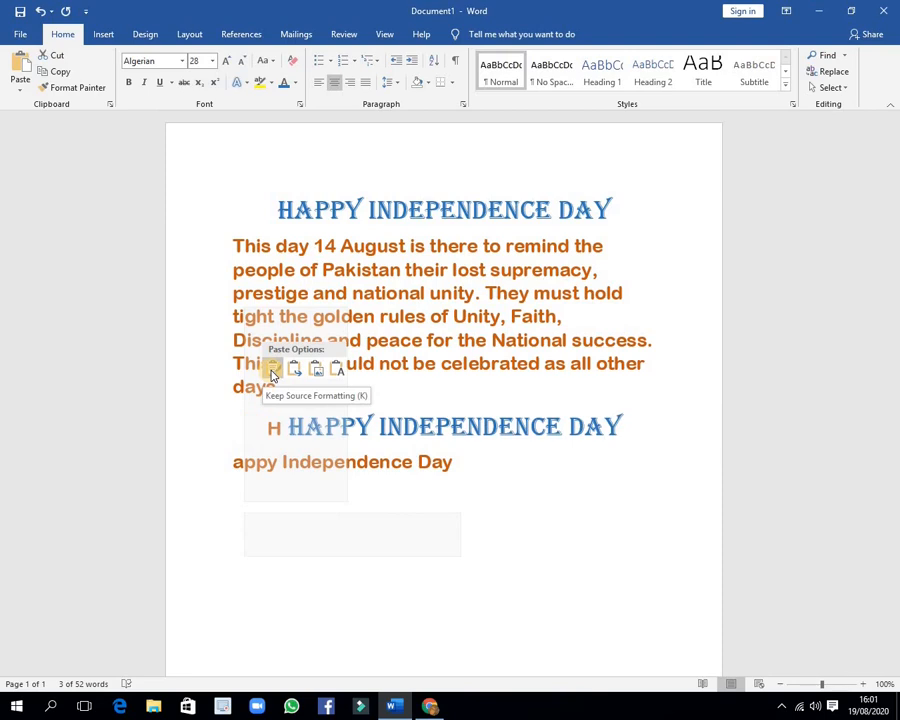
click(271, 369)
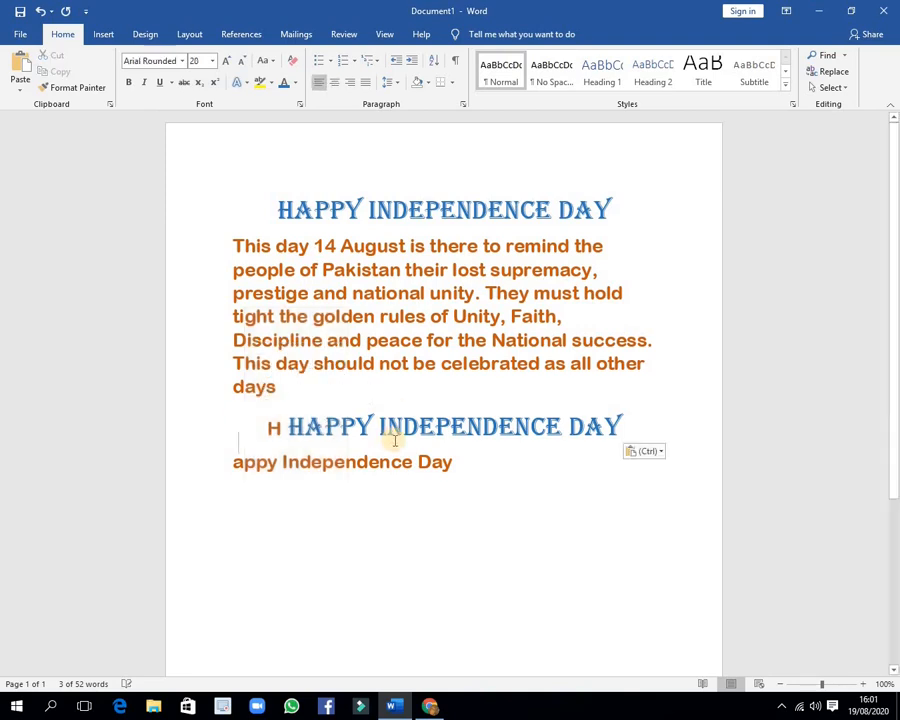
click(280, 428)
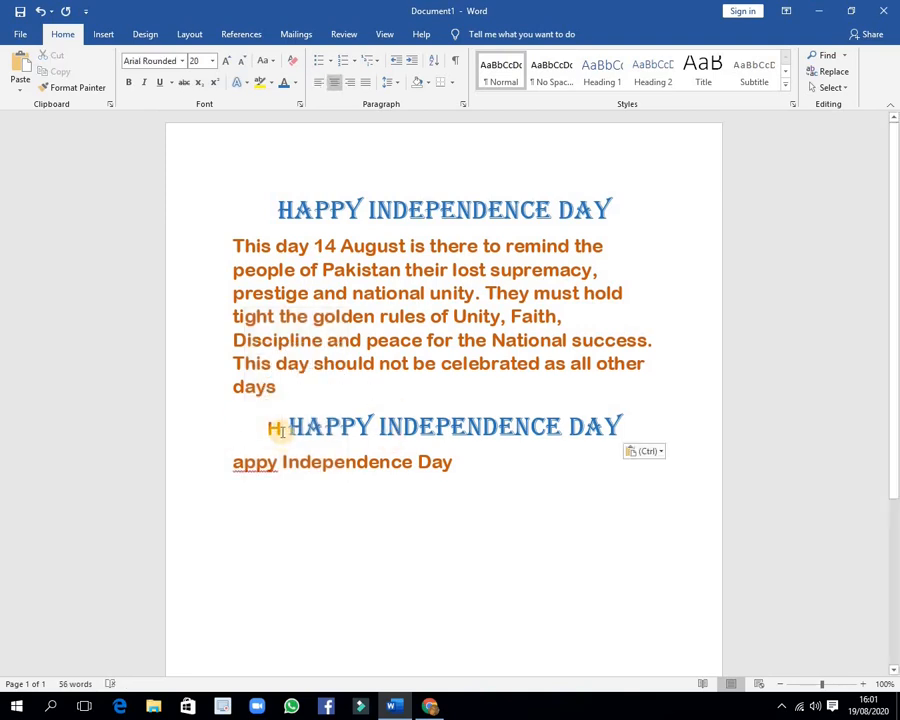
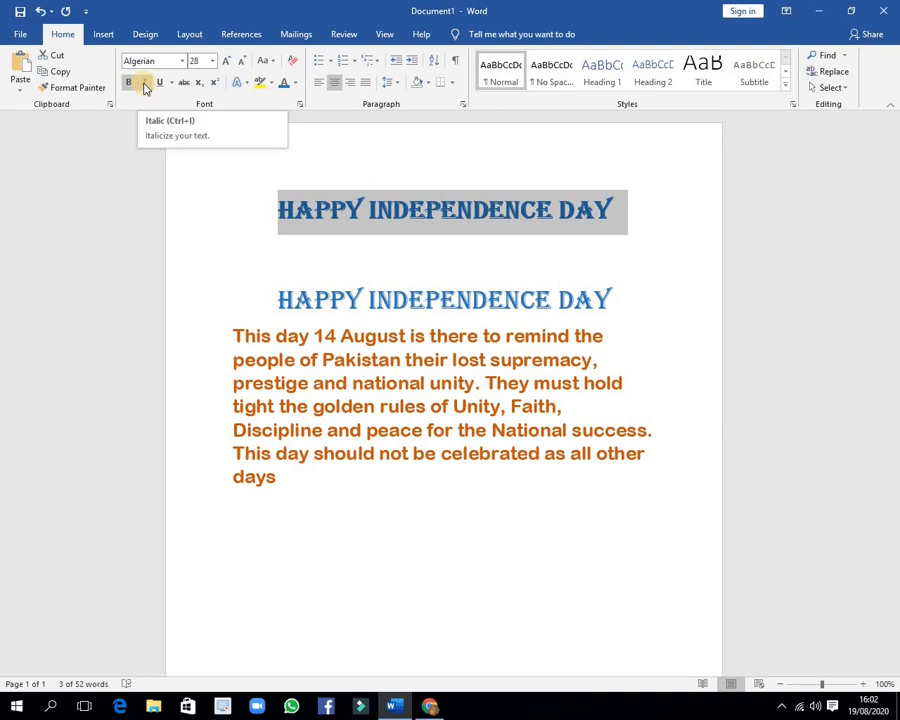
- Apply italic, underline and strikethrough to the first "Happy Independence Day" heading
click(143, 86)
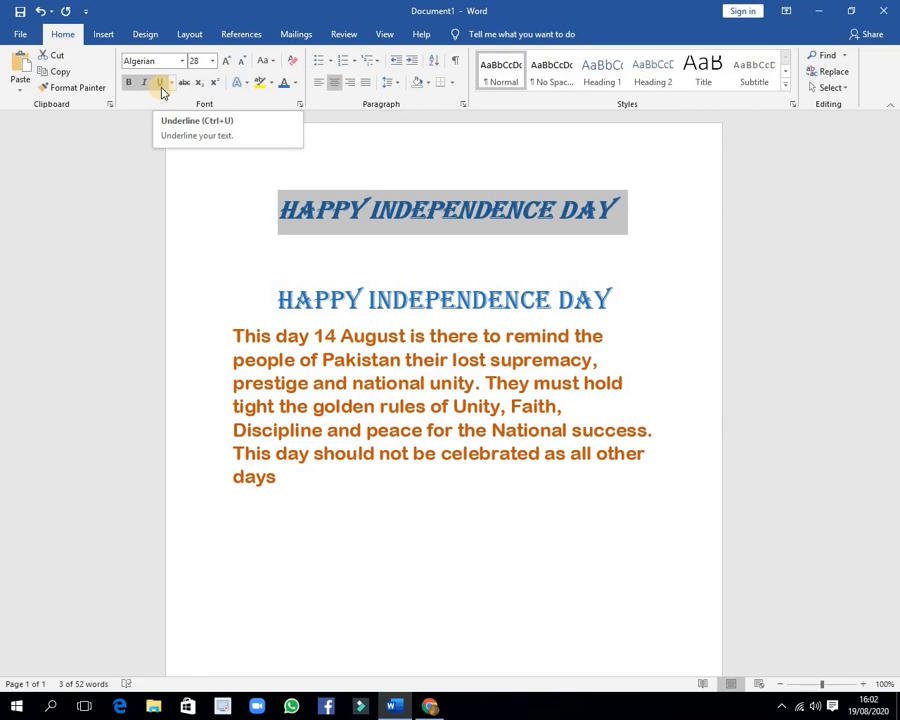
click(159, 86)
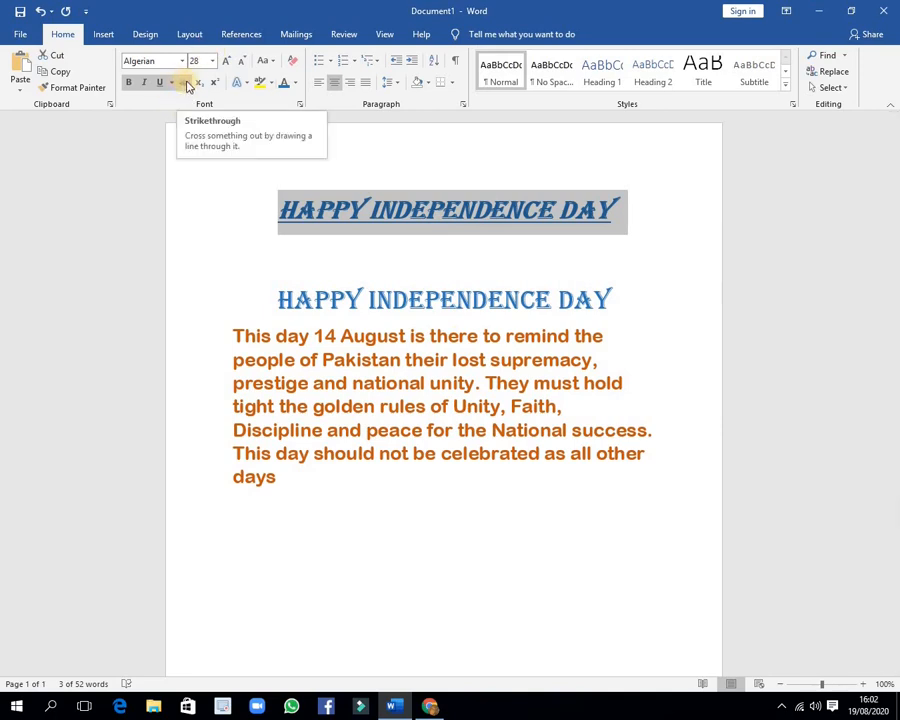
click(185, 86)
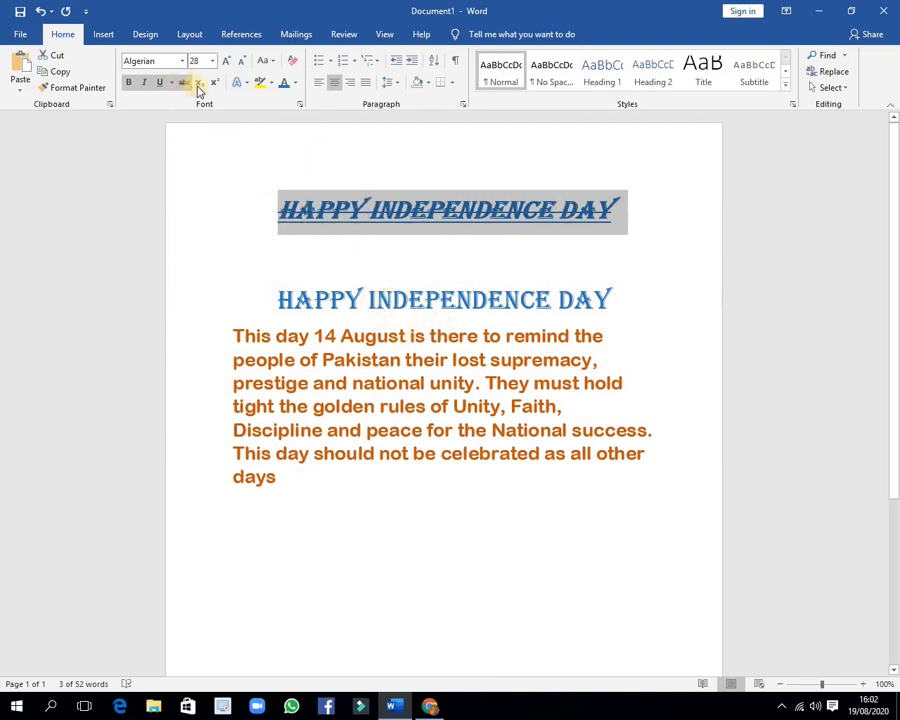
- Add "H2O" two lines below the 14 August paragraph and make its 2 a subscript
click(280, 478)
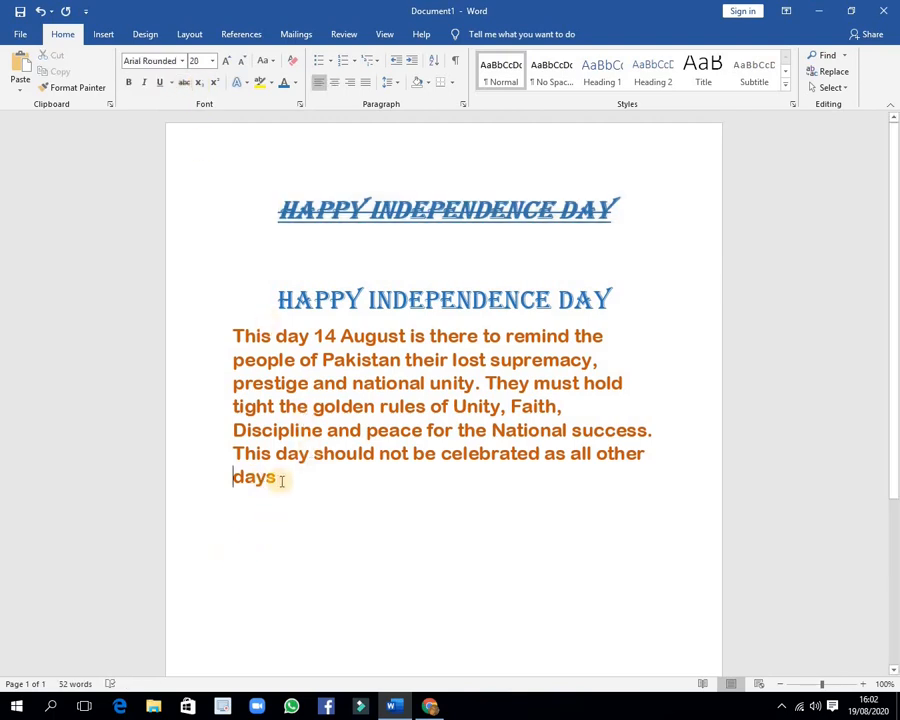
key(Return)
key(Return)
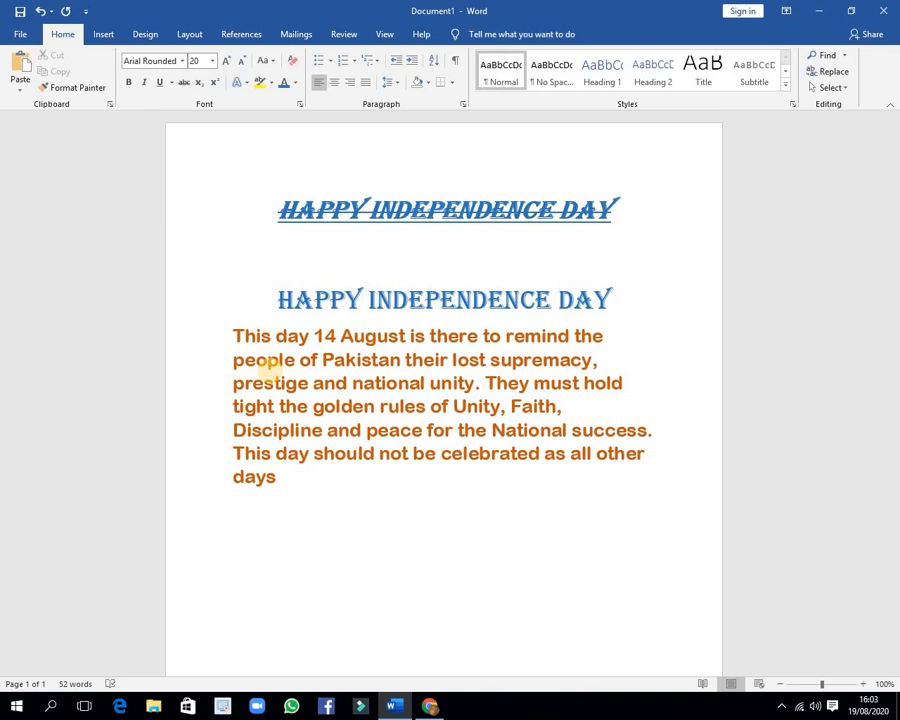
text(H2O)
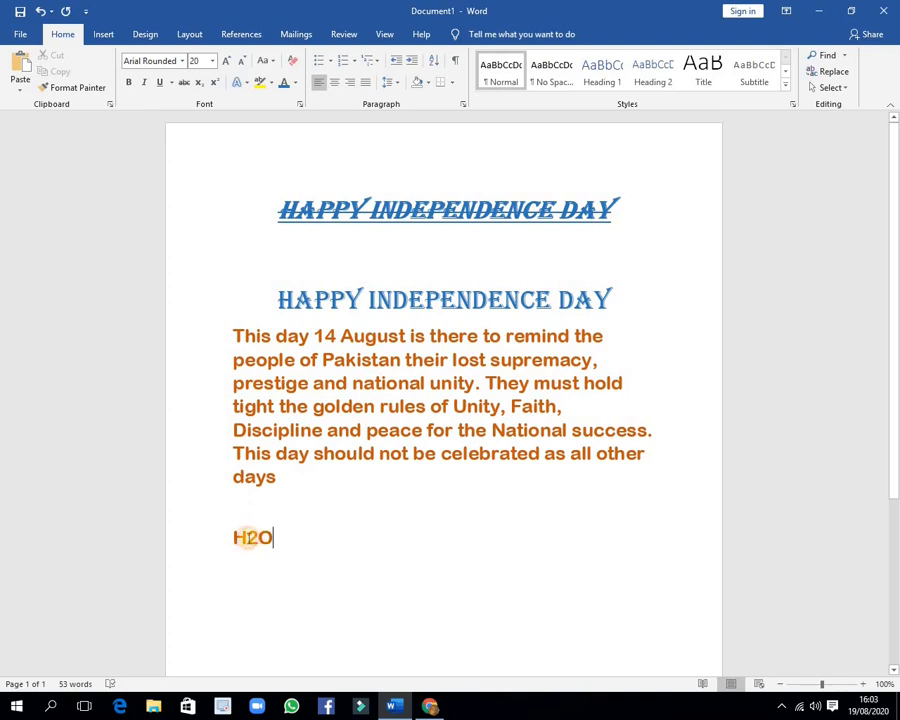
drag(247, 537, 258, 538)
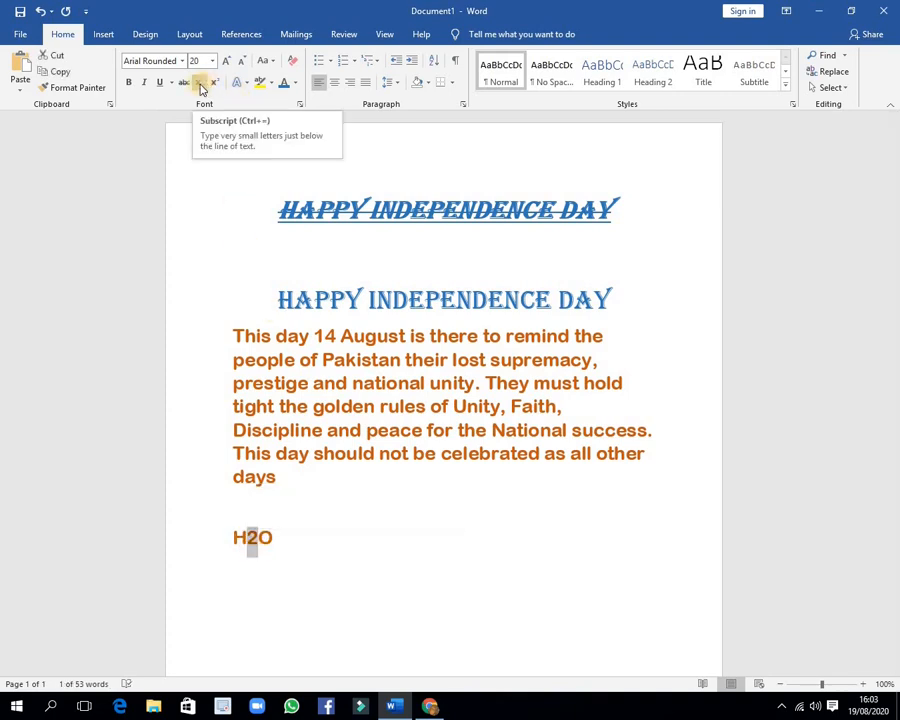
click(200, 88)
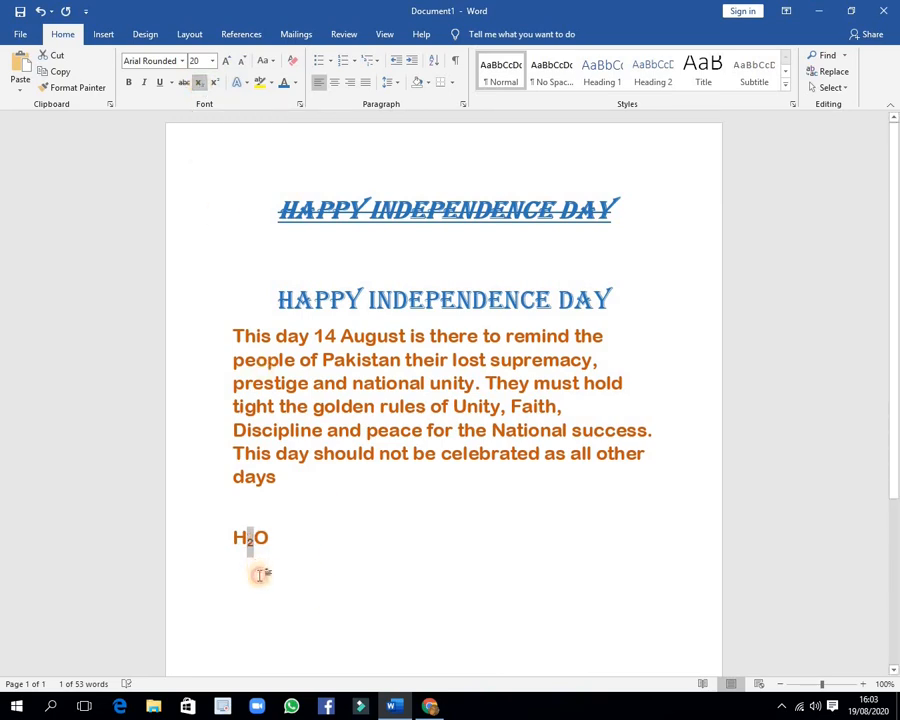
key(Right)
drag(217, 542, 316, 546)
click(320, 546)
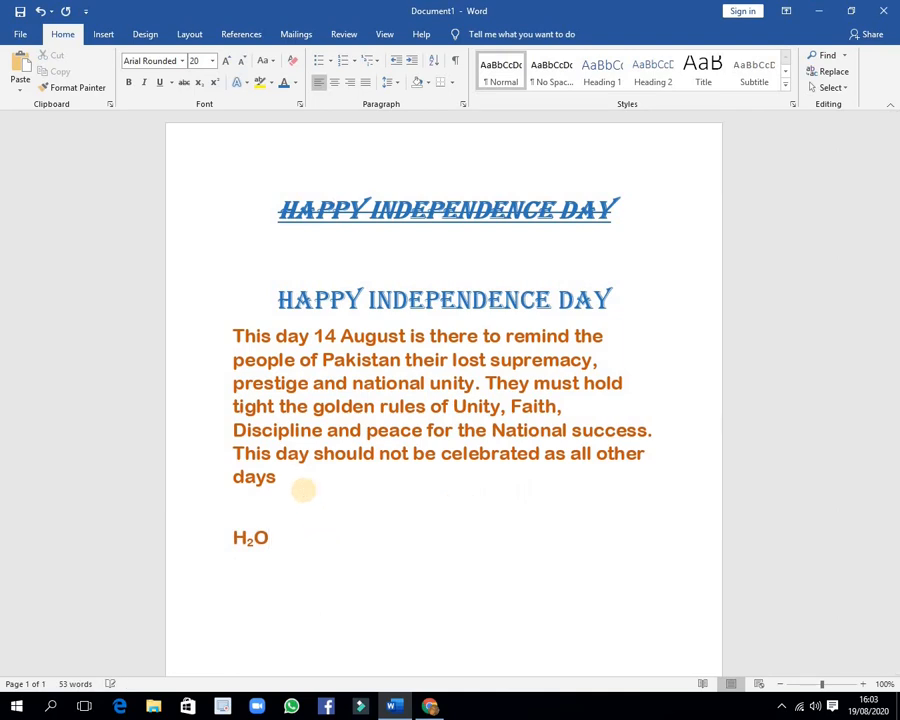
- Add "x2" after the H2O formula, make its 2 a superscript and clear the selection
text(x)
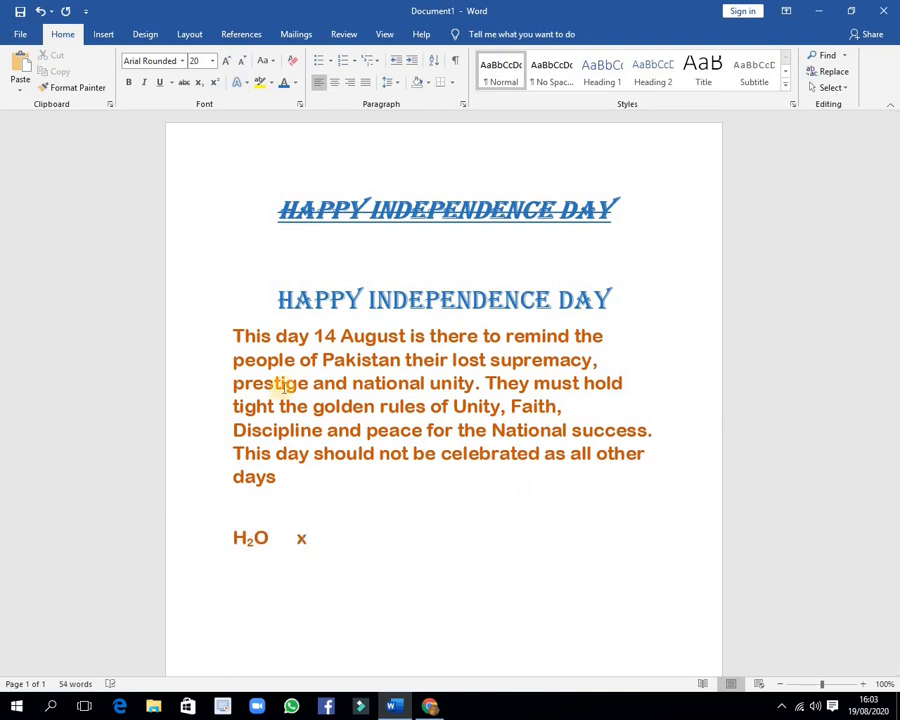
text(2)
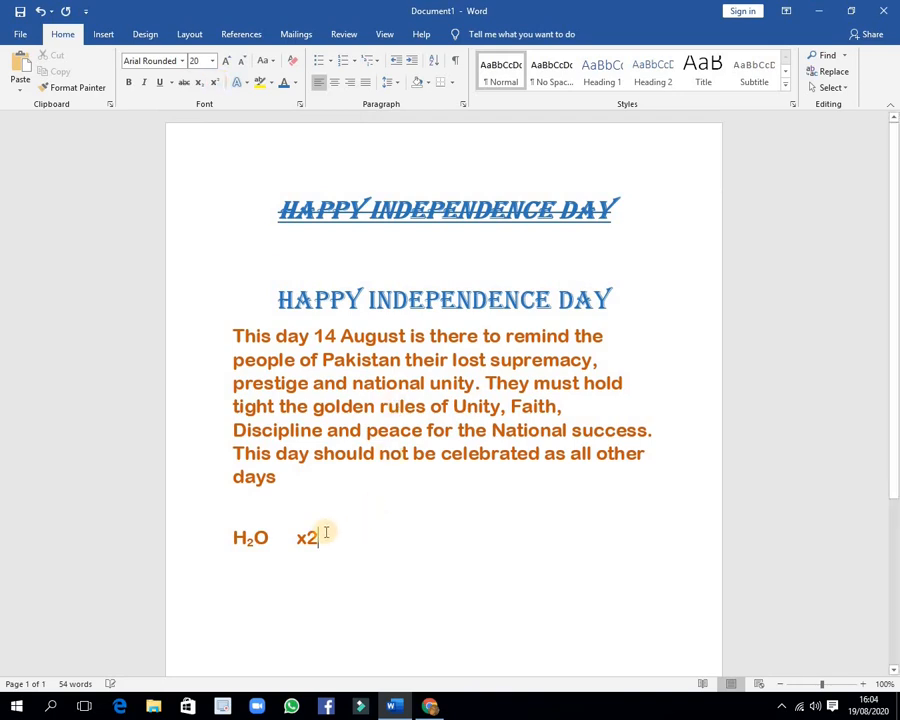
drag(317, 537, 307, 537)
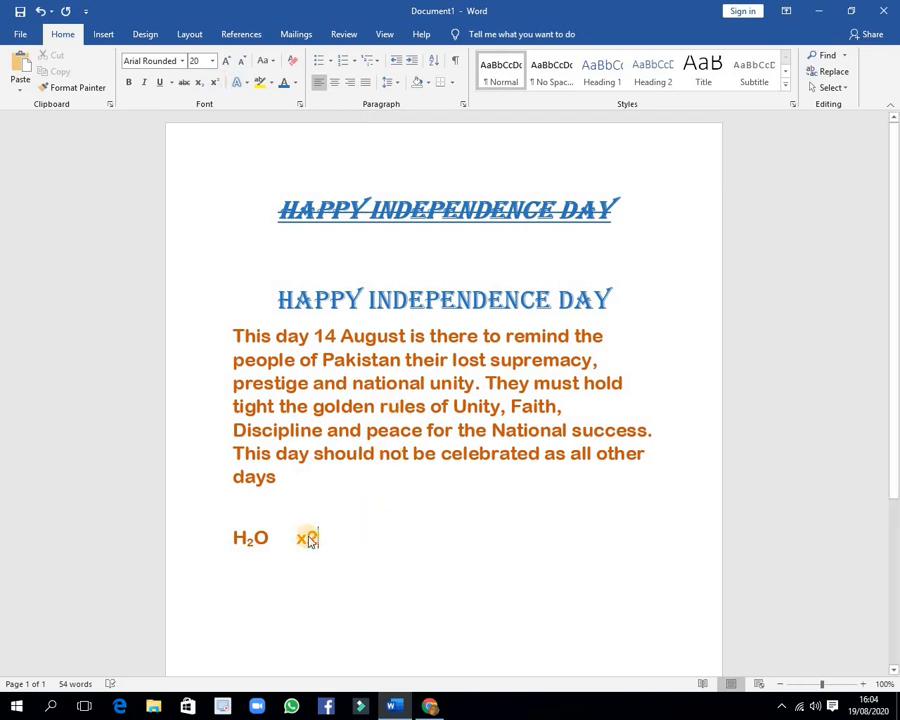
click(214, 84)
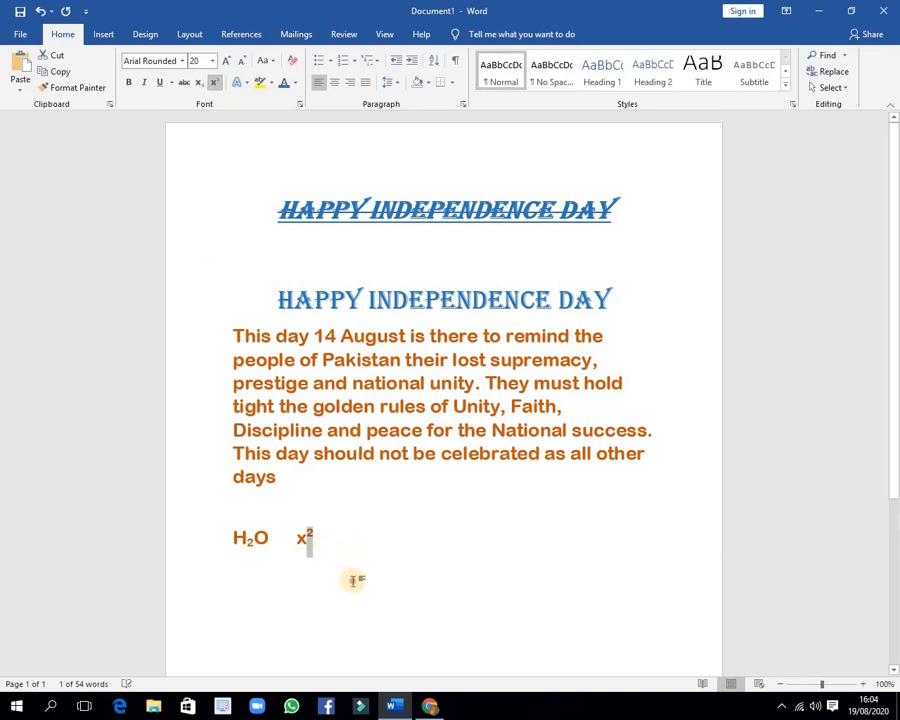
triple_click(317, 543)
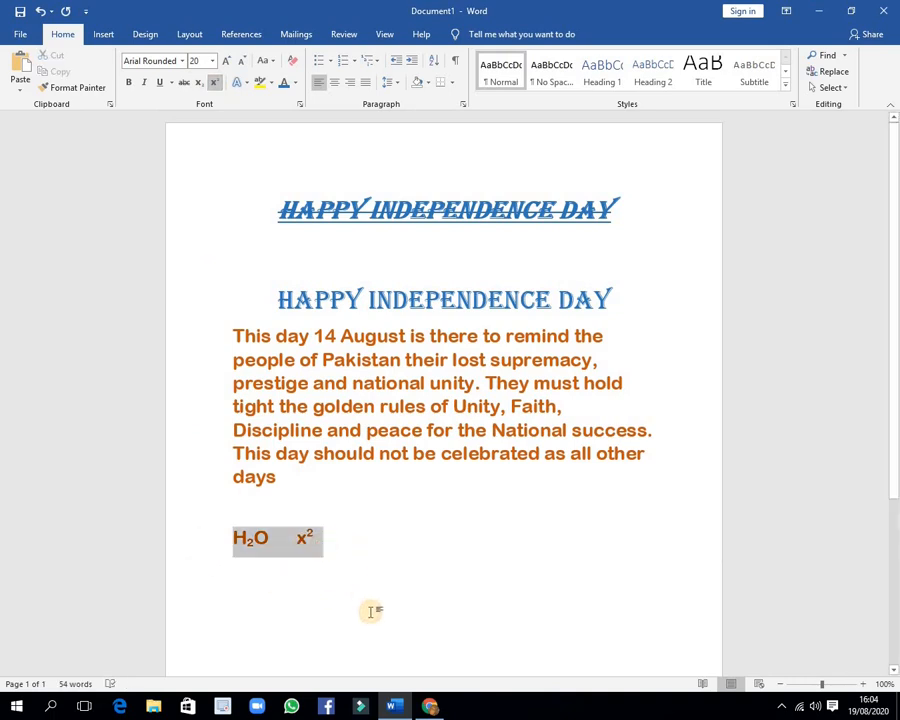
key(Right)
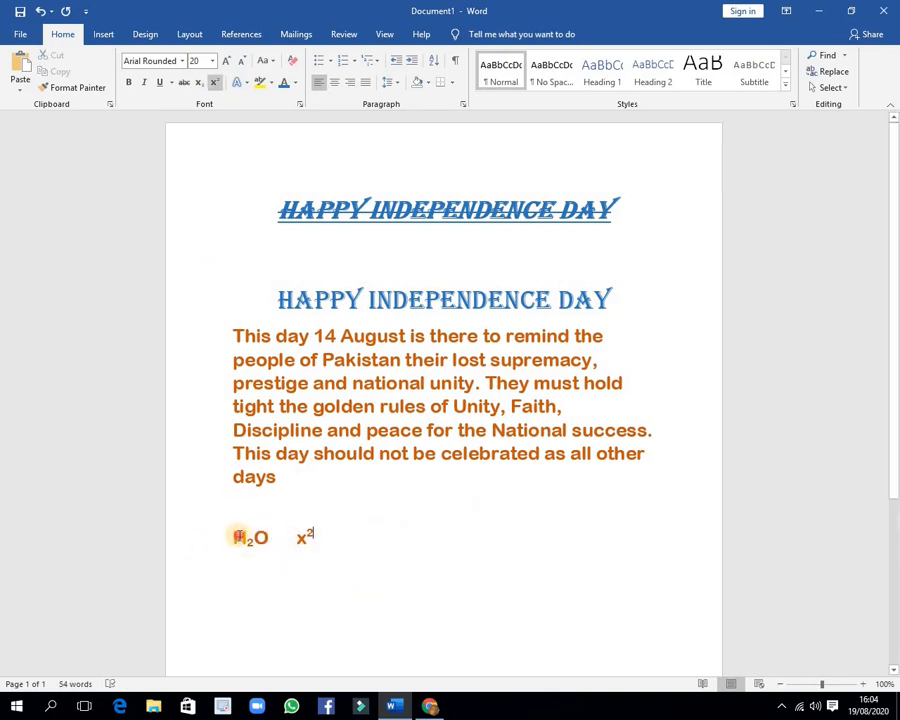
triple_click(305, 540)
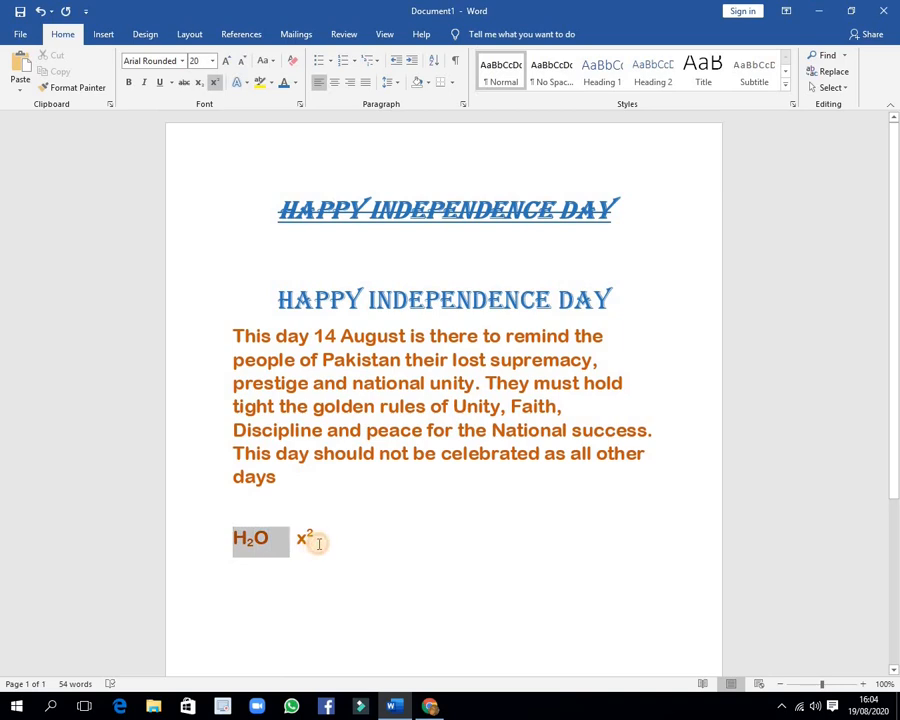
click(420, 581)
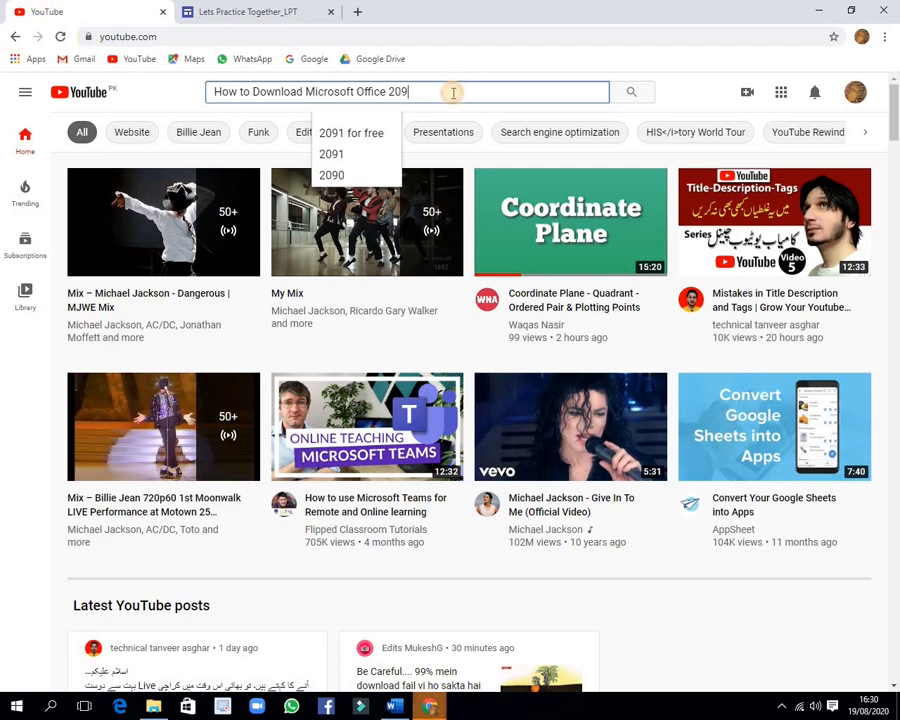
- Clear the mistyped query from the YouTube search field
key(BackSpace)
key(BackSpace)
key(BackSpace)
key(BackSpace)
key(BackSpace)
key(BackSpace)
key(BackSpace)
key(BackSpace)
key(BackSpace)
key(BackSpace)
key(BackSpace)
key(BackSpace)
key(BackSpace)
key(BackSpace)
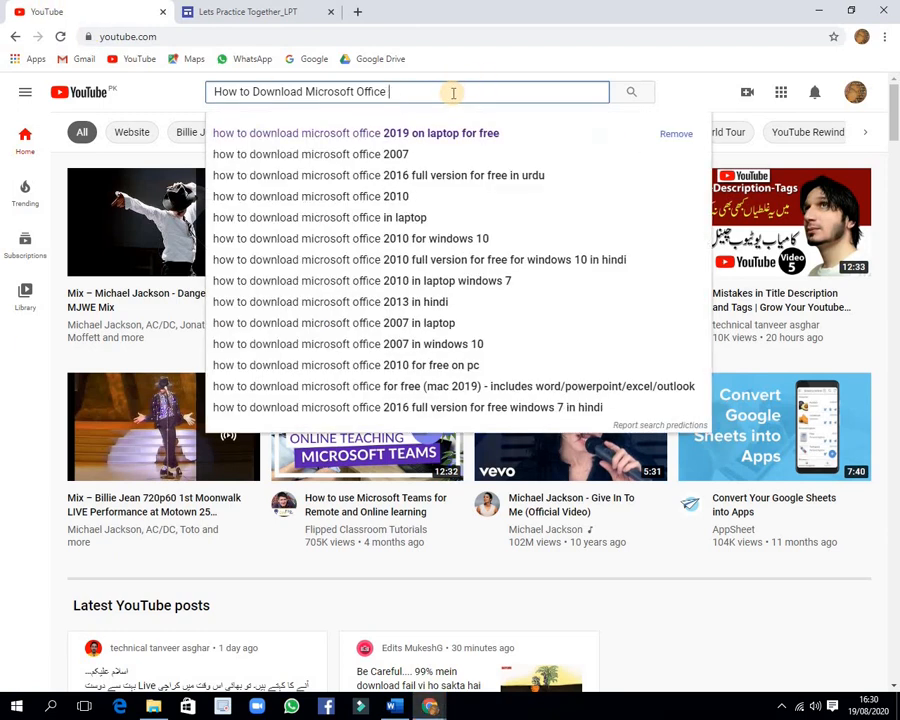
key(BackSpace)
key(BackSpace)
key(BackSpace)
key(BackSpace)
key(BackSpace)
key(BackSpace)
key(BackSpace)
key(BackSpace)
key(BackSpace)
key(BackSpace)
key(BackSpace)
key(BackSpace)
key(BackSpace)
key(BackSpace)
key(BackSpace)
key(BackSpace)
key(BackSpace)
key(BackSpace)
key(BackSpace)
key(BackSpace)
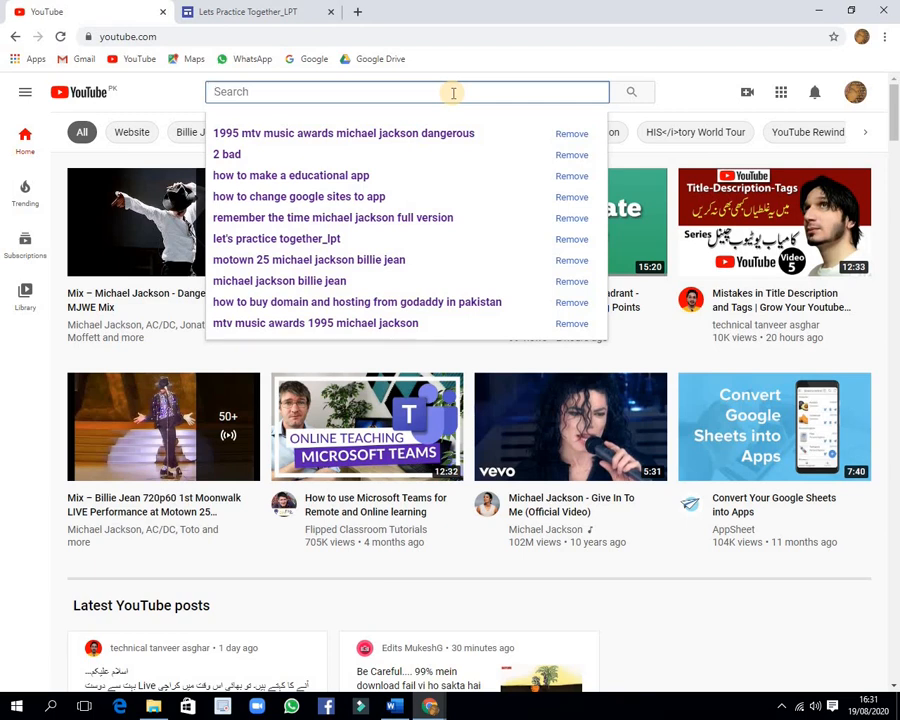
- Search YouTube for "How to DOwnload Microsoft Office 2019 For Windows 10 using its DVD by Lets Practice TOgether_lpt"
text(How t)
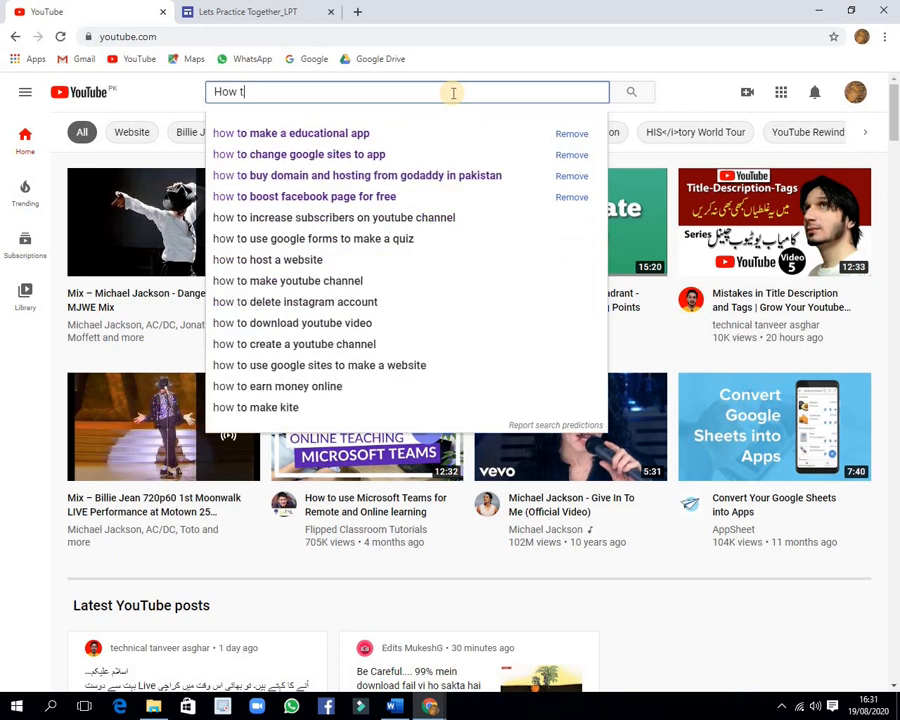
text(o DOwn)
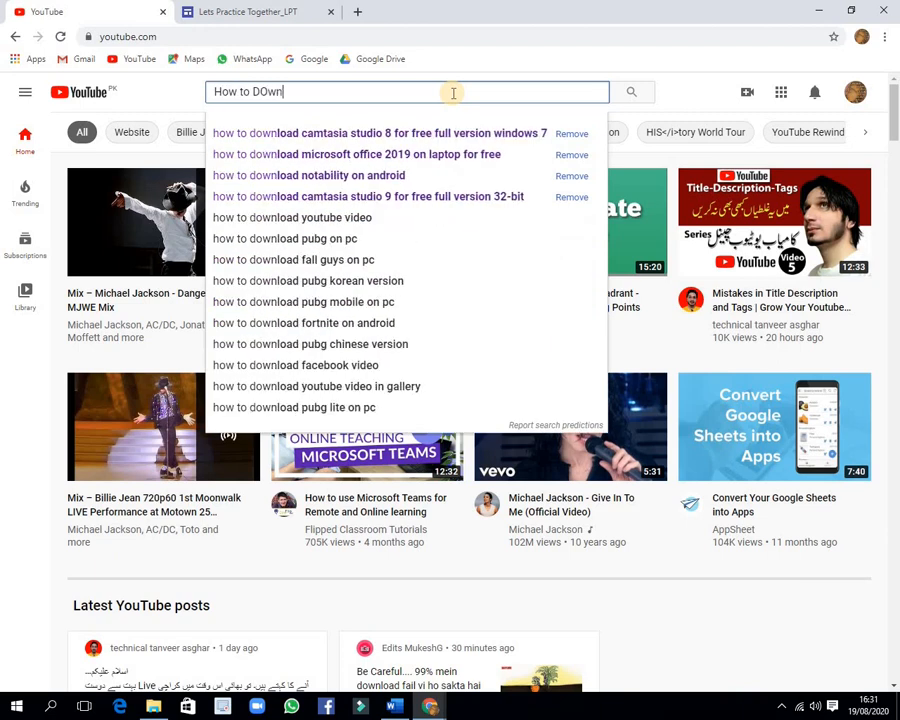
text(load Mi)
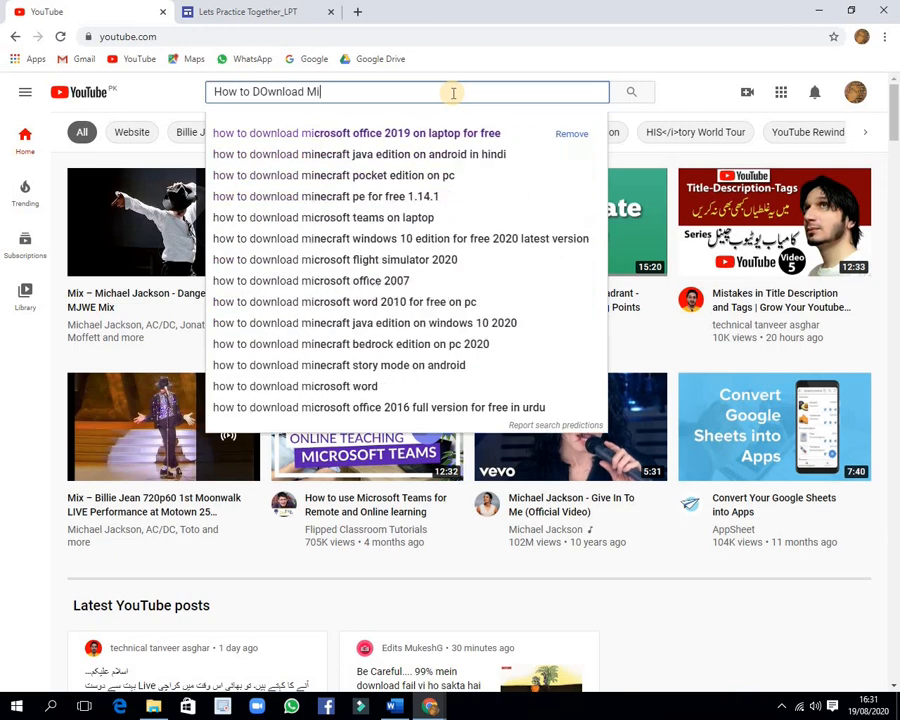
text(croso)
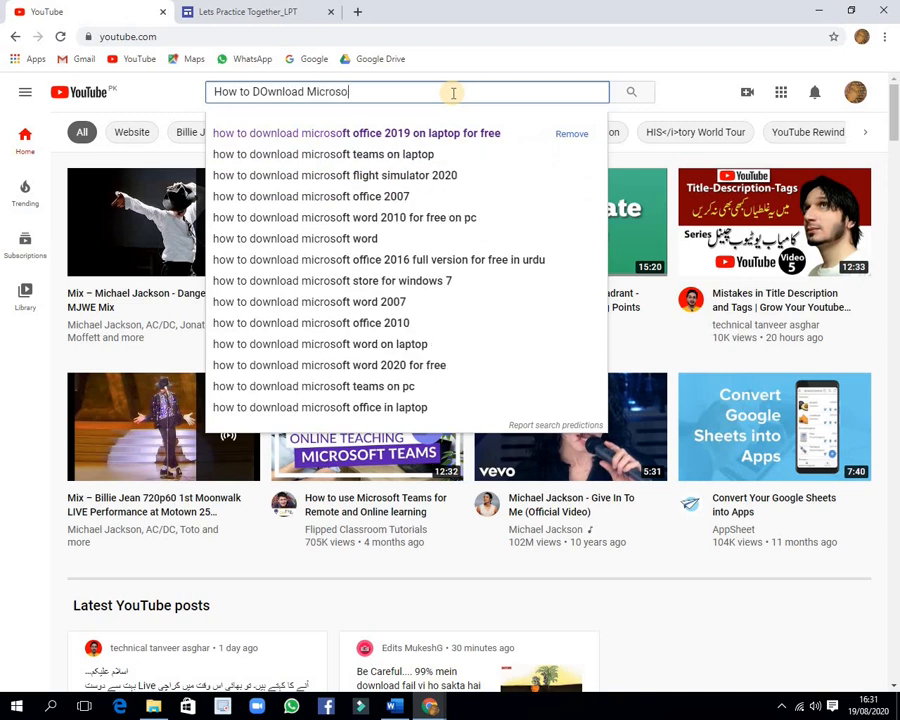
text(ft Of)
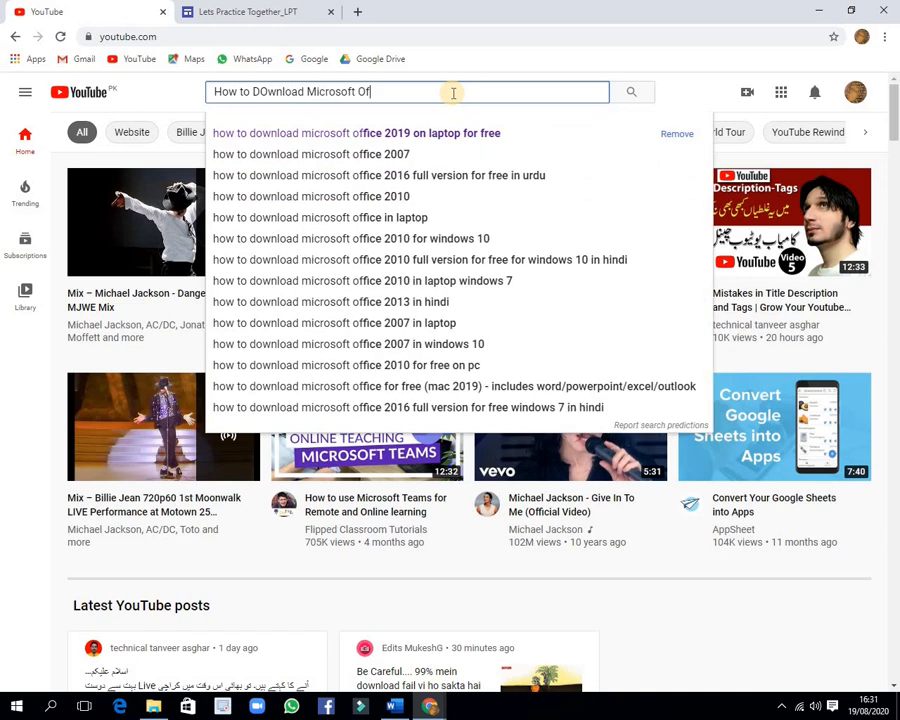
text(fice)
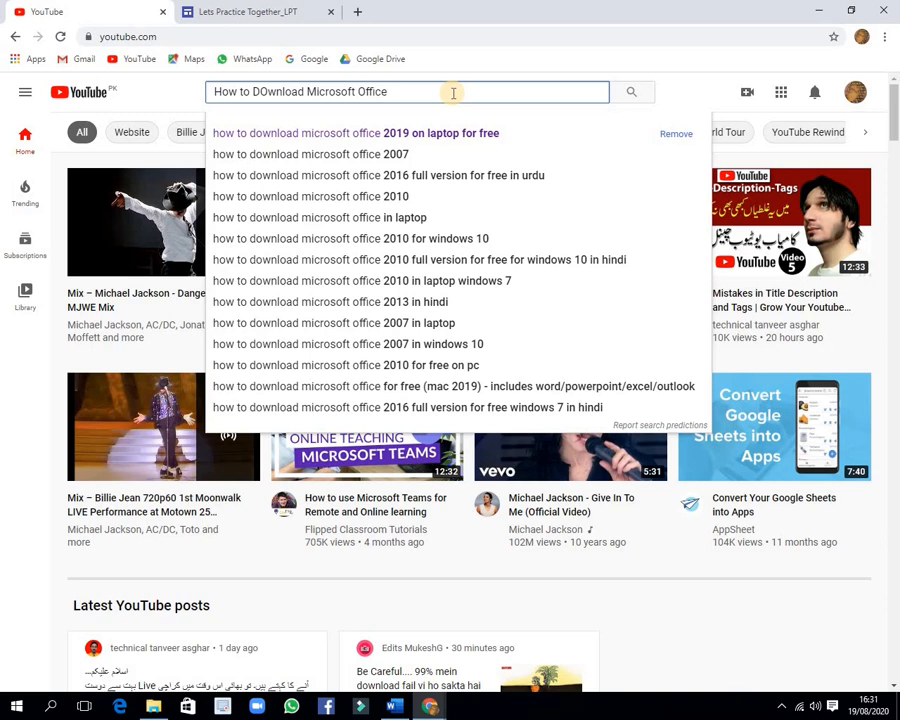
text( 2)
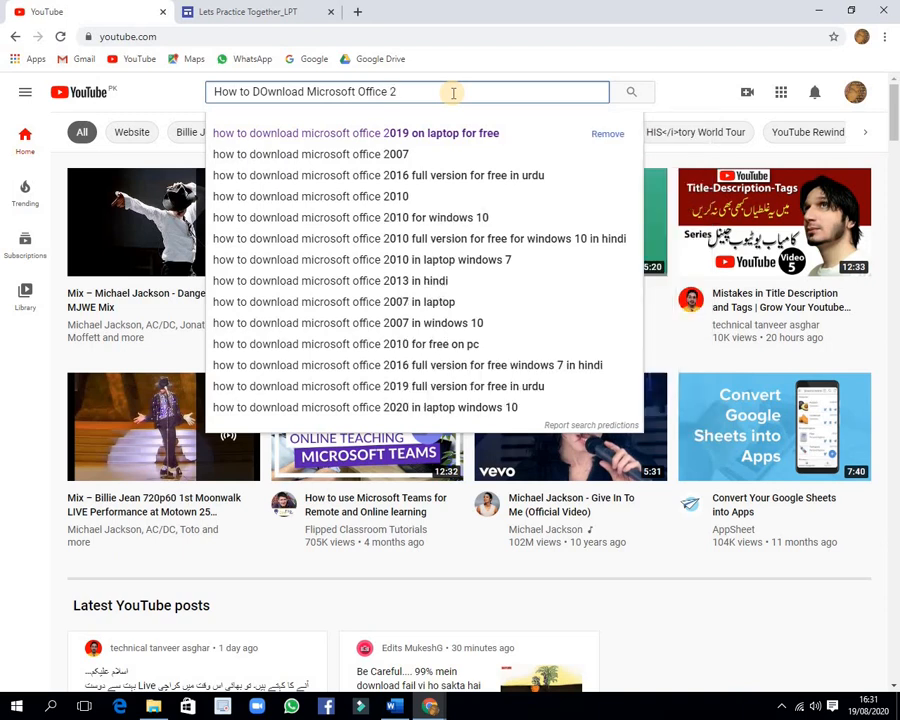
text(01)
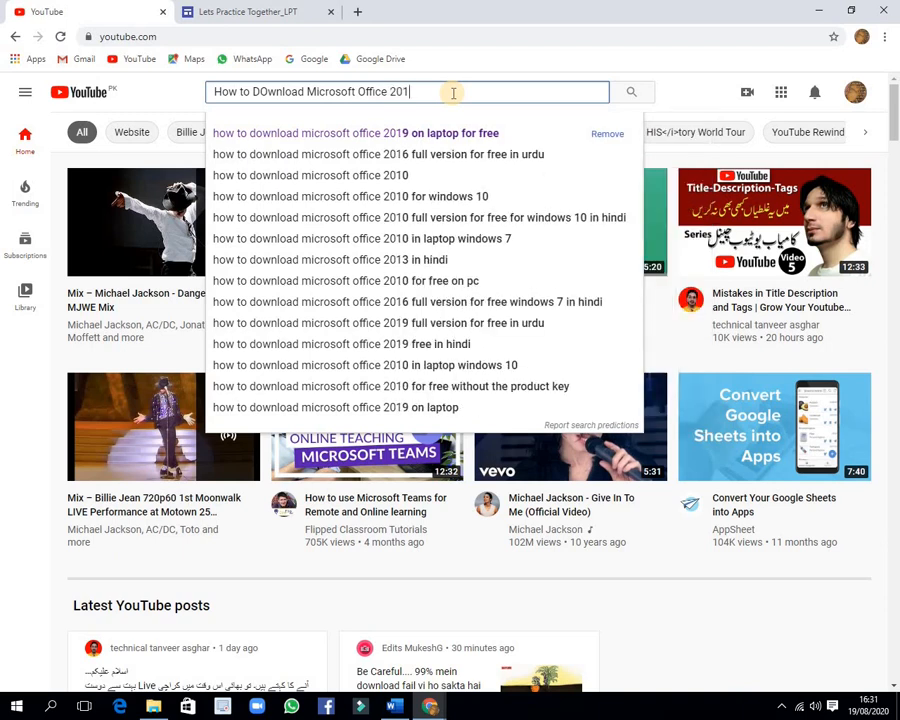
text(9)
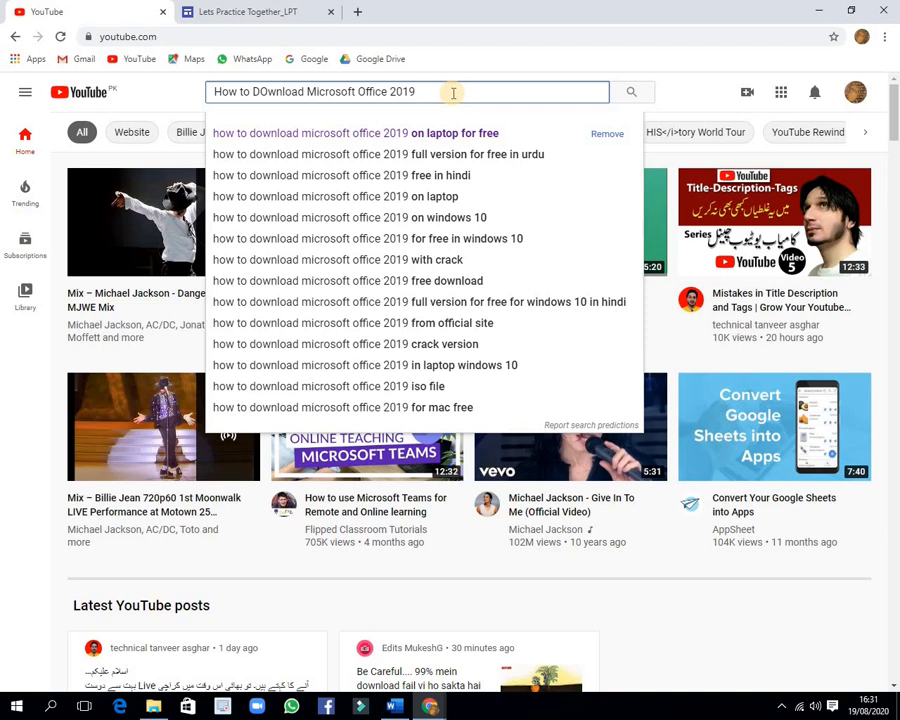
text( Fo)
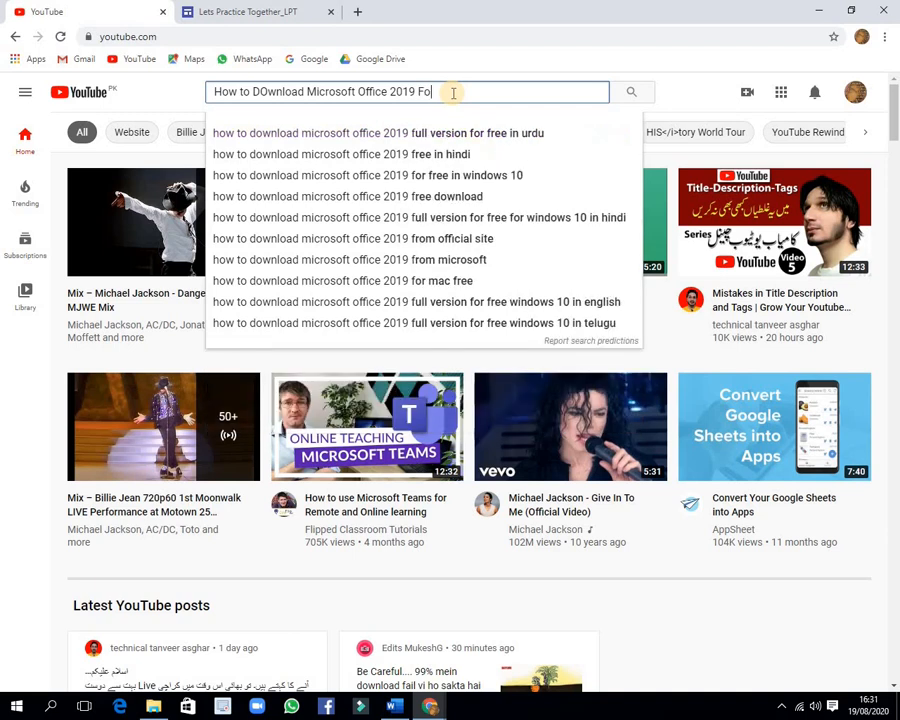
text(r Wi)
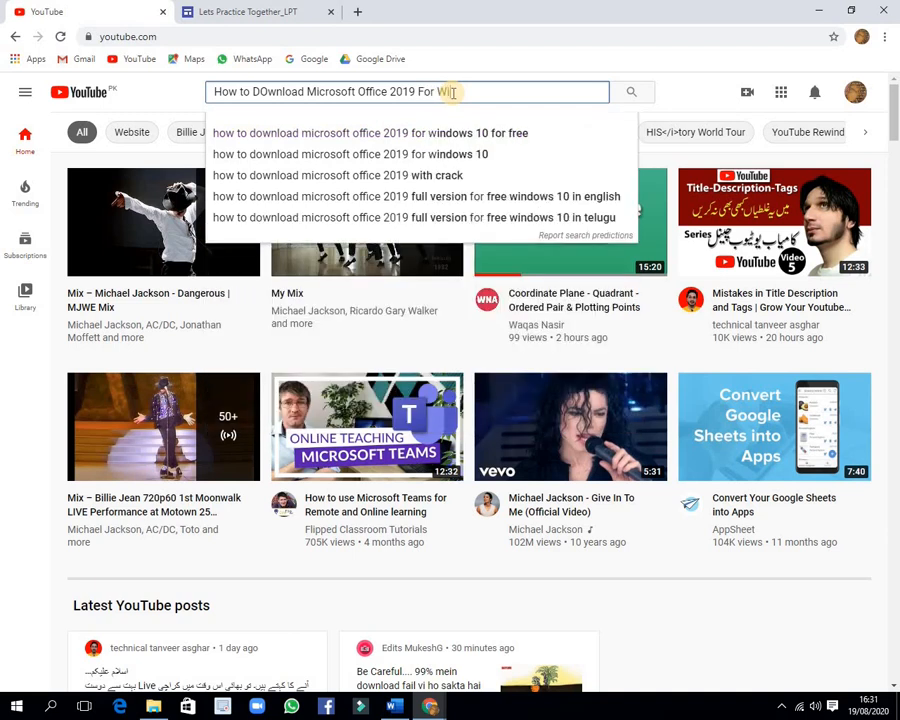
text(ndow)
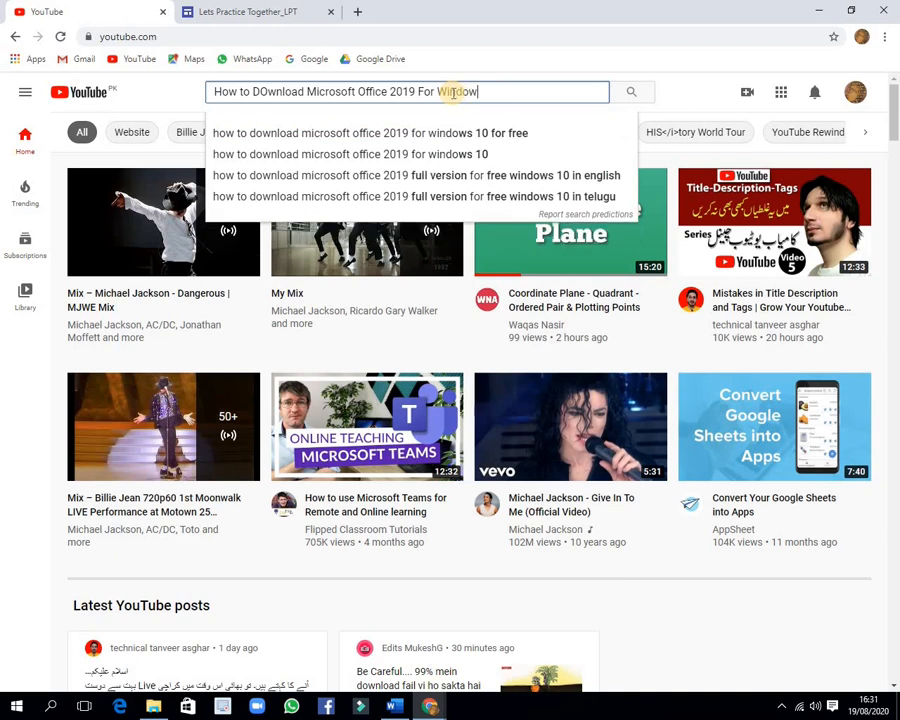
text(s !))
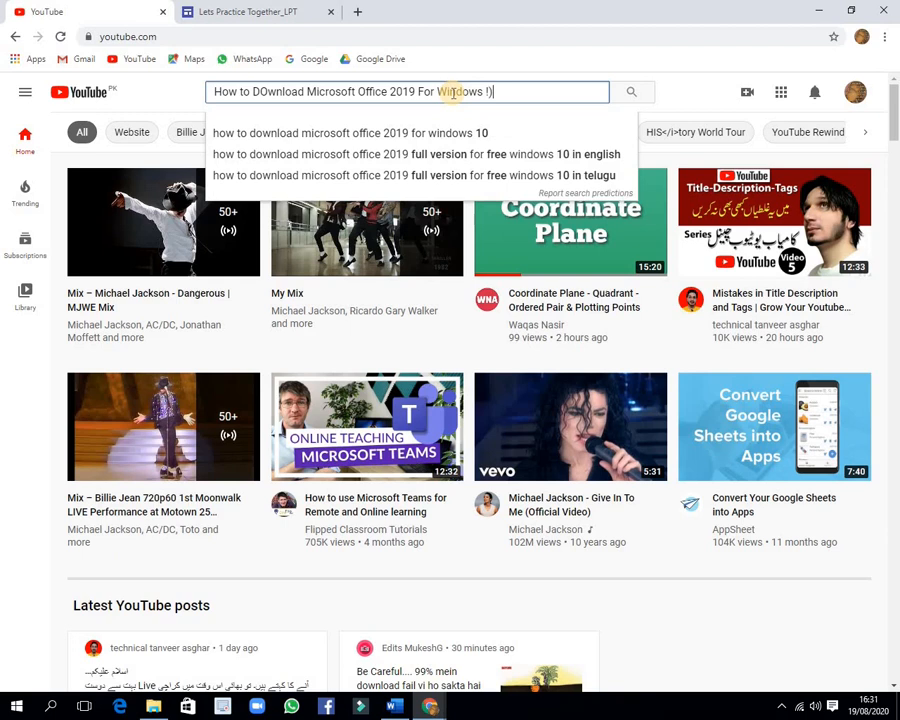
key(BackSpace)
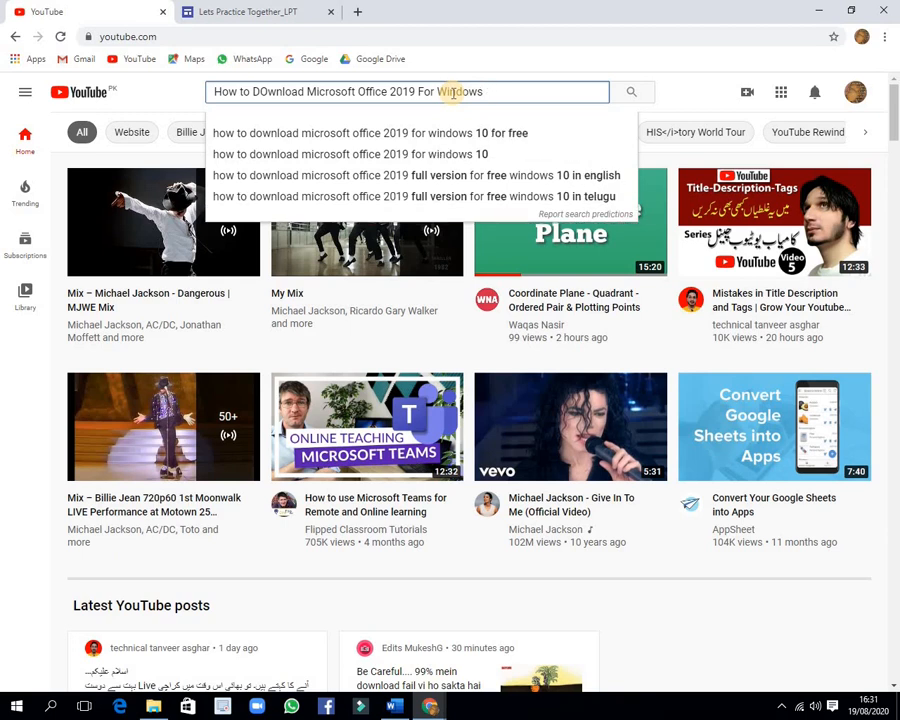
text(10 )
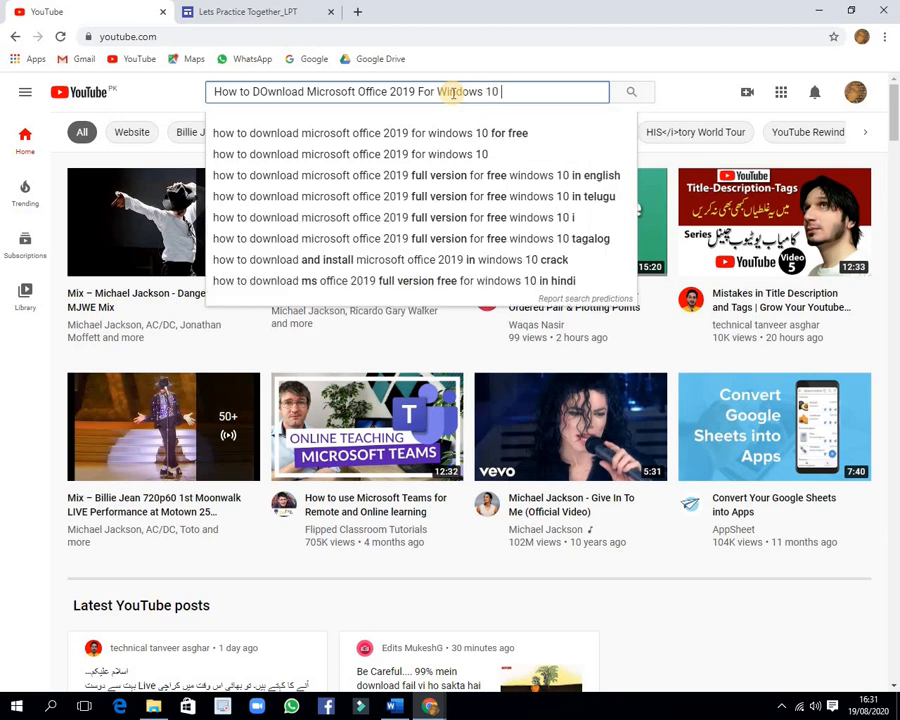
text(usin)
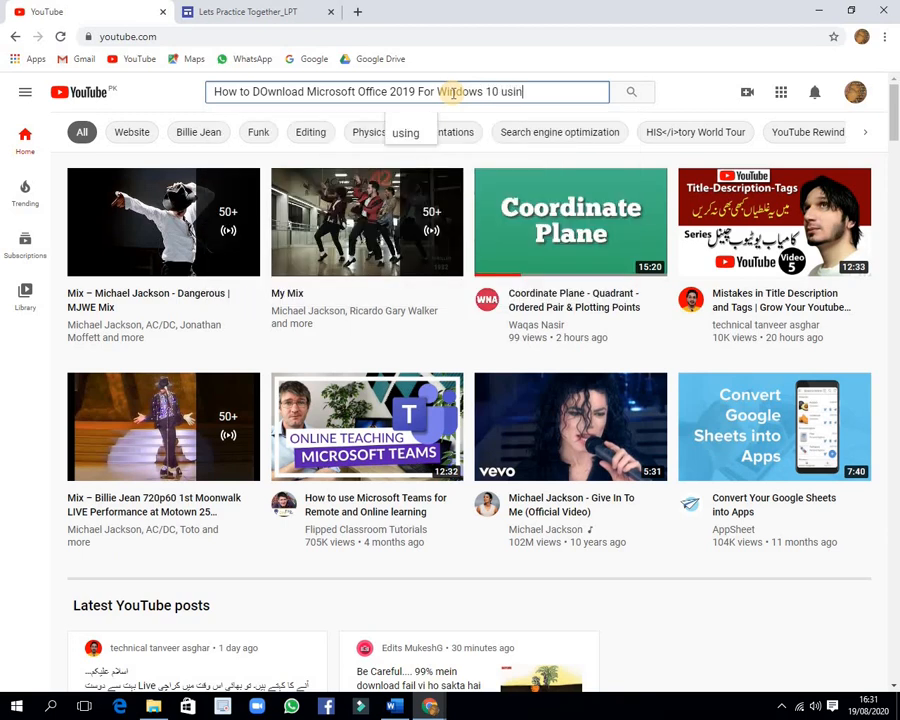
text(g i)
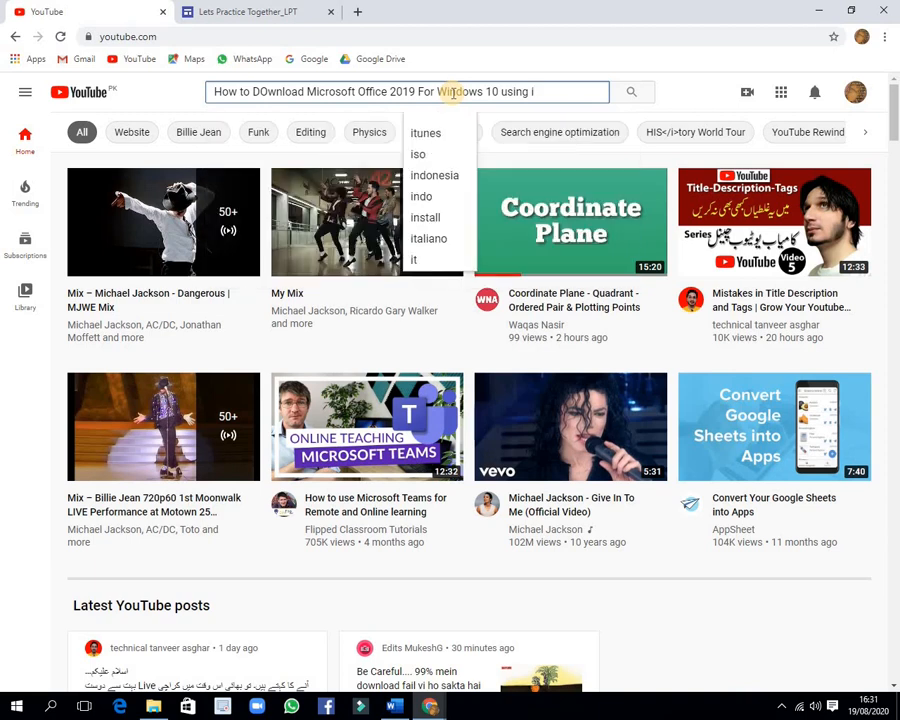
text(ts D)
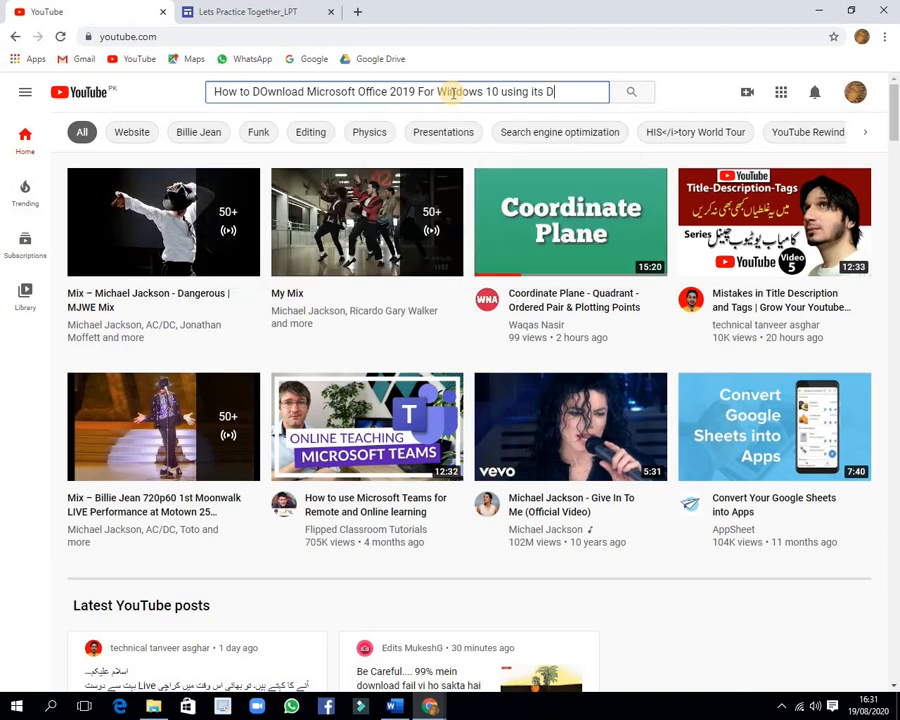
text(VD by Lets Pract)
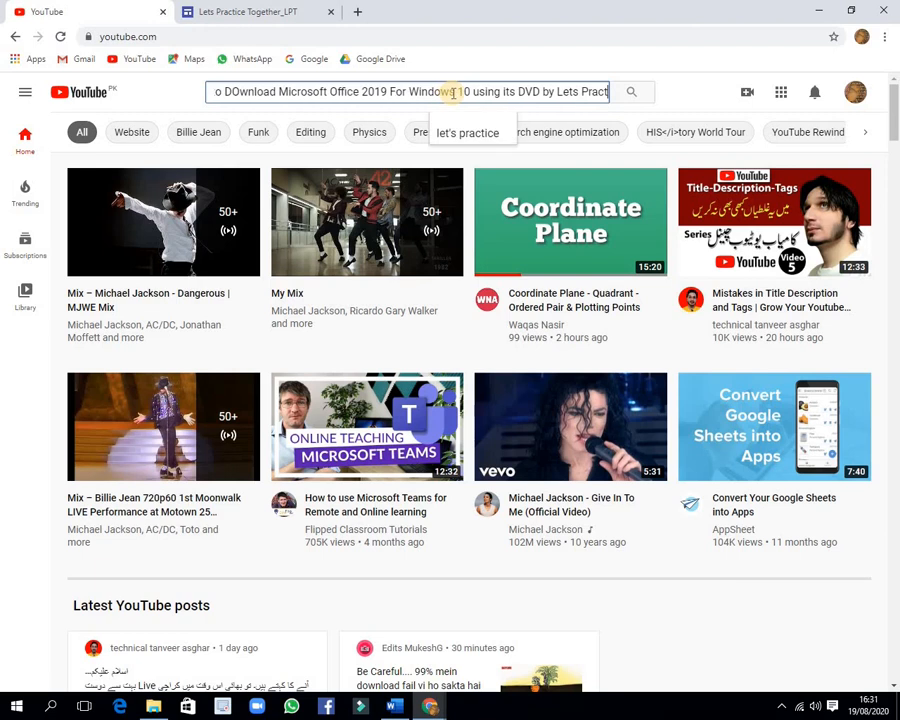
text(ice T)
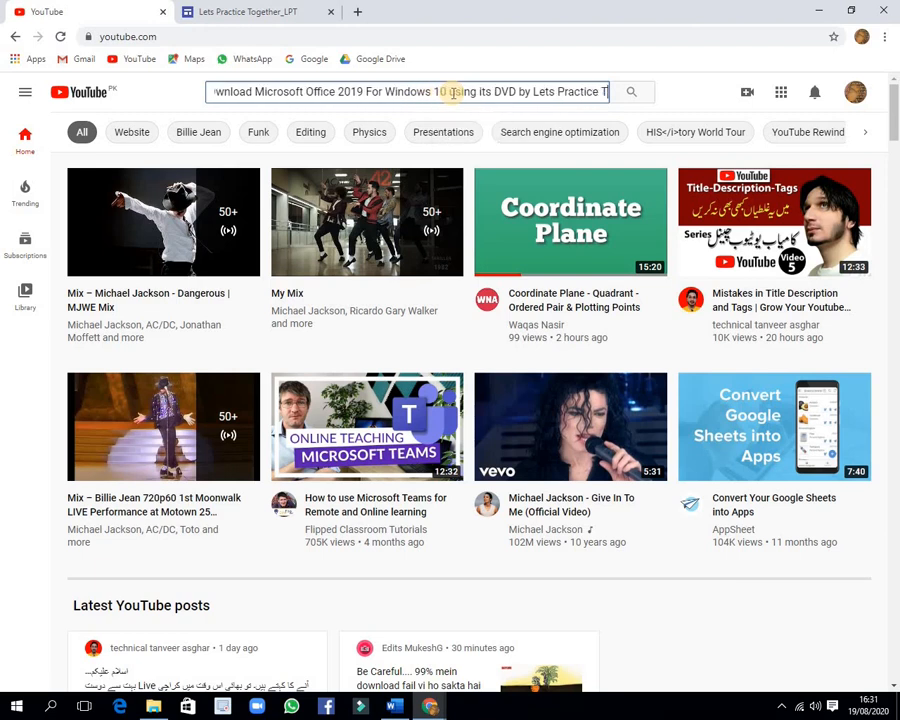
text(Ogether)
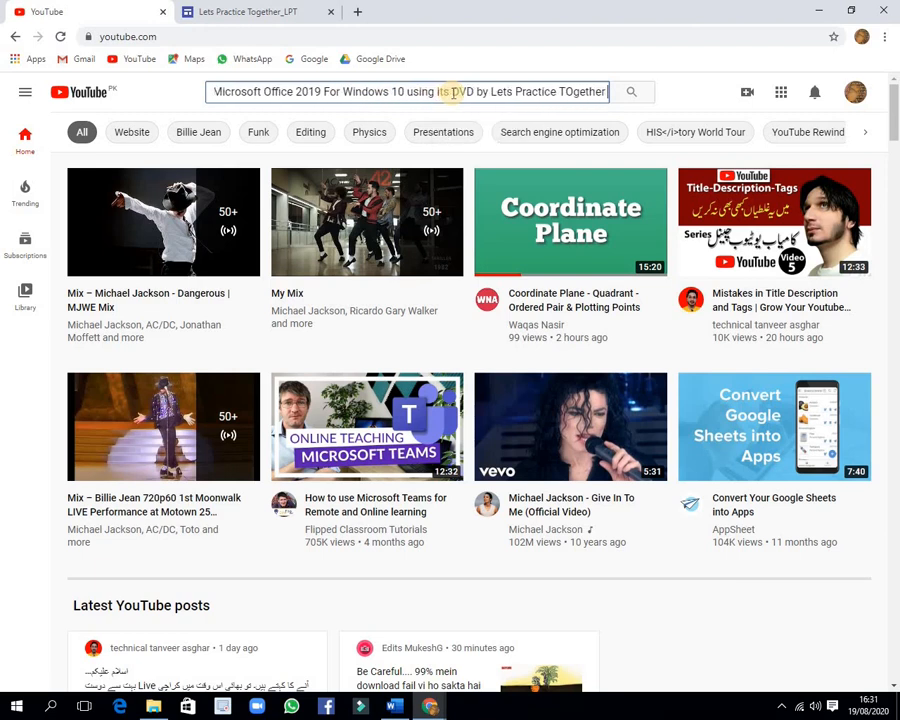
text(_)
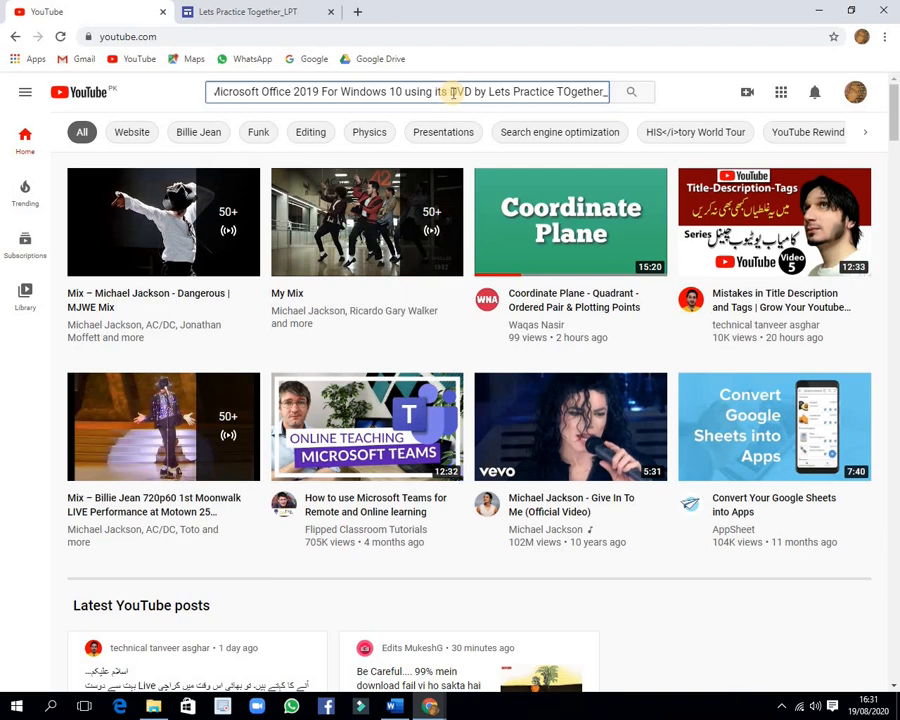
text(lpt)
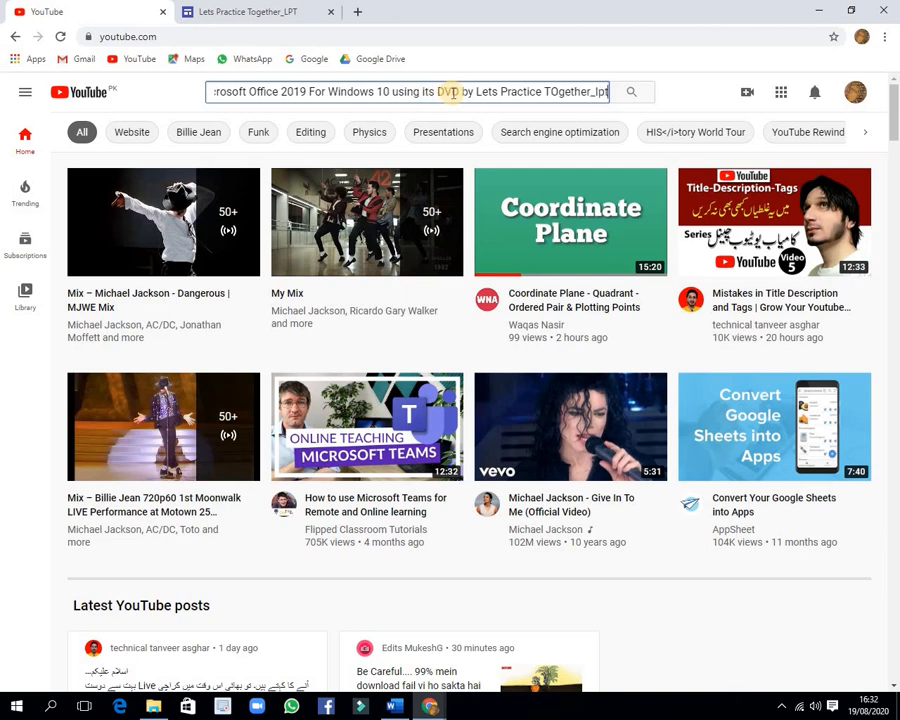
key(Return)
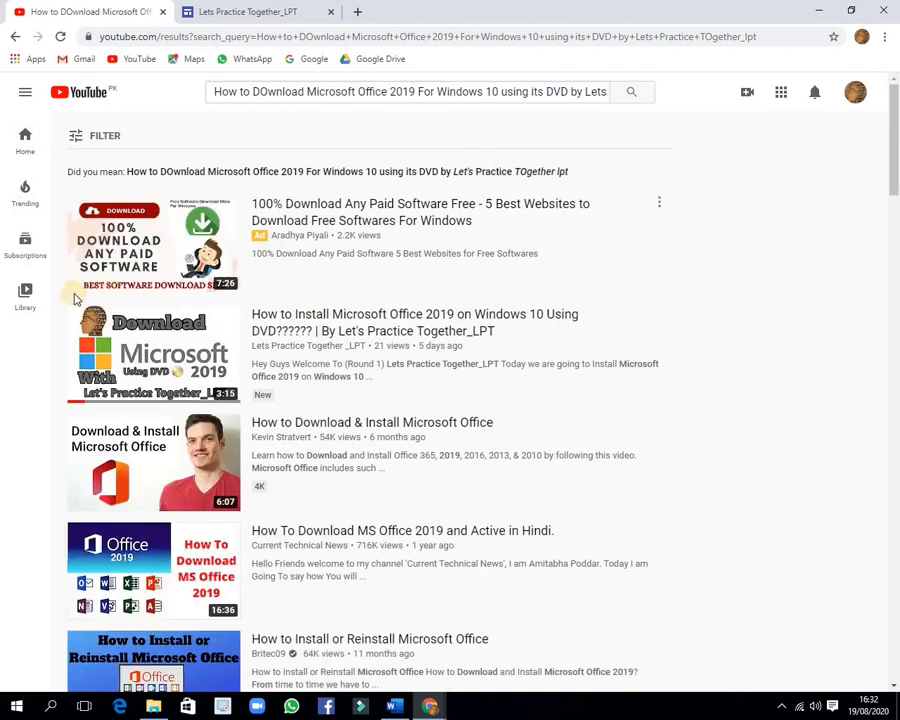
- Open the Let's Practice Together_LPT video on installing Microsoft Office 2019 using DVD and go to its uploader's channel page
mouse_move(62, 289)
mouse_down()
mouse_move(135, 352)
mouse_move(532, 414)
mouse_move(708, 415)
mouse_move(698, 405)
mouse_up()
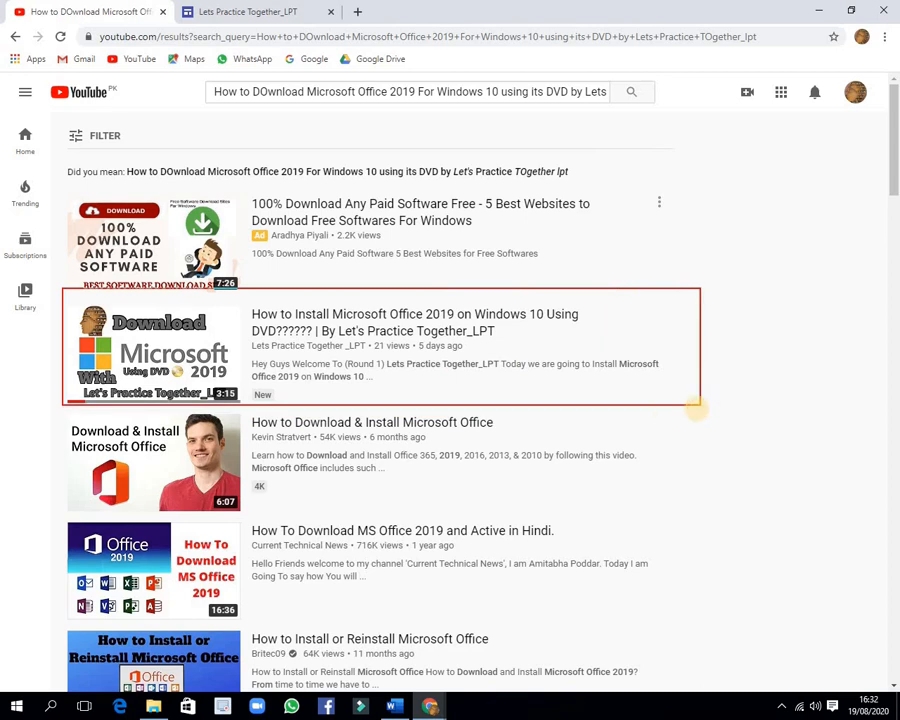
key(Escape)
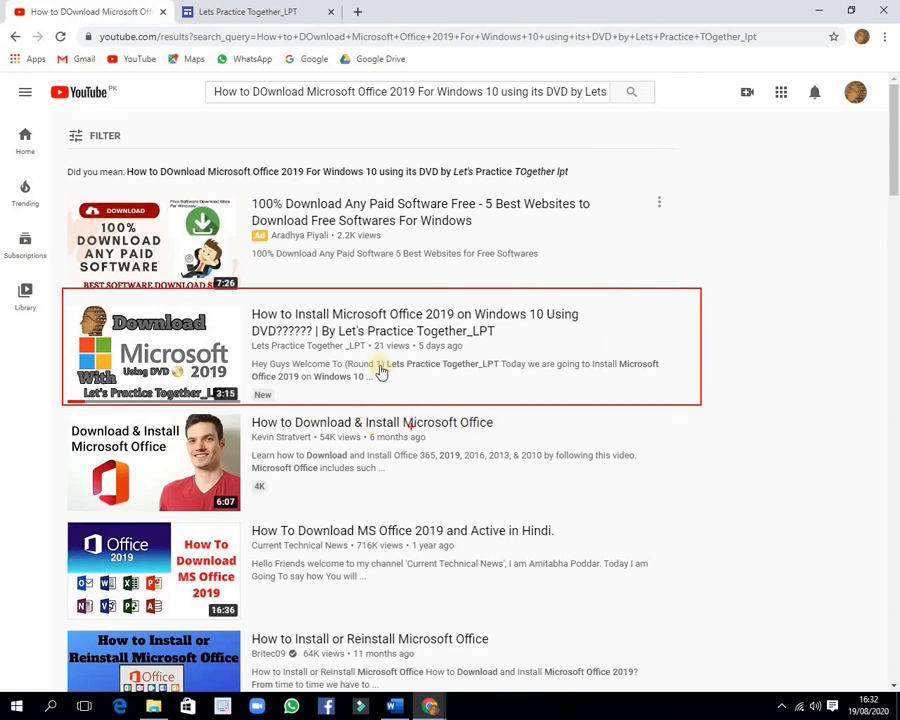
click(354, 333)
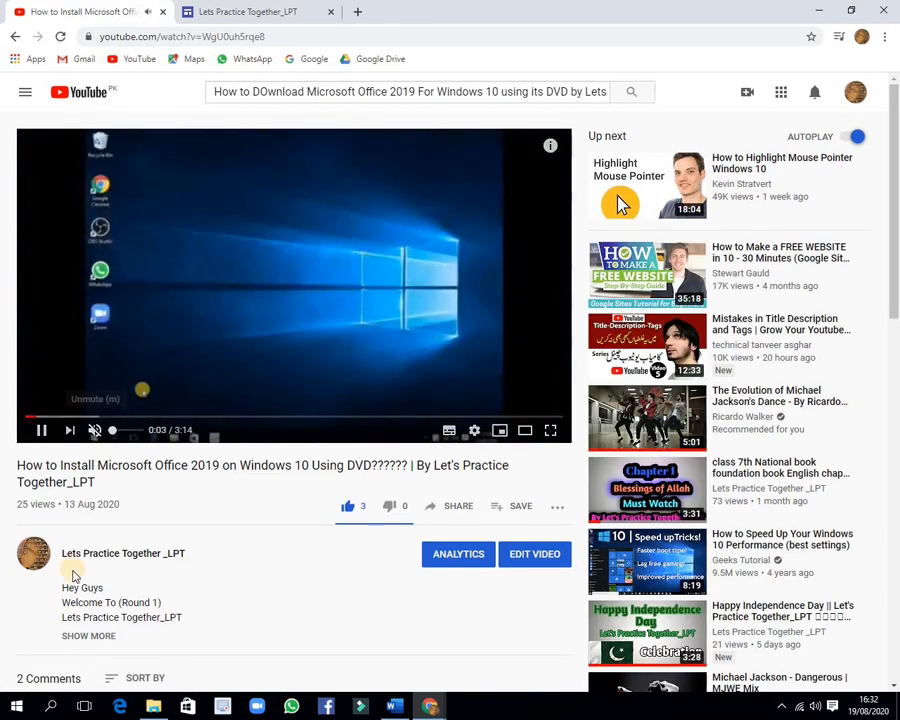
click(38, 553)
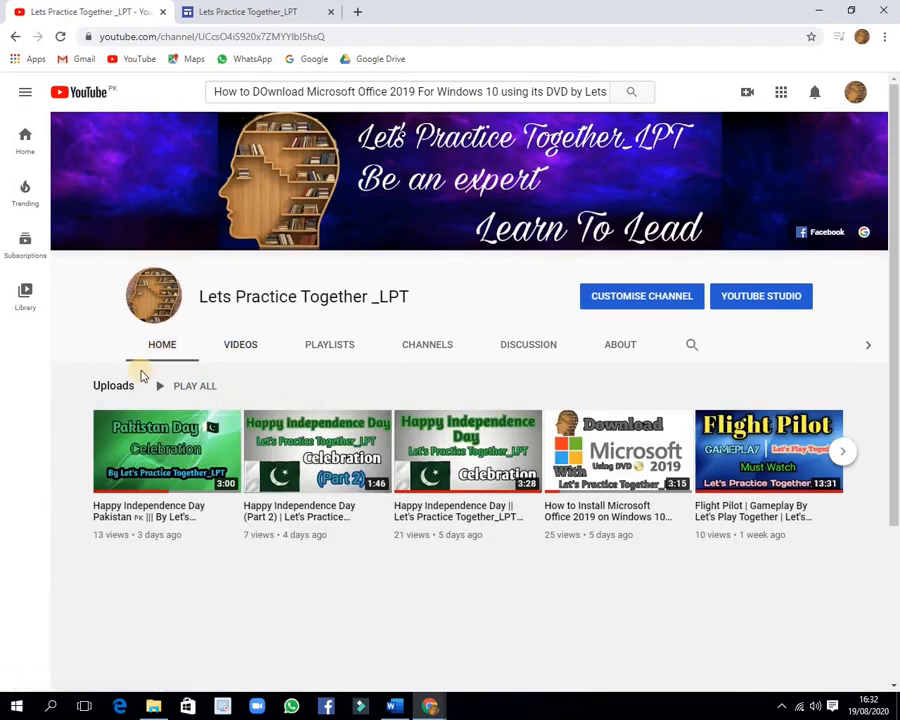
- Browse the Lets Practice Together _LPT channel's uploaded videos, playlists and featured channels
click(249, 364)
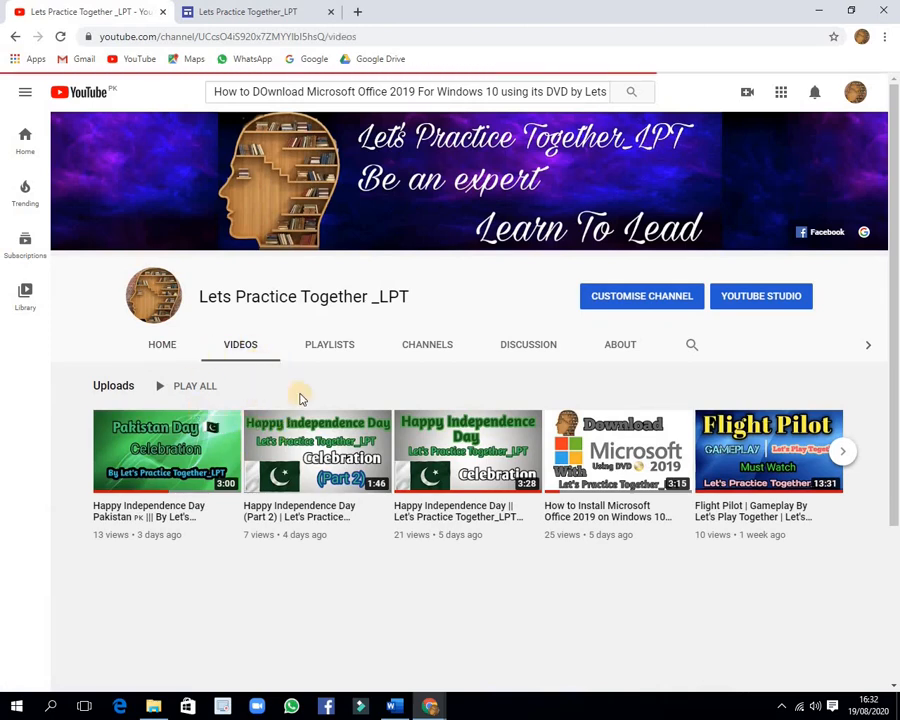
scroll(335, 470, down, 5)
scroll(342, 400, up, 5)
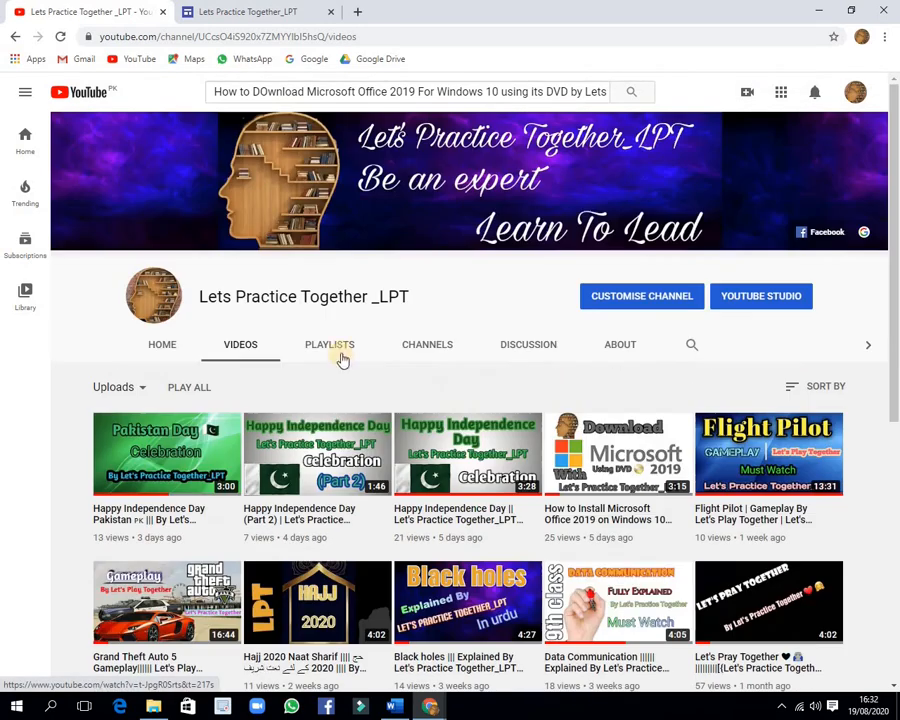
click(341, 355)
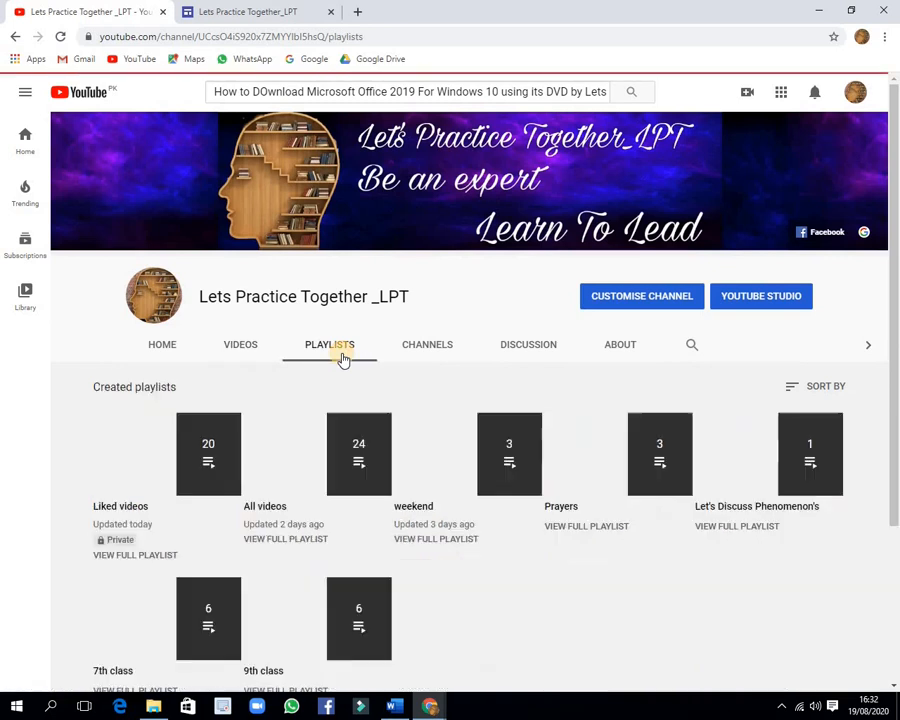
scroll(352, 261, down, 3)
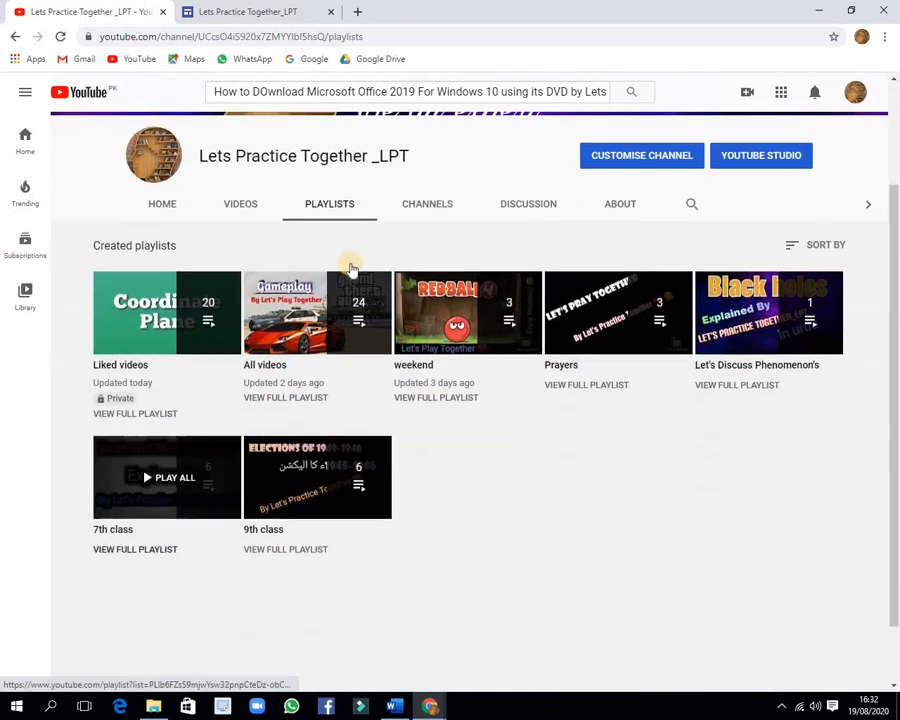
scroll(450, 375, up, 3)
click(439, 347)
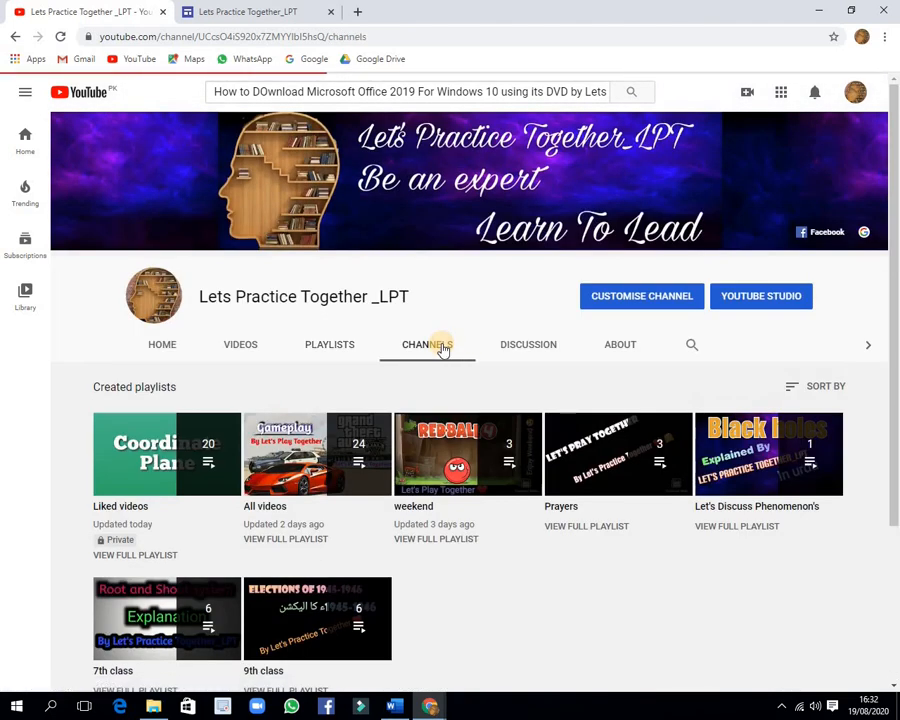
- Review the Lets Practice Together _LPT channel's discussion section and its About description, details and links
click(544, 349)
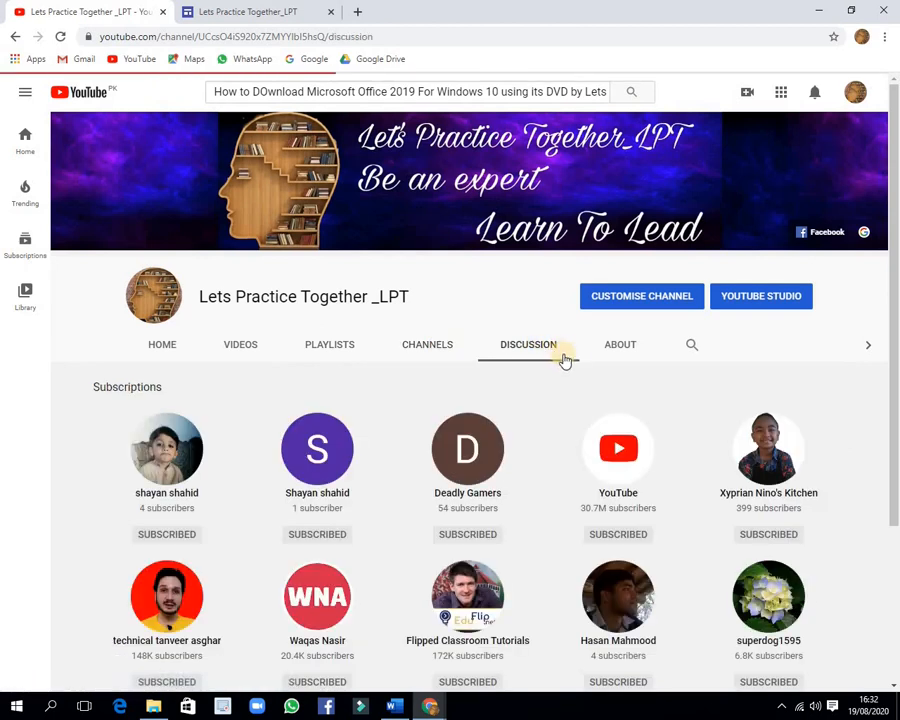
click(619, 348)
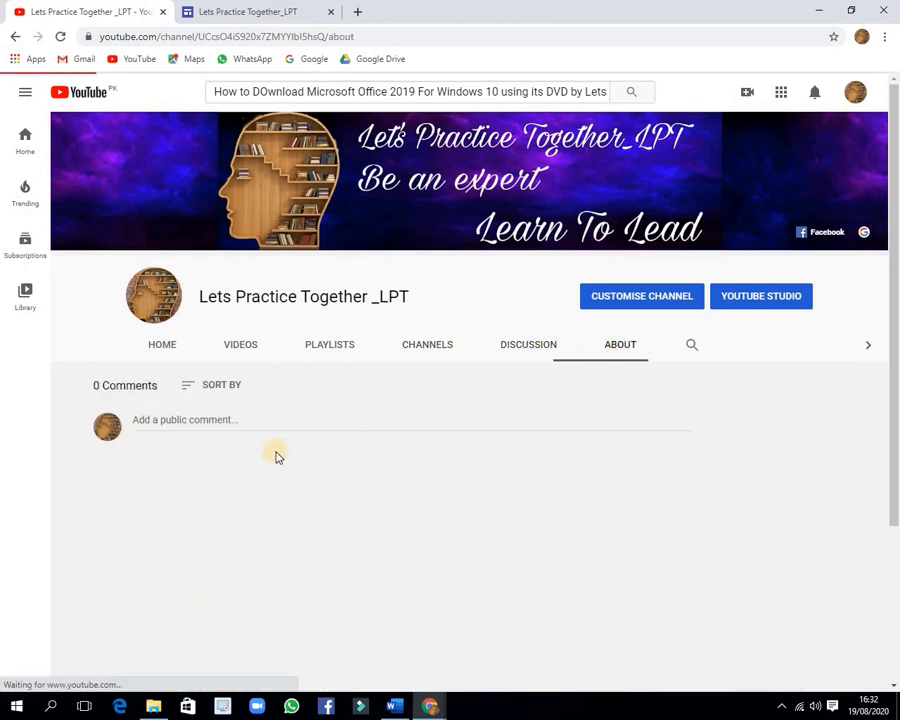
scroll(218, 486, down, 4)
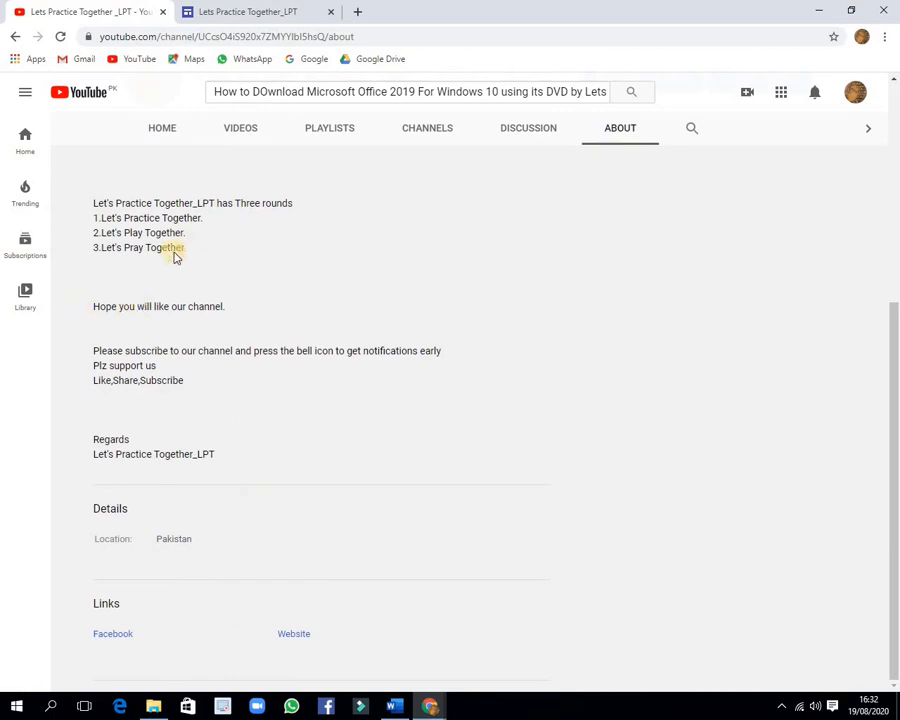
scroll(212, 365, up, 4)
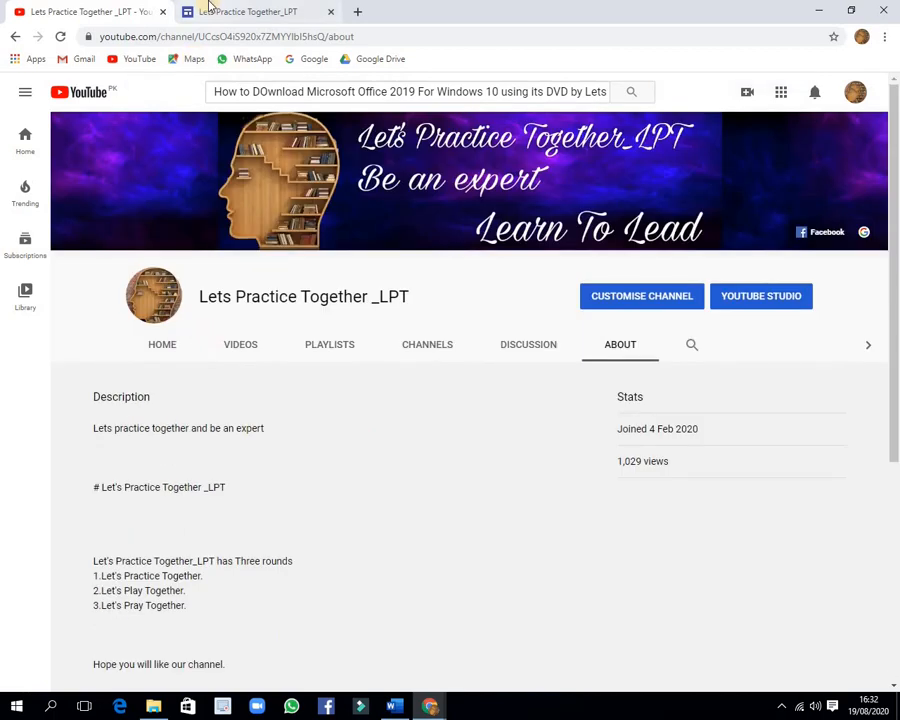
- View the Lets Practice Together_LPT website's home page and check the links in the YouTube channel's About section
click(227, 11)
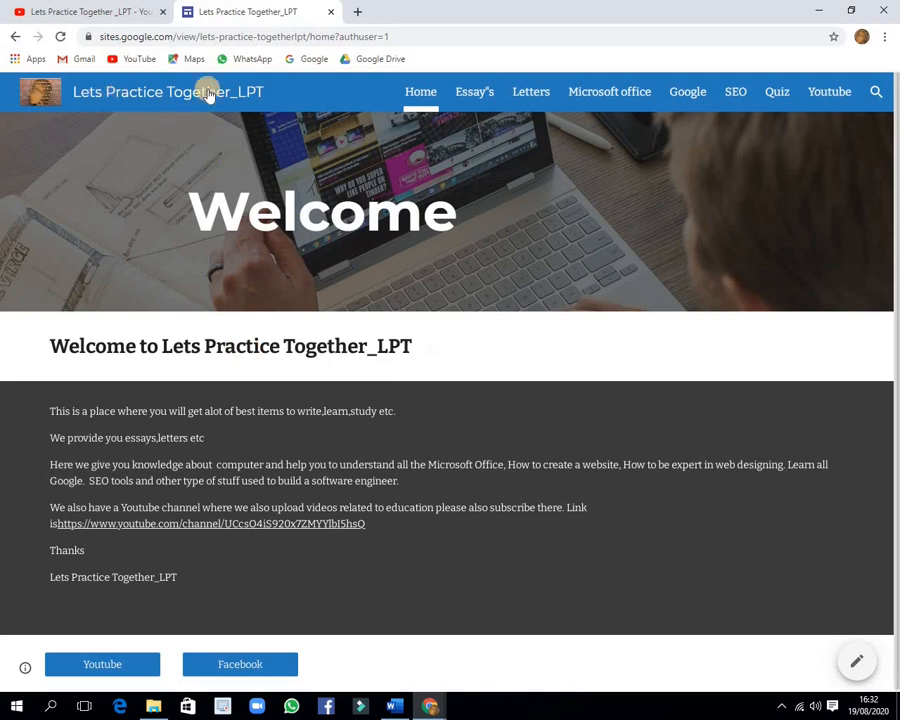
scroll(153, 645, down, 5)
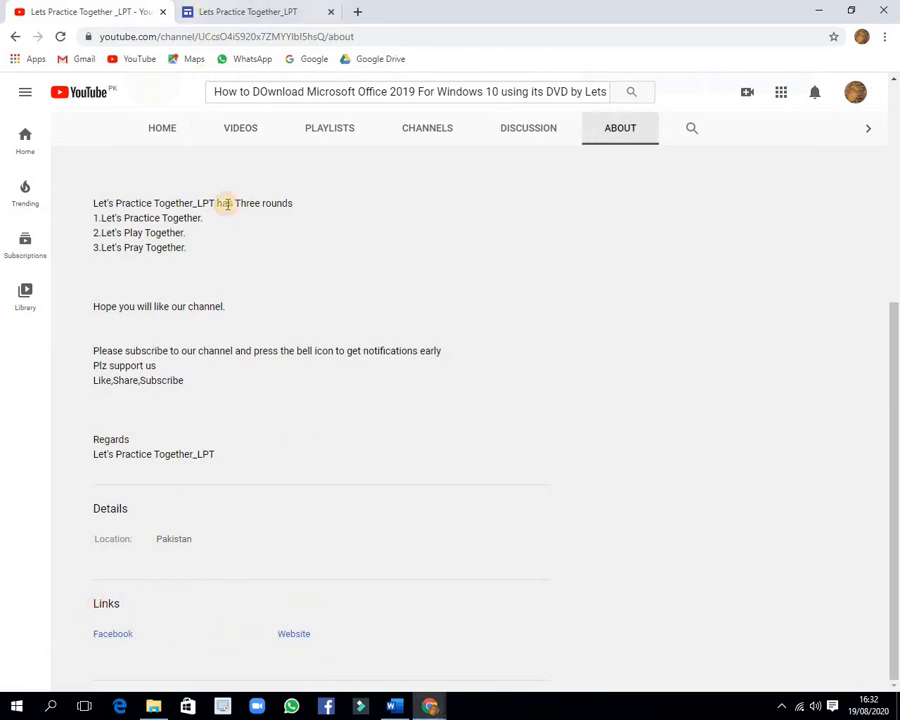
click(247, 12)
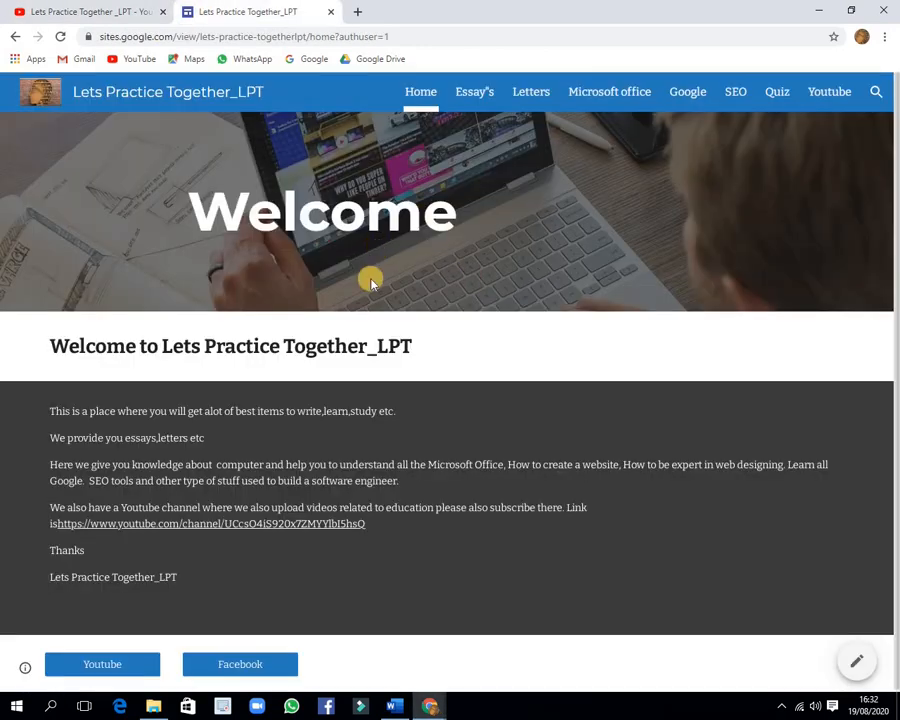
- Read through the website's Essay's page and open its Microsoft office page
click(466, 92)
scroll(313, 500, down, 10)
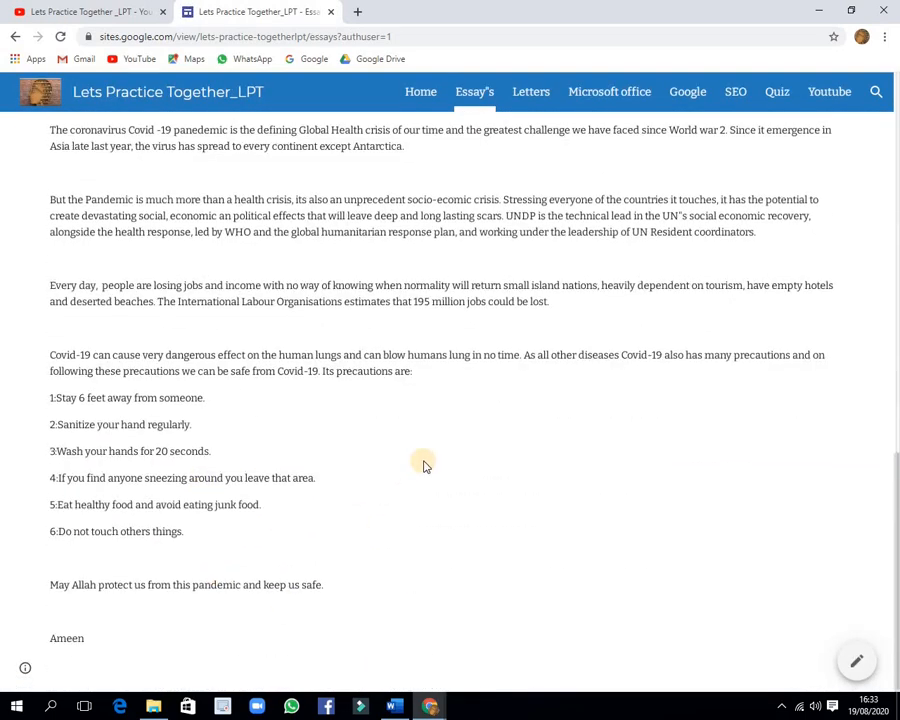
scroll(430, 455, up, 15)
click(607, 92)
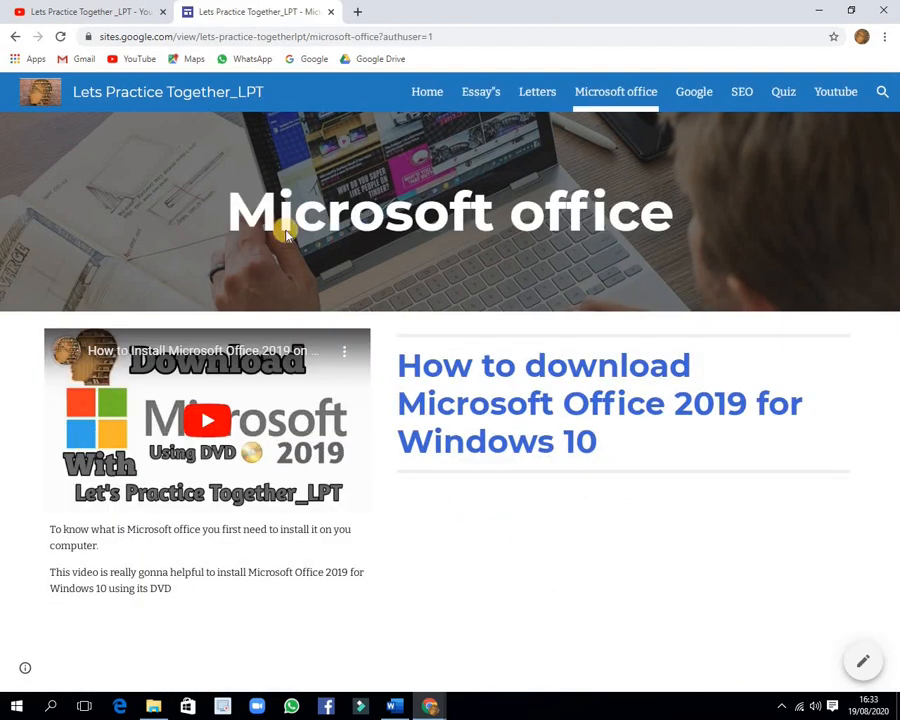
- Revisit the YouTube channel's About section and return to the website's Microsoft office page
click(140, 10)
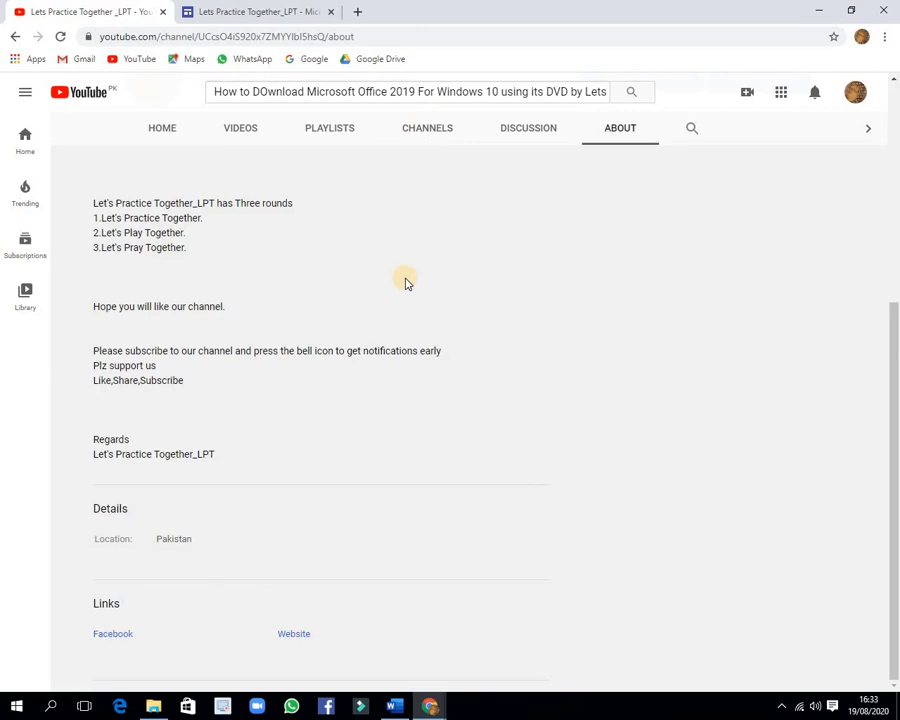
scroll(405, 283, up, 5)
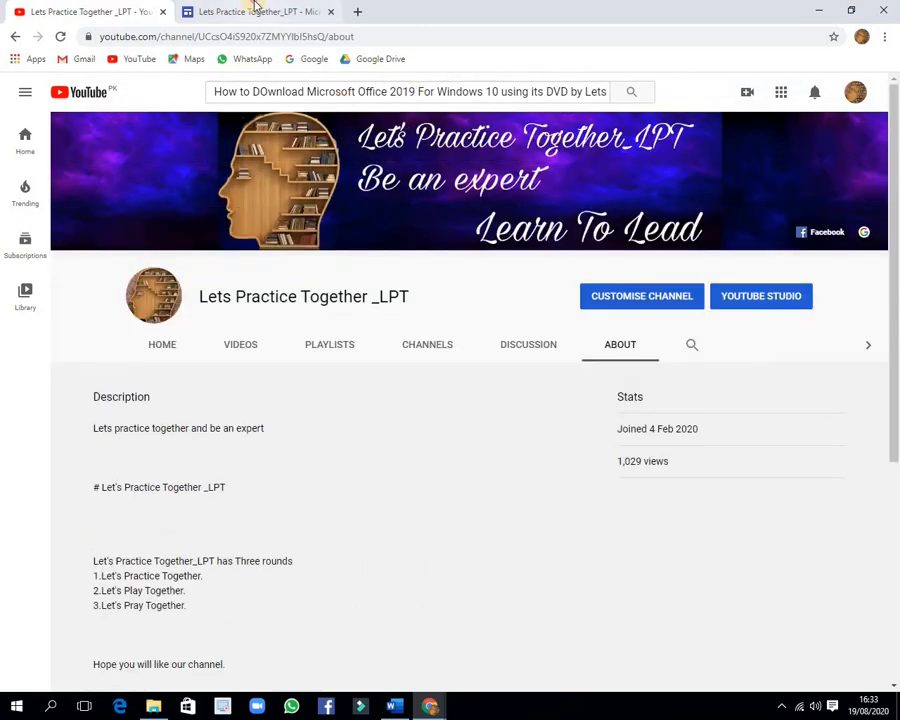
click(255, 10)
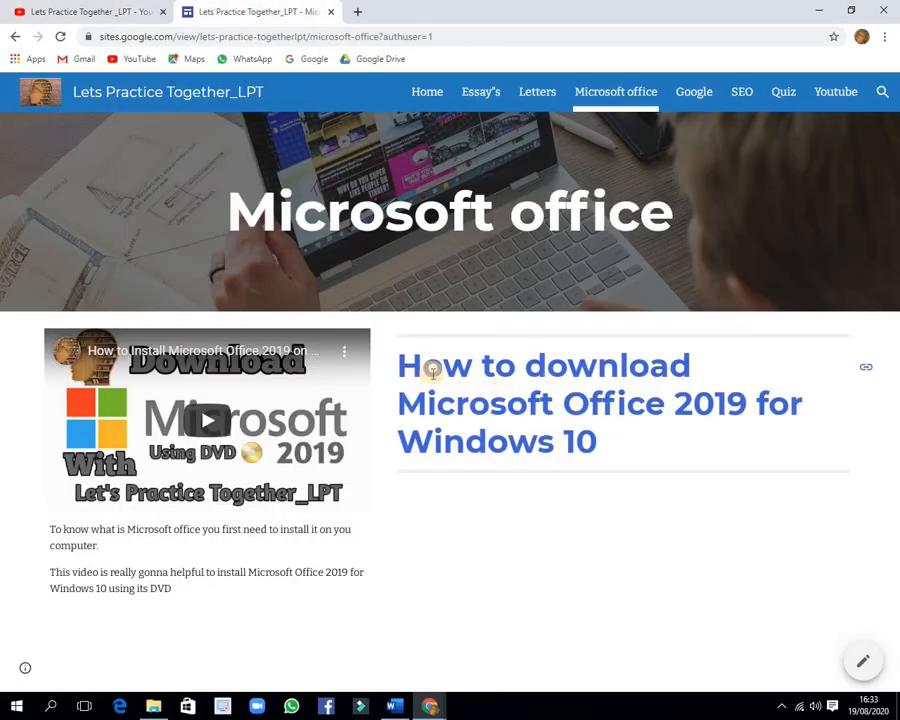